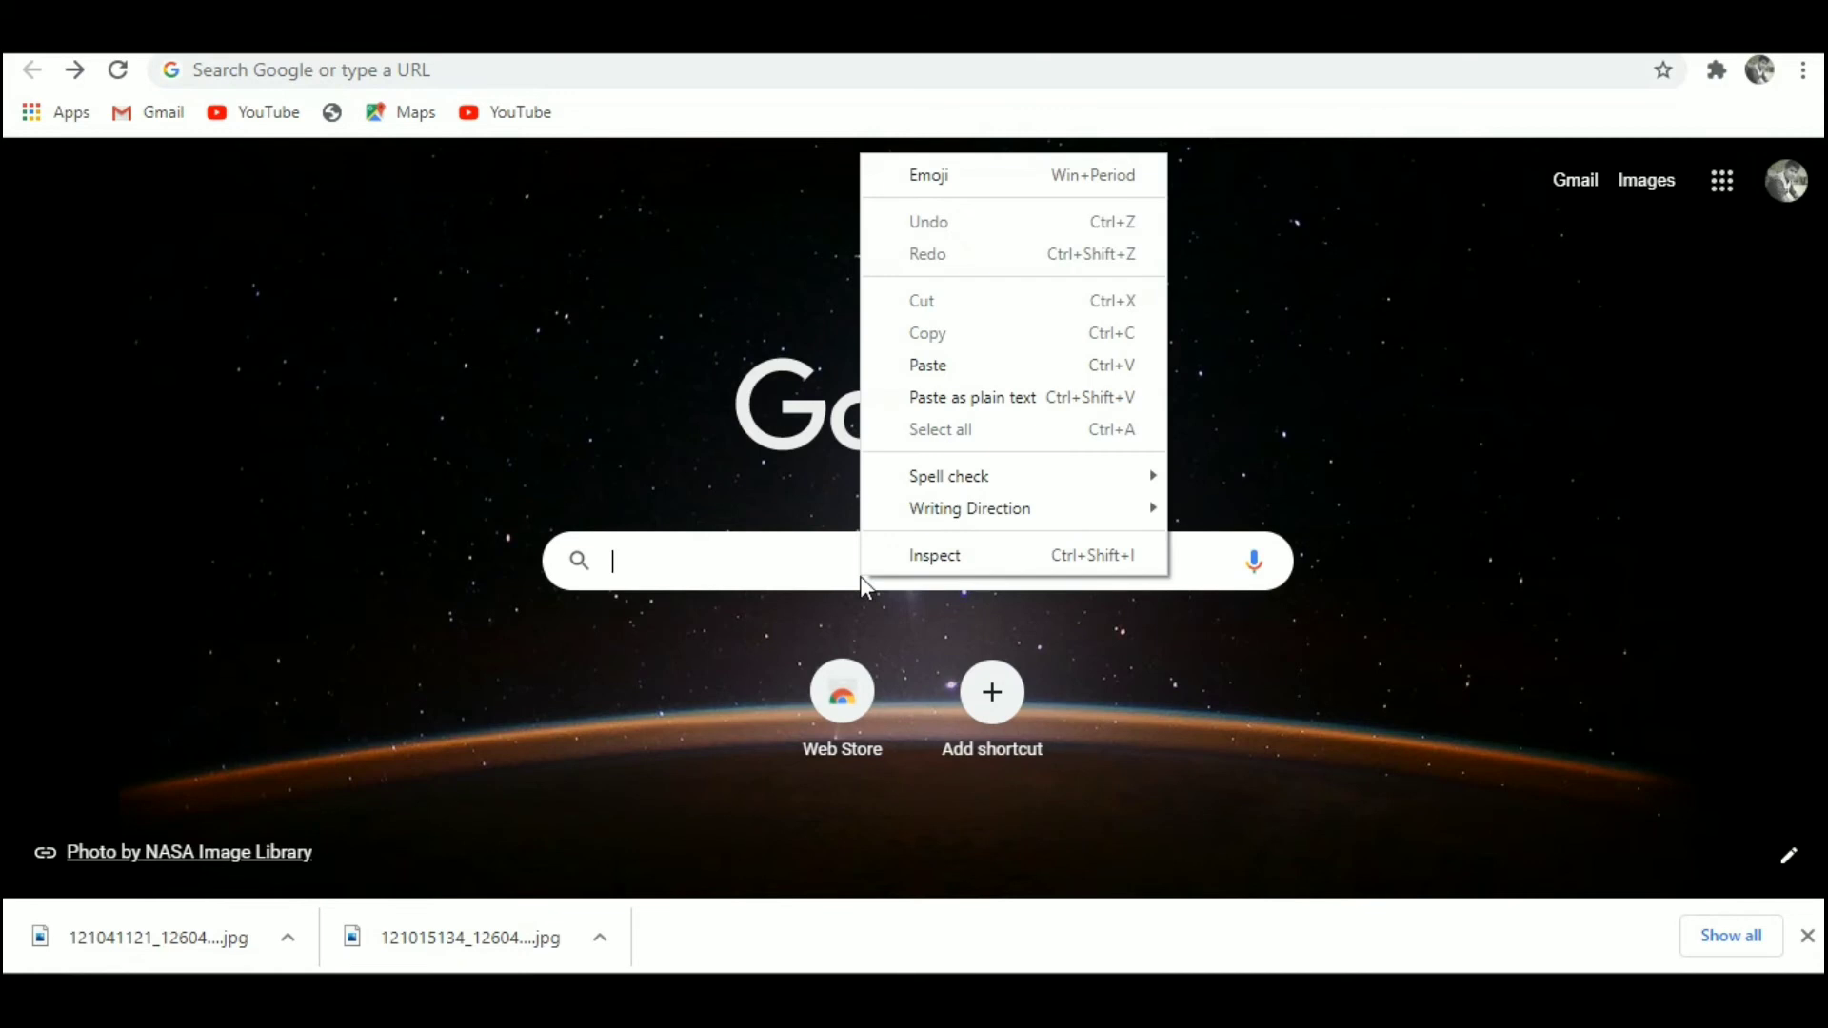
# Search Google for 'truelancer' and open the official truelancer.com home page.
pyautogui.click(951, 364)
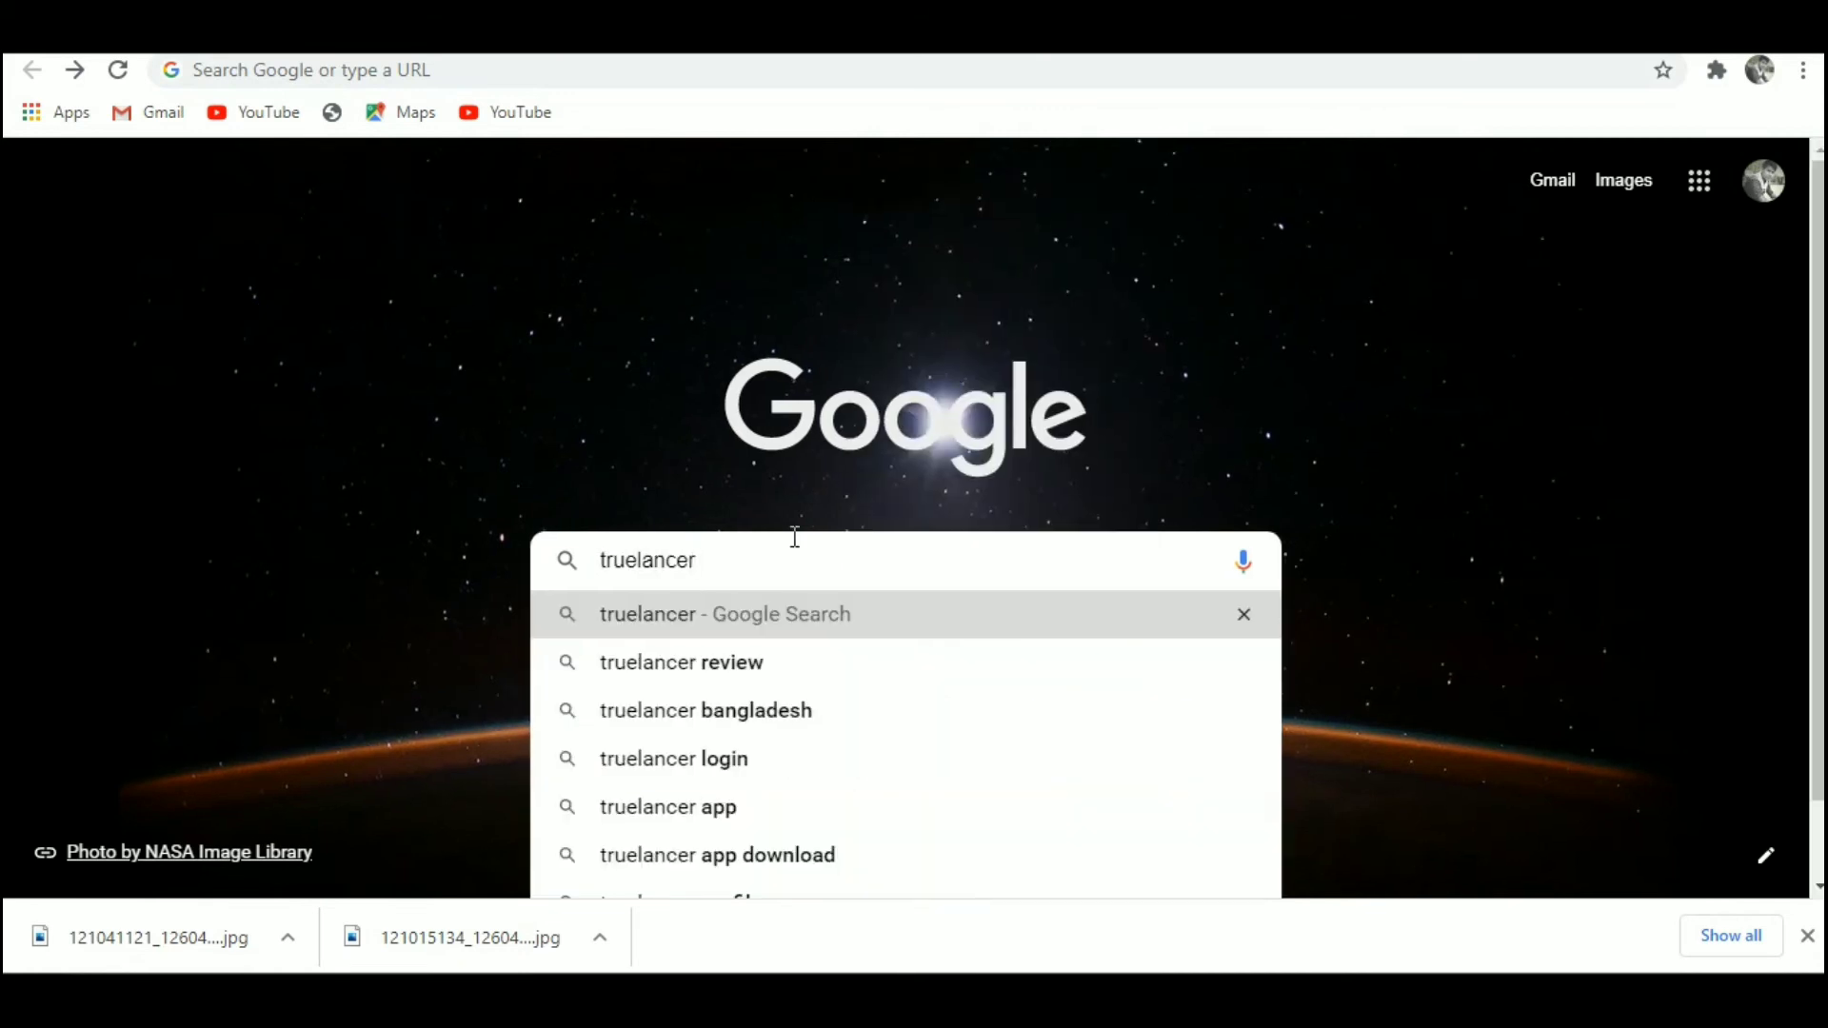
pyautogui.click(729, 623)
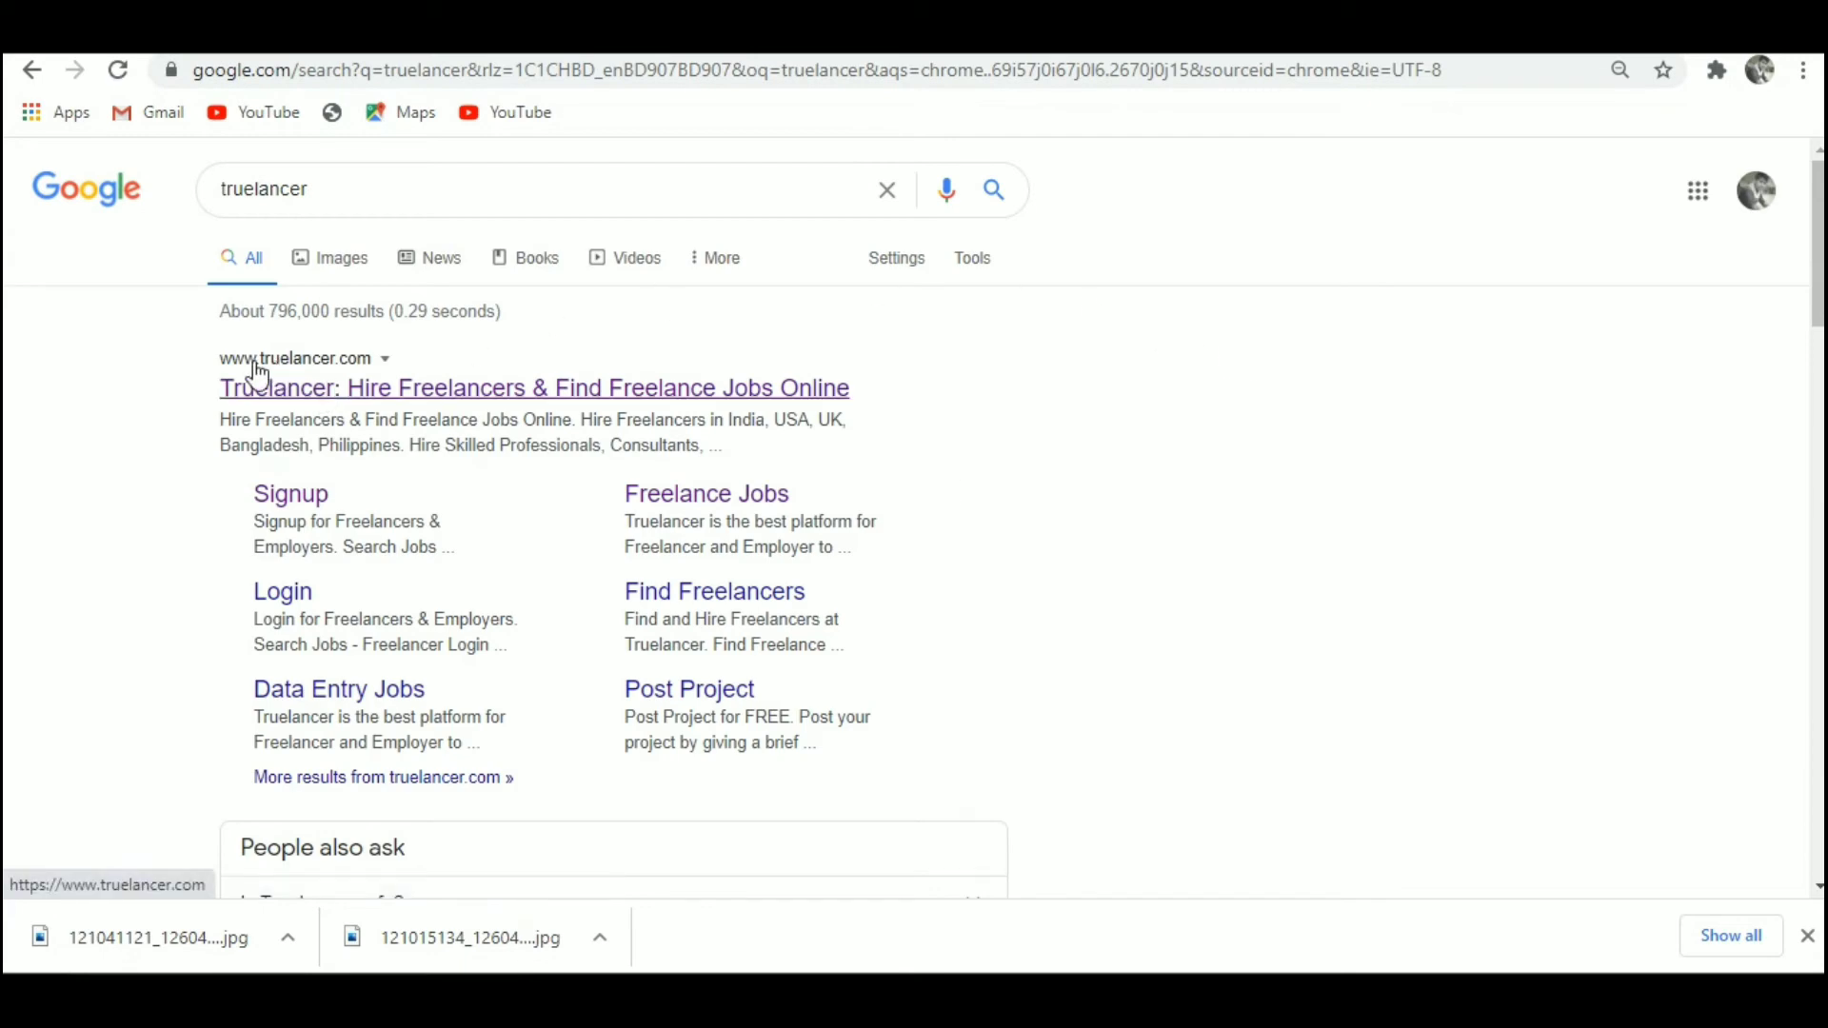
pyautogui.click(321, 381)
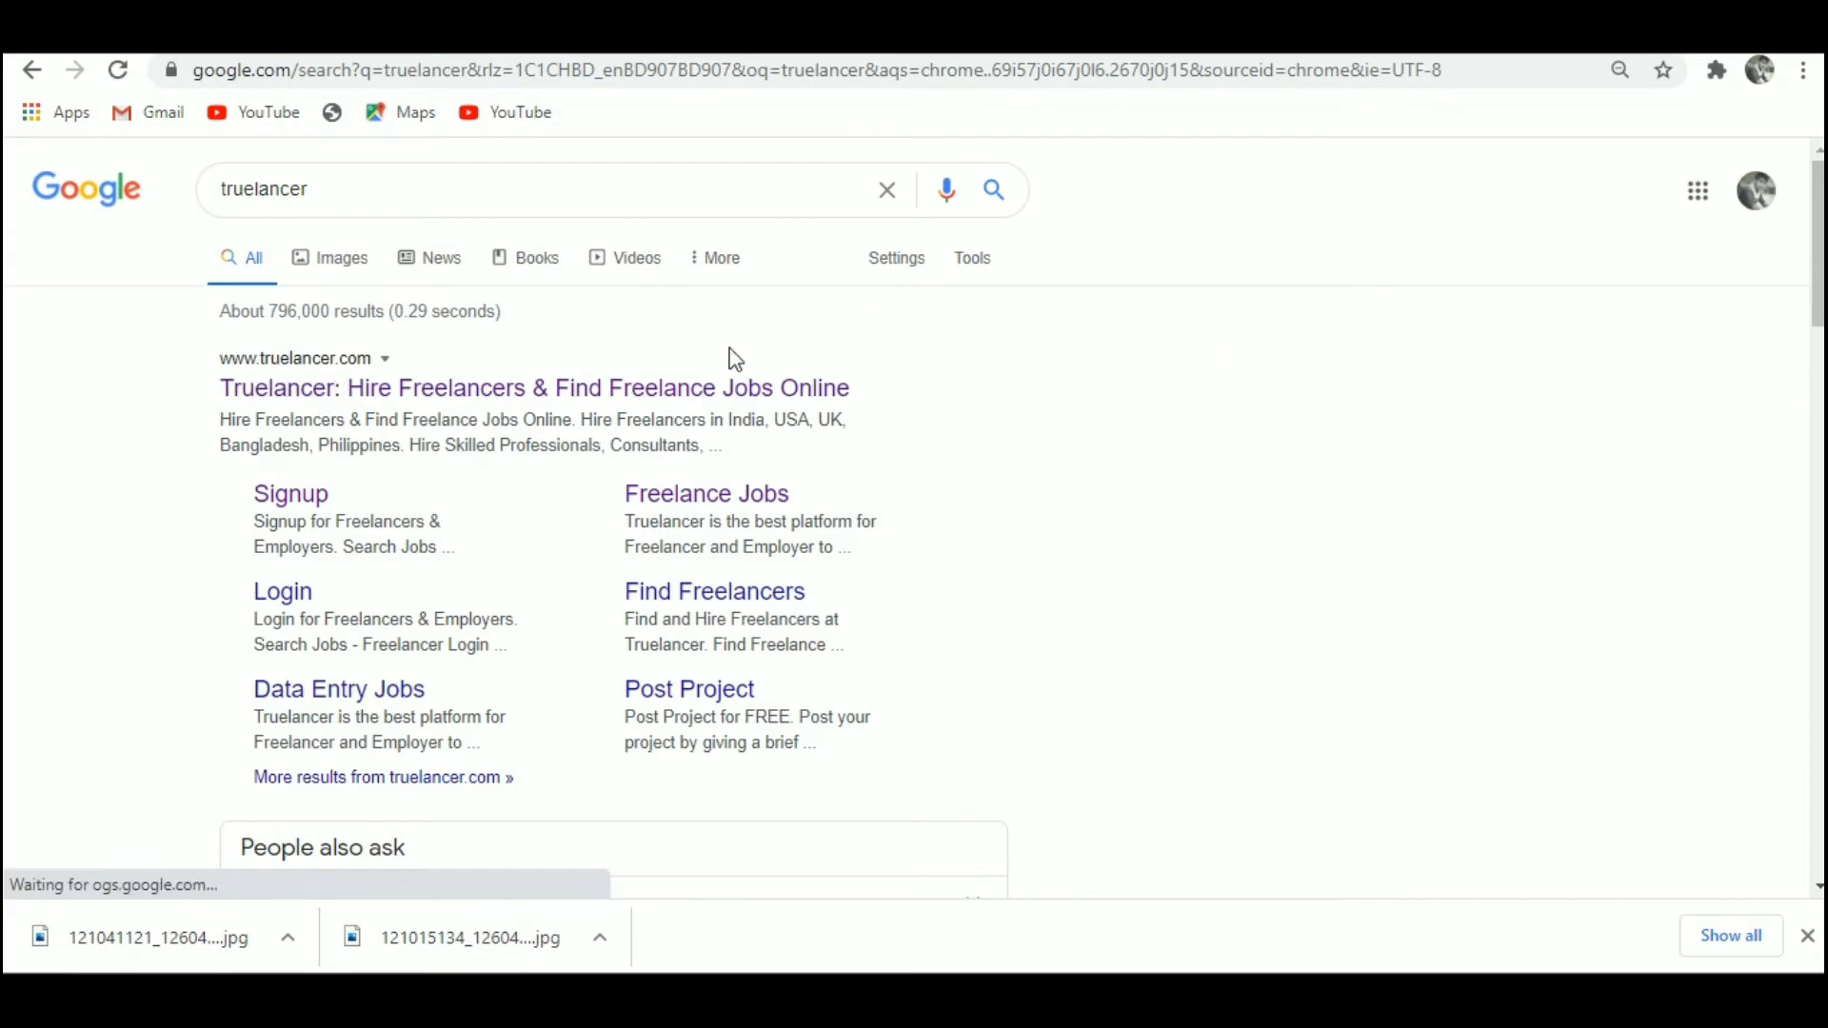
pyautogui.click(400, 392)
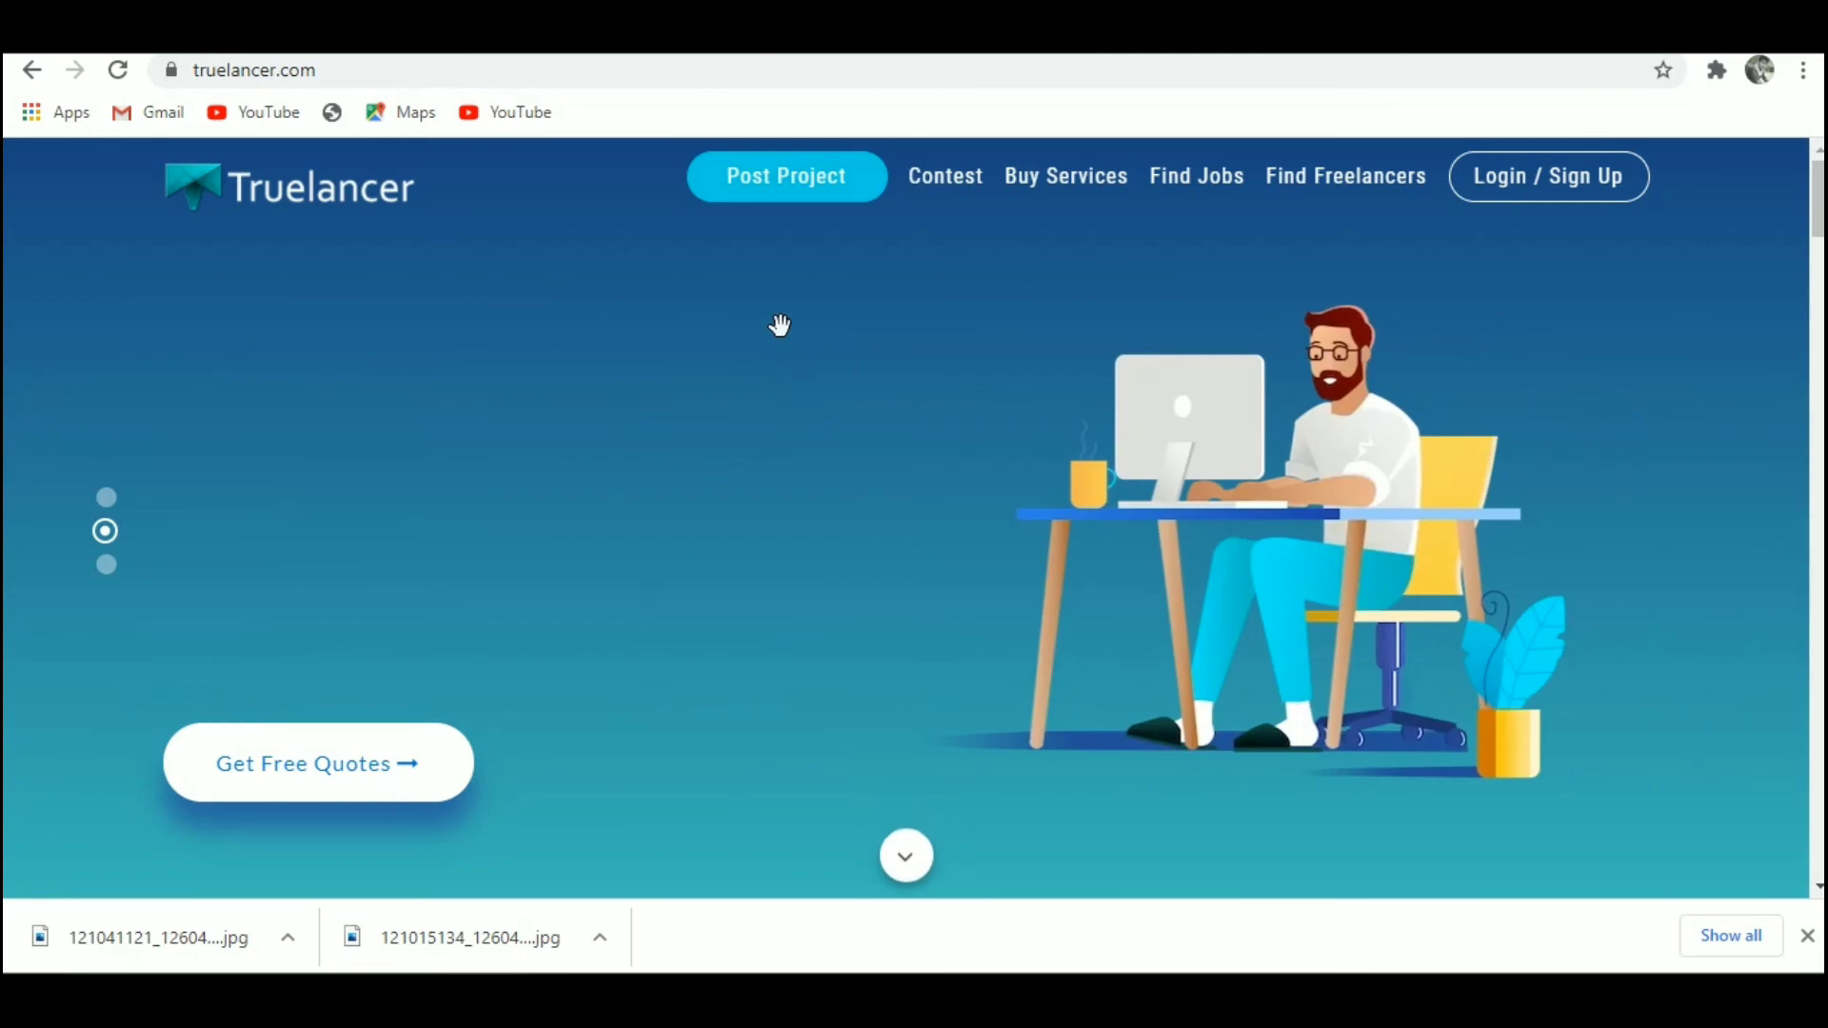
# Scroll through the hiring steps, Pay Safe and mobile app sections, then return to the top.
pyautogui.scroll(-6, 1212, 628)
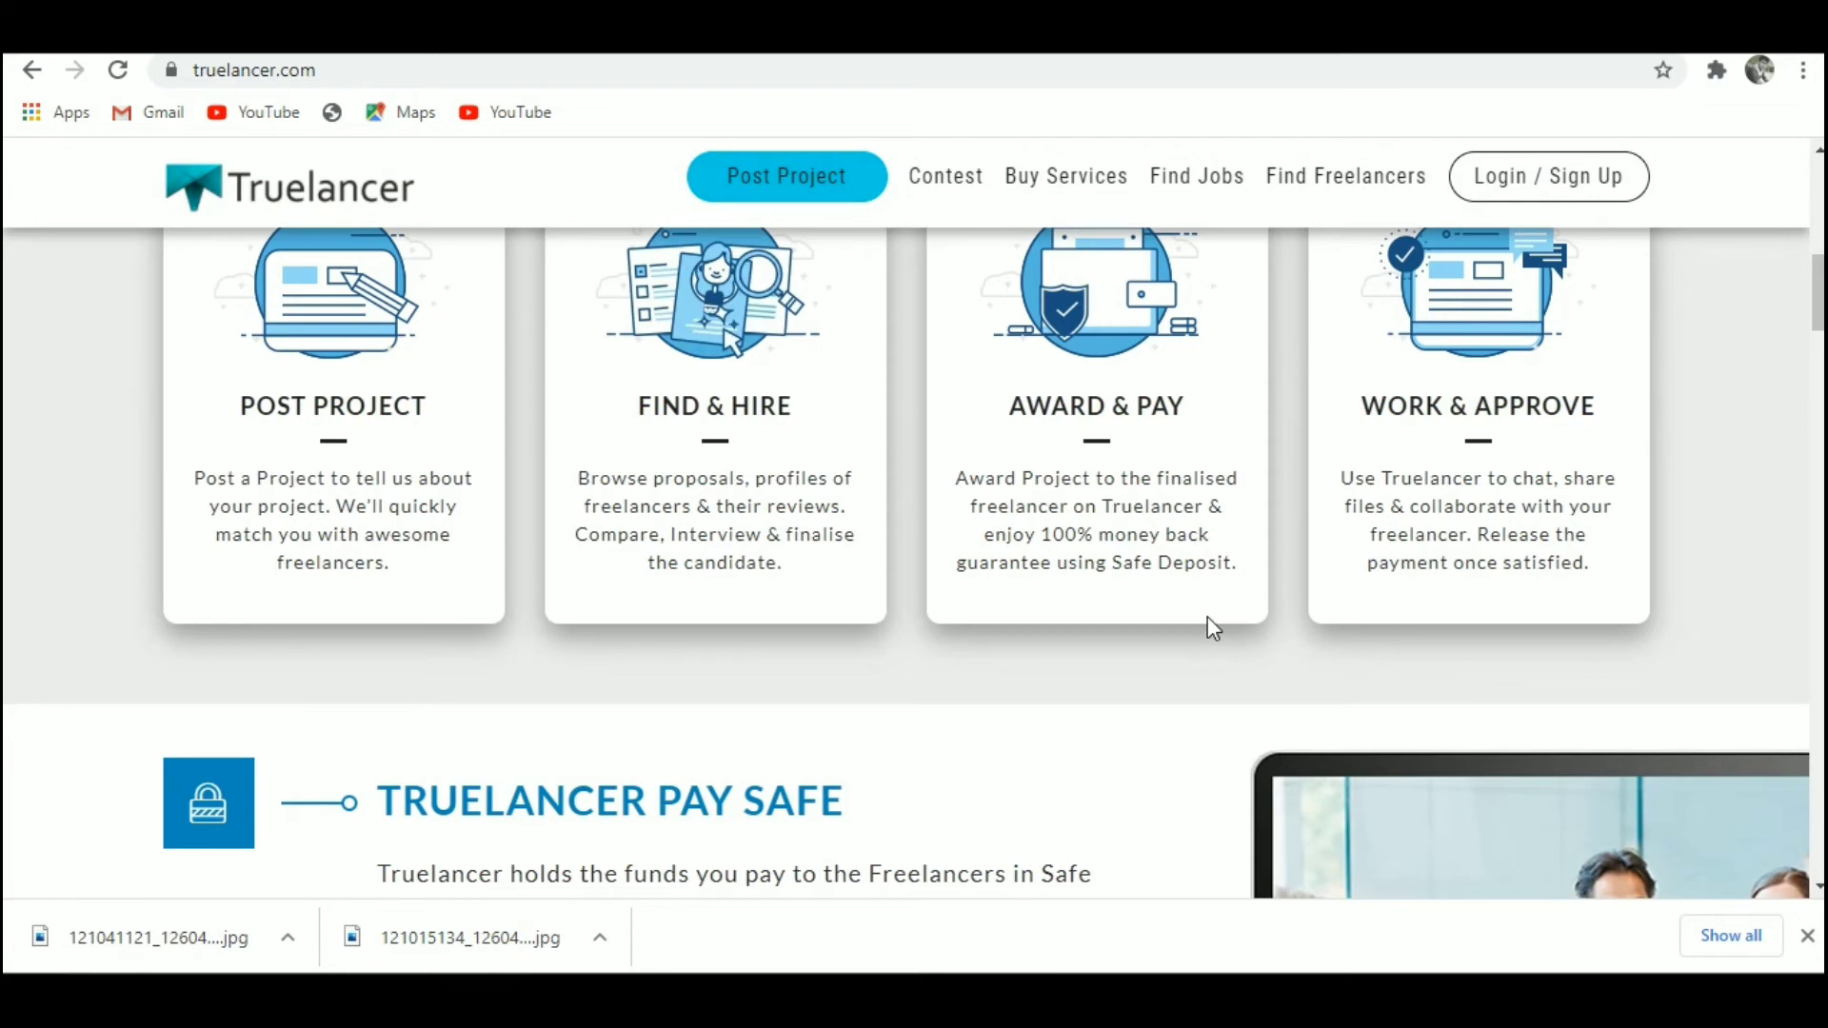
pyautogui.scroll(-10, 1208, 617)
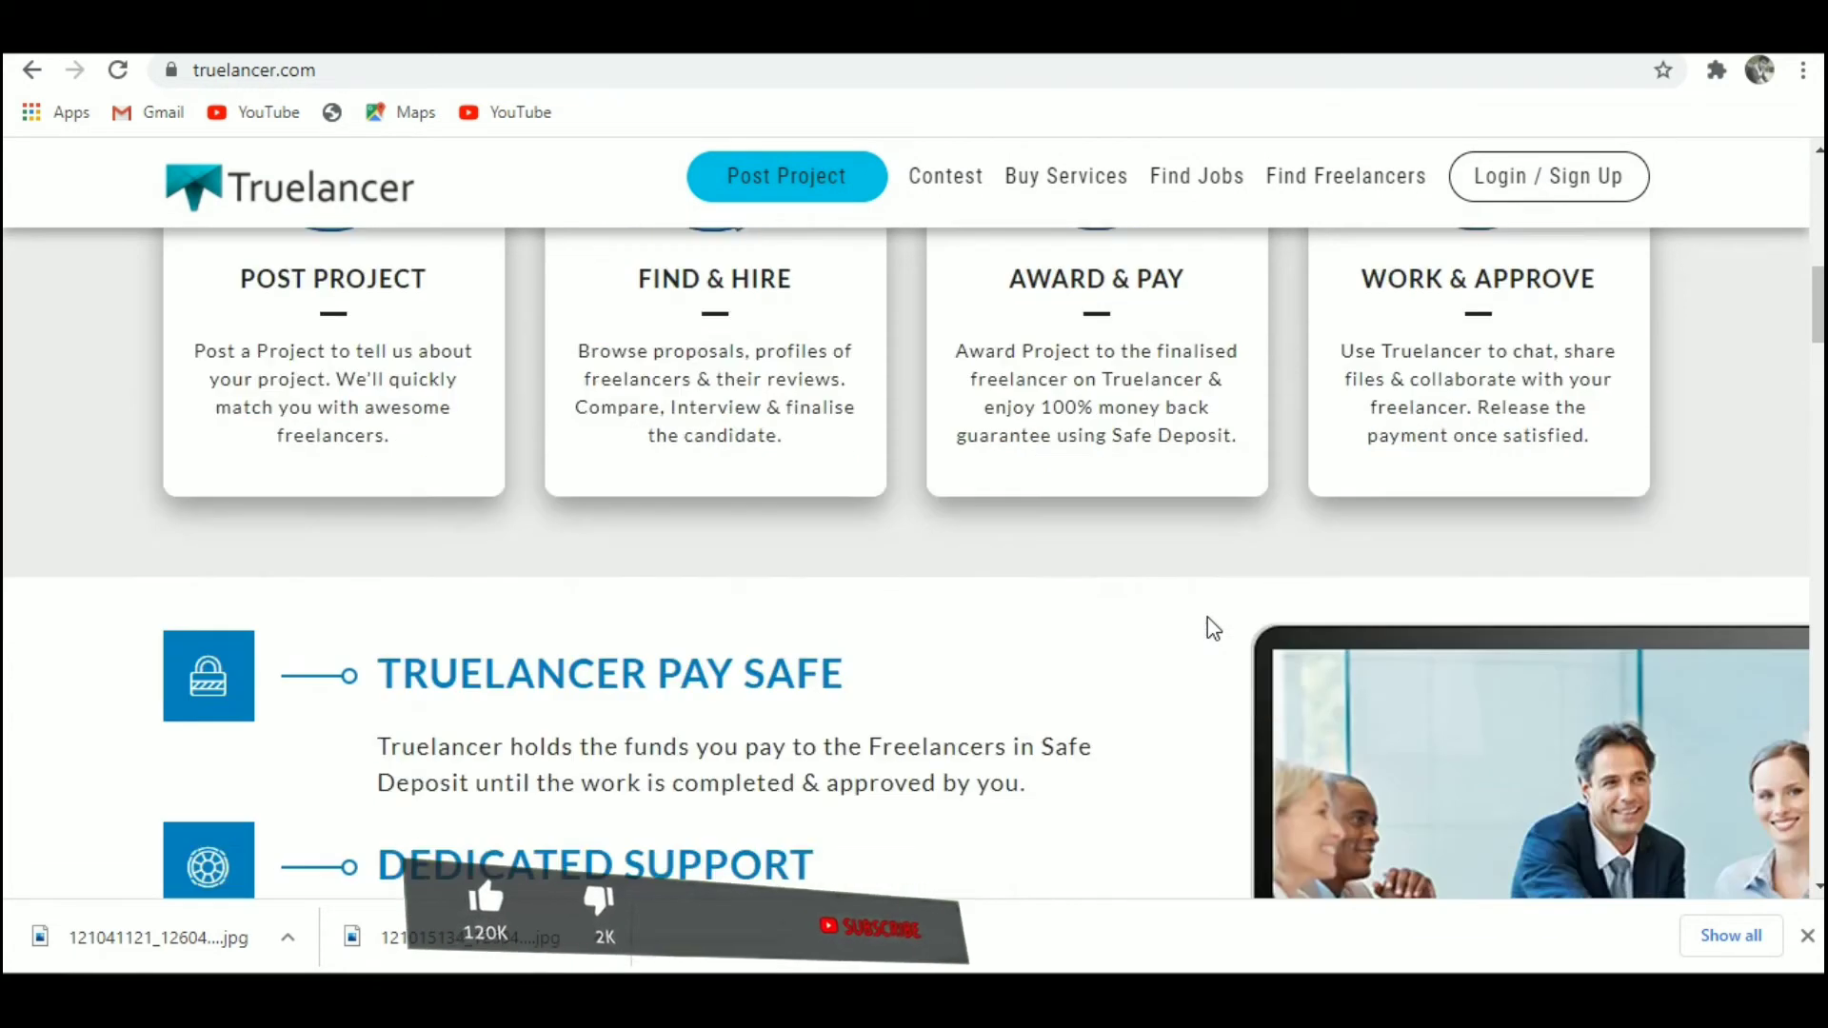
pyautogui.scroll(-15, 1207, 615)
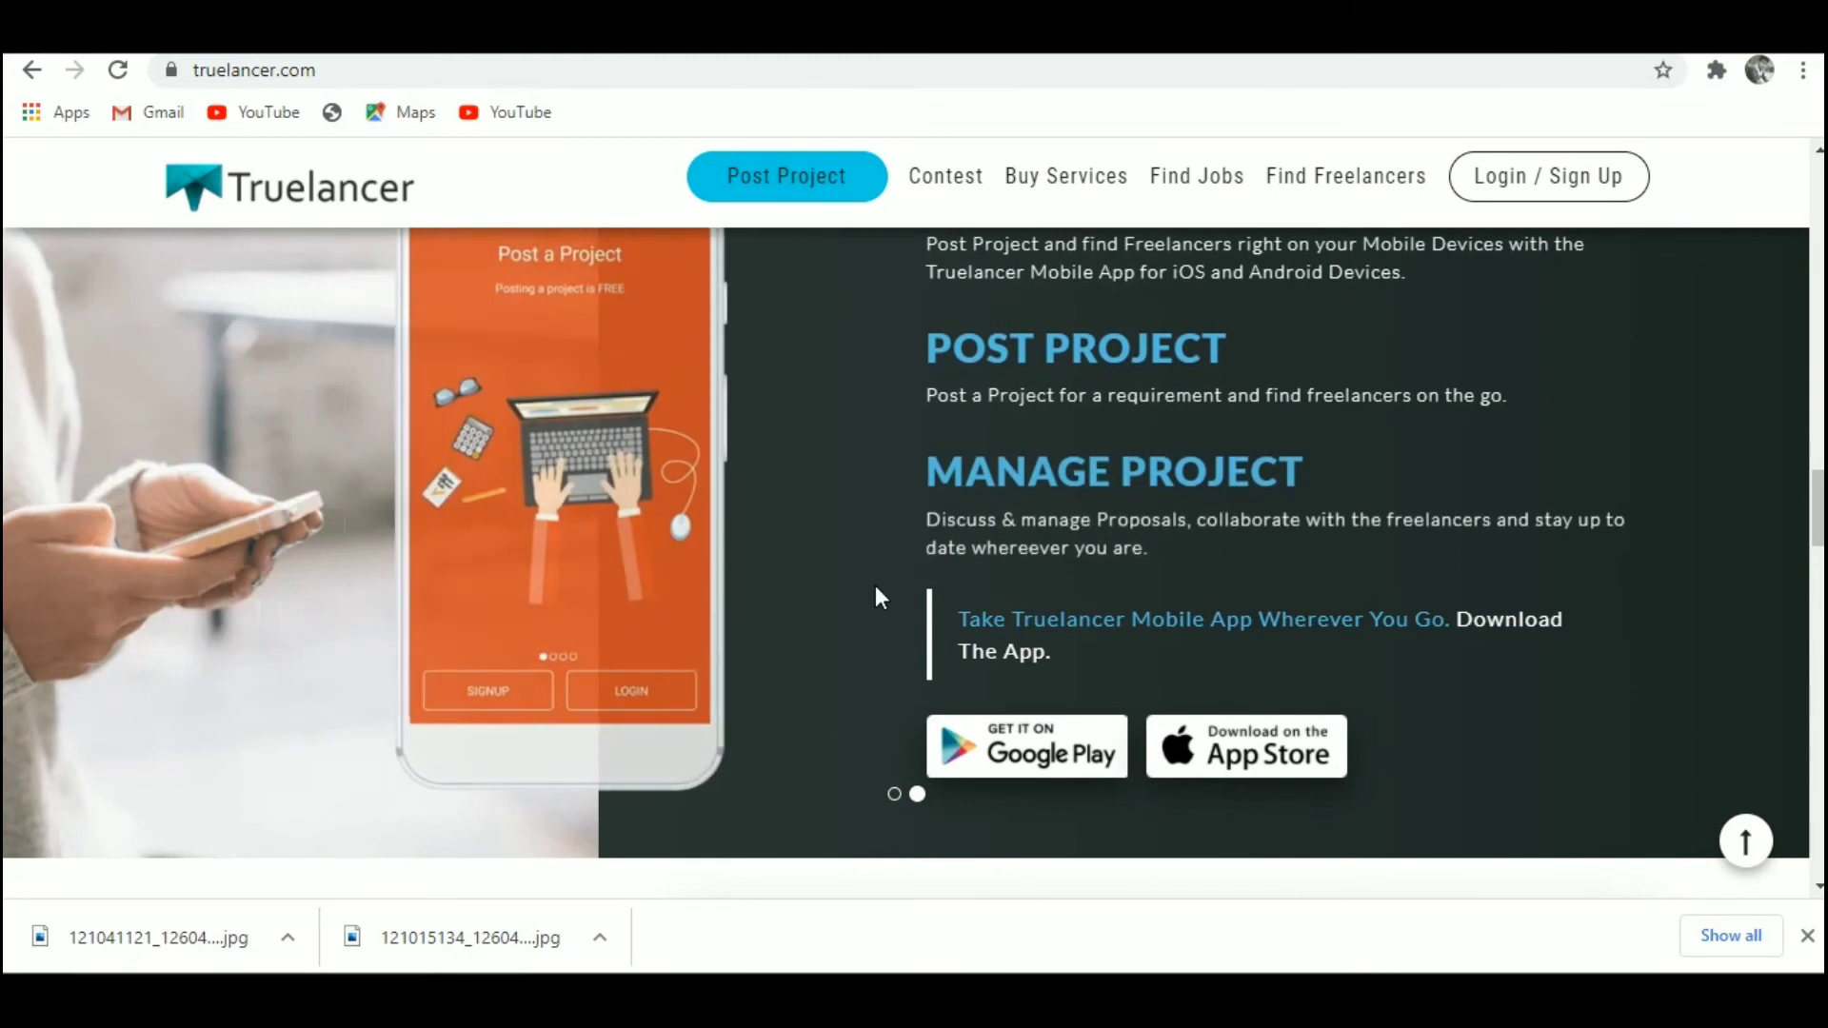
pyautogui.scroll(6, 876, 586)
pyautogui.scroll(10, 876, 600)
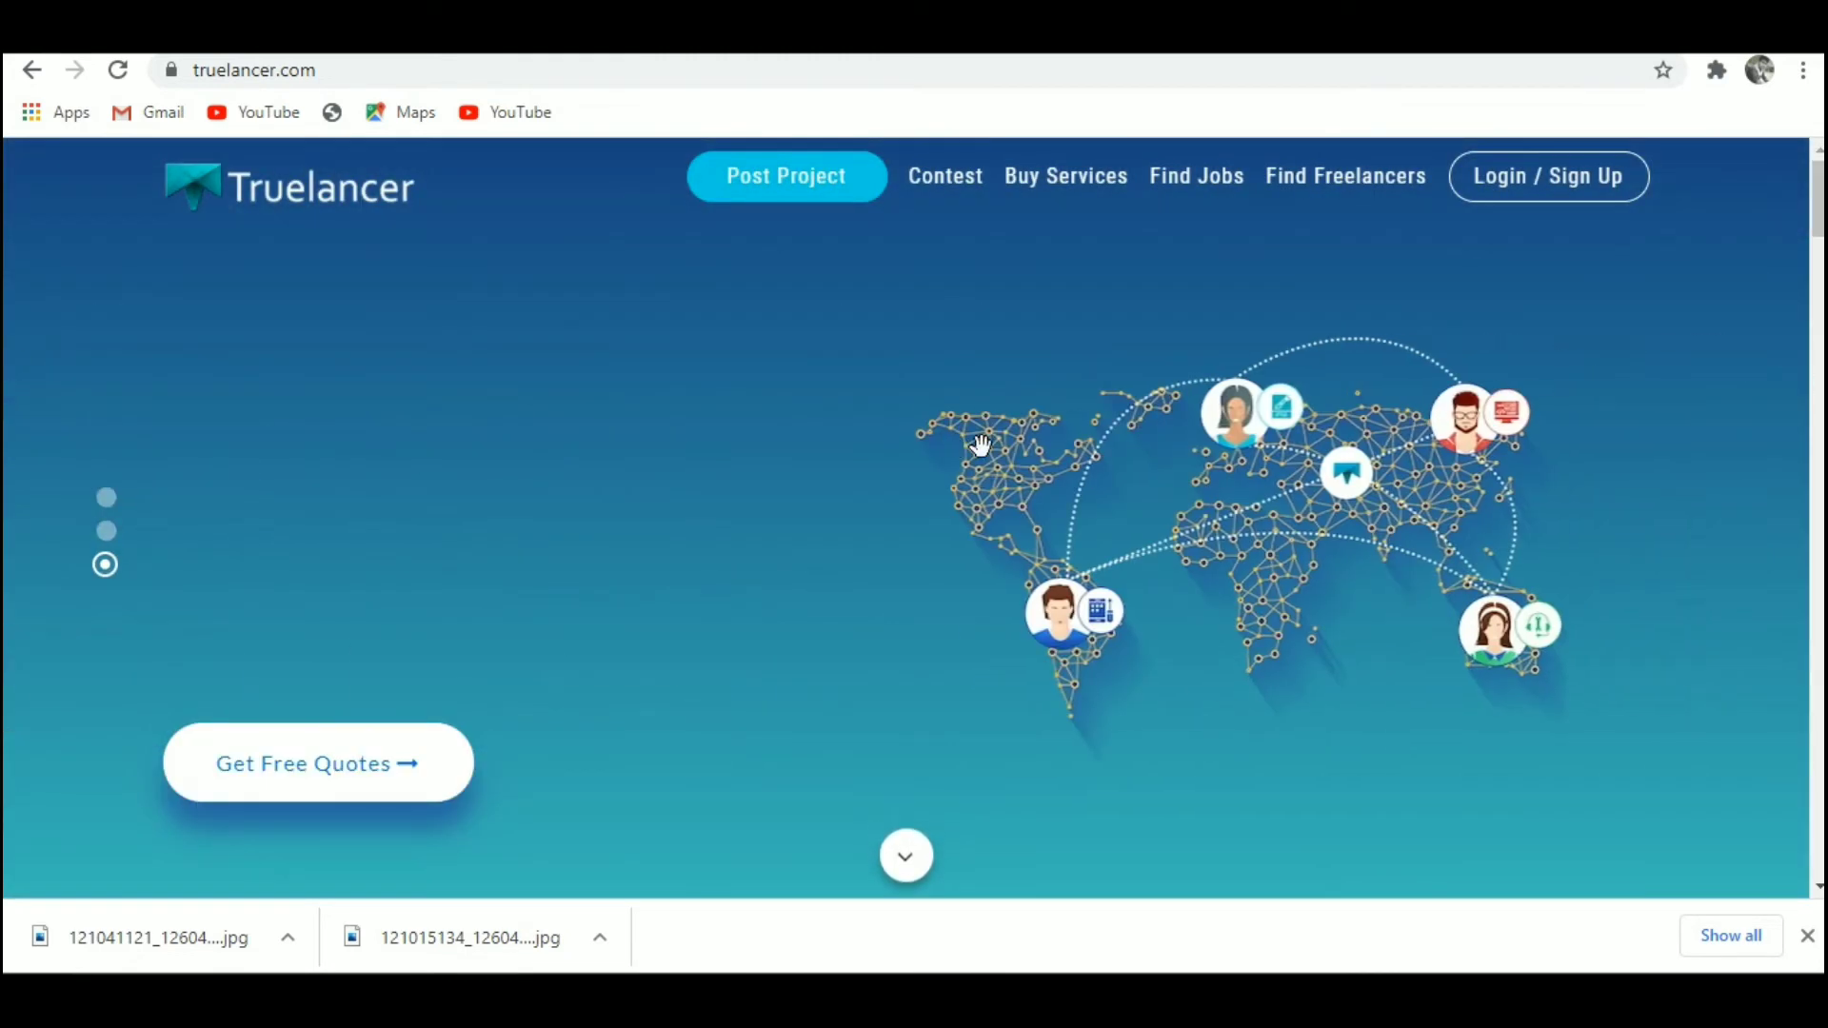
# Go to Login / Sign Up and pass the reCAPTCHA by selecting the stairs tiles.
pyautogui.click(1583, 183)
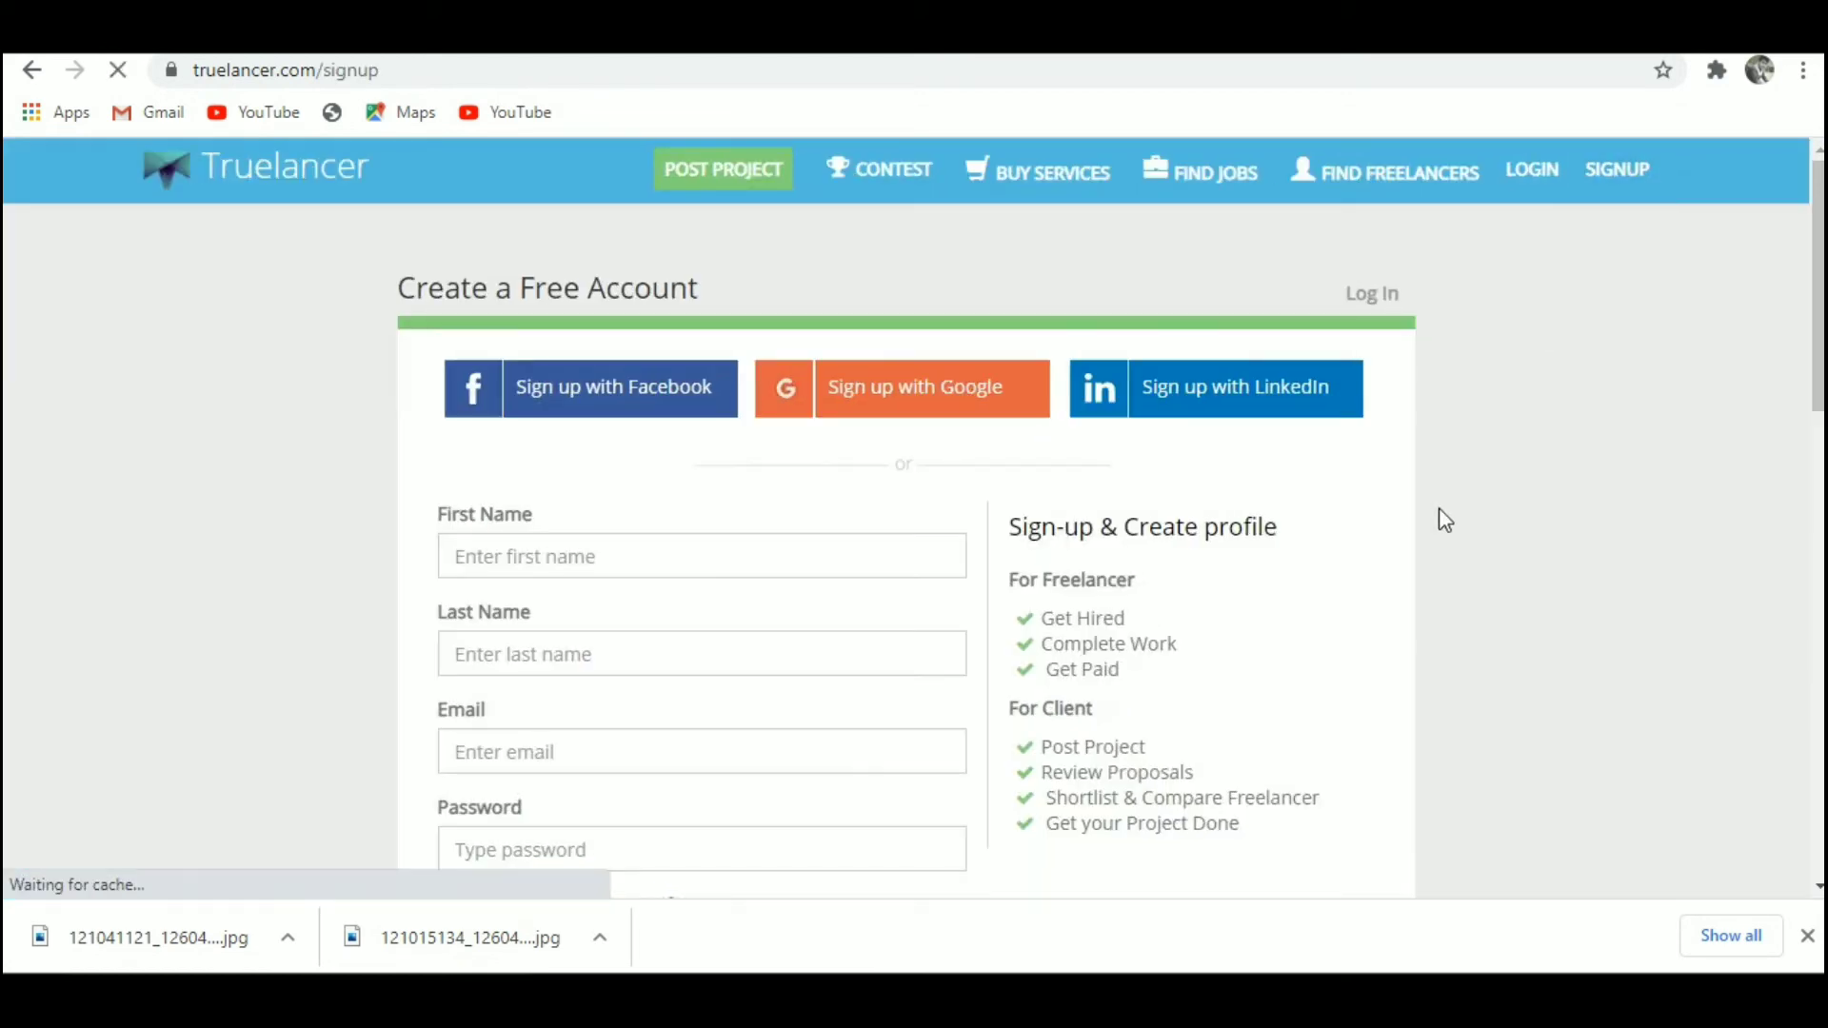
pyautogui.scroll(-3, 1442, 531)
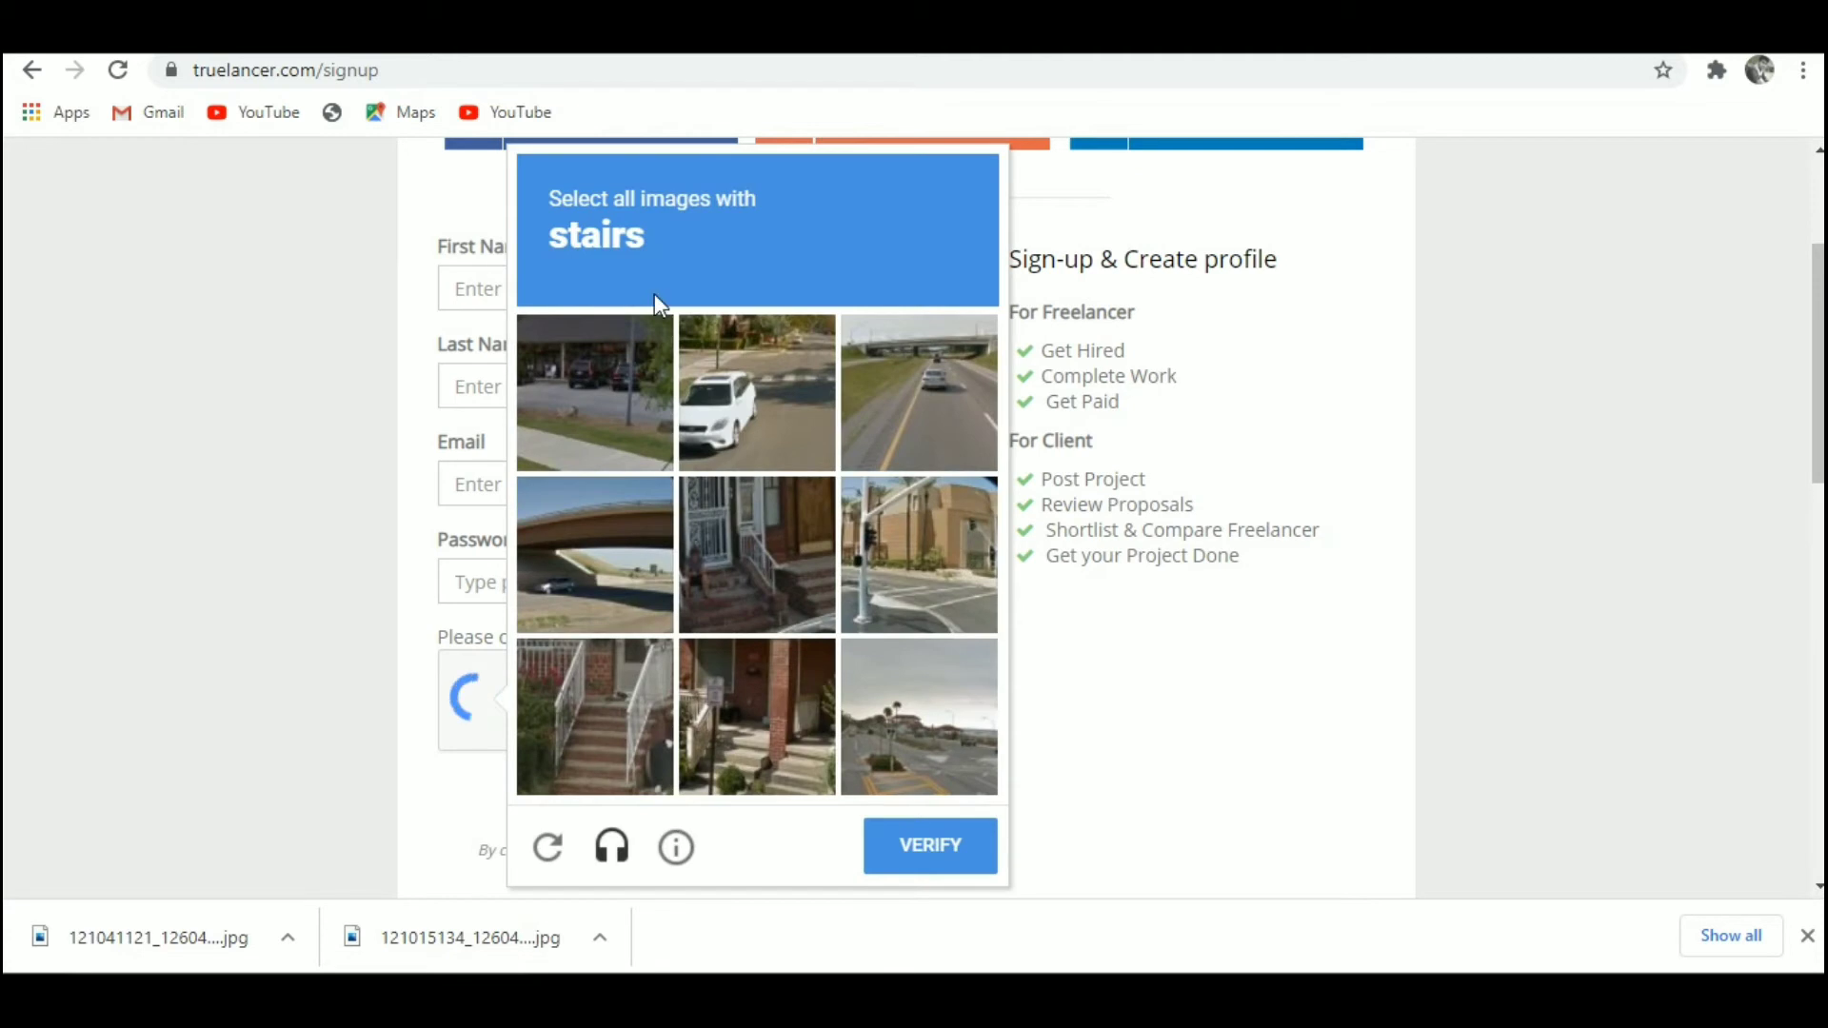
pyautogui.click(739, 554)
pyautogui.click(693, 714)
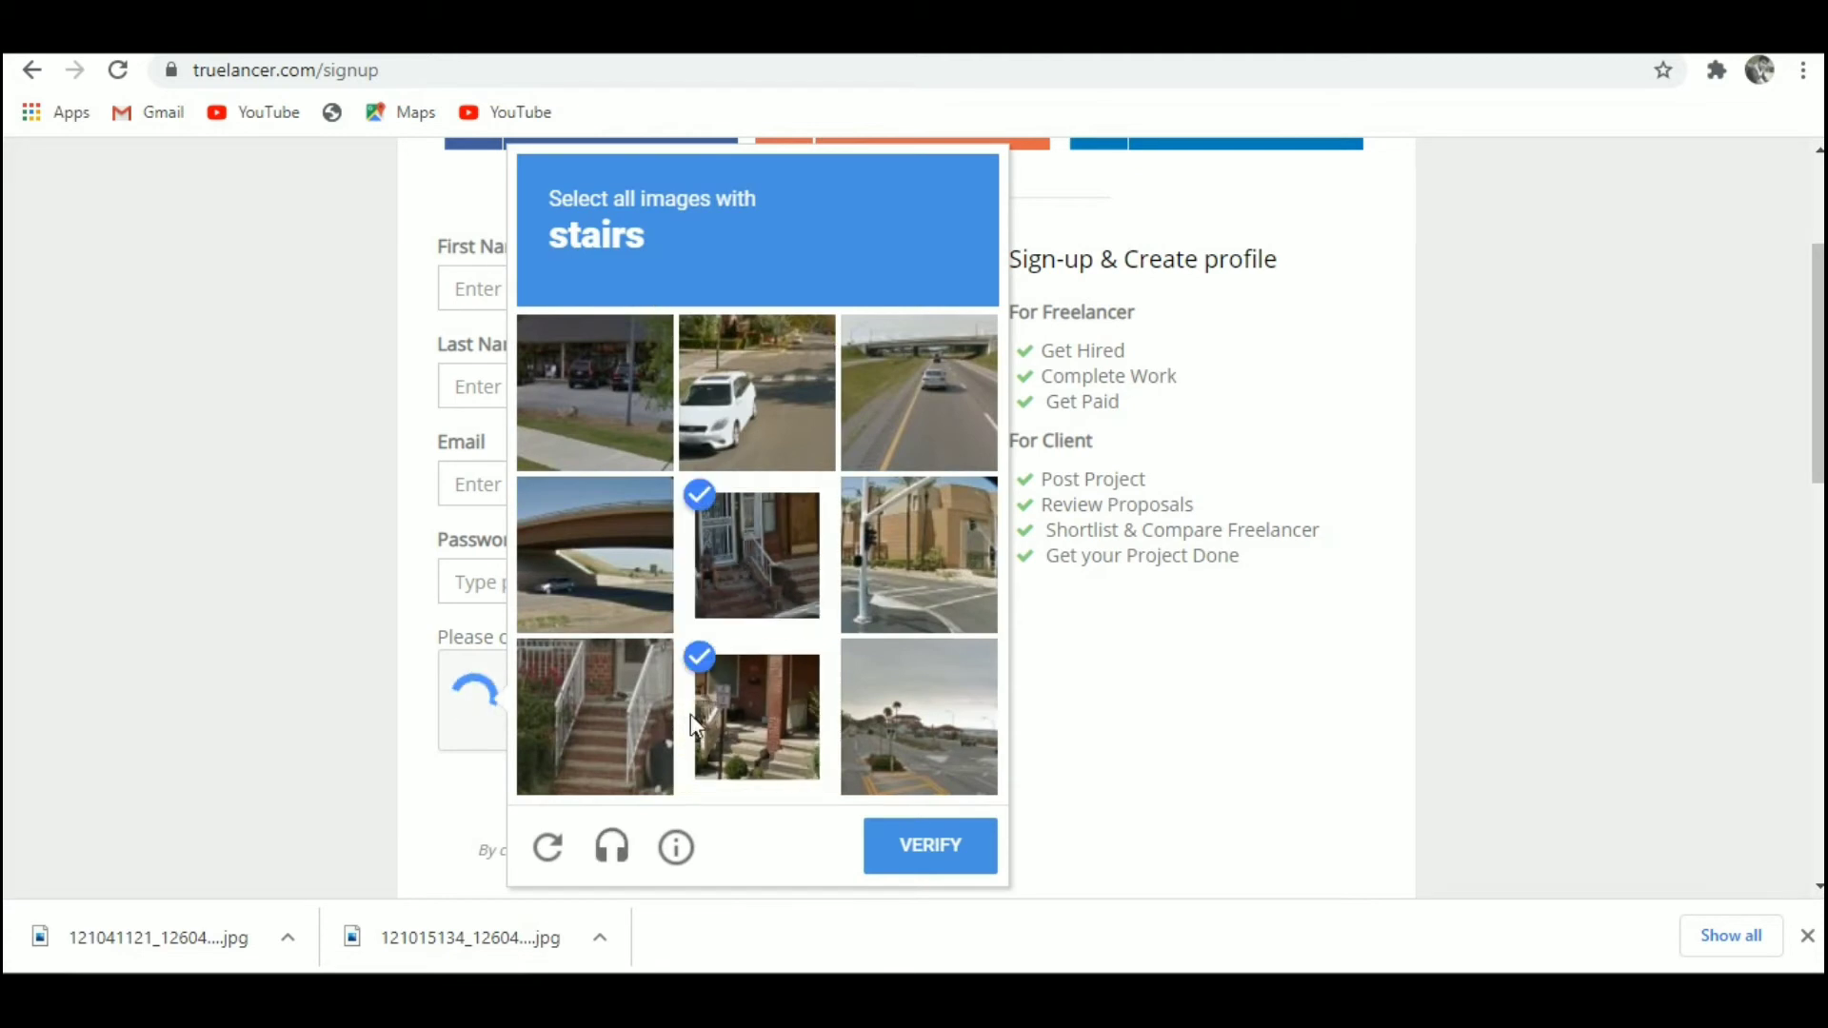
pyautogui.click(618, 705)
pyautogui.click(942, 866)
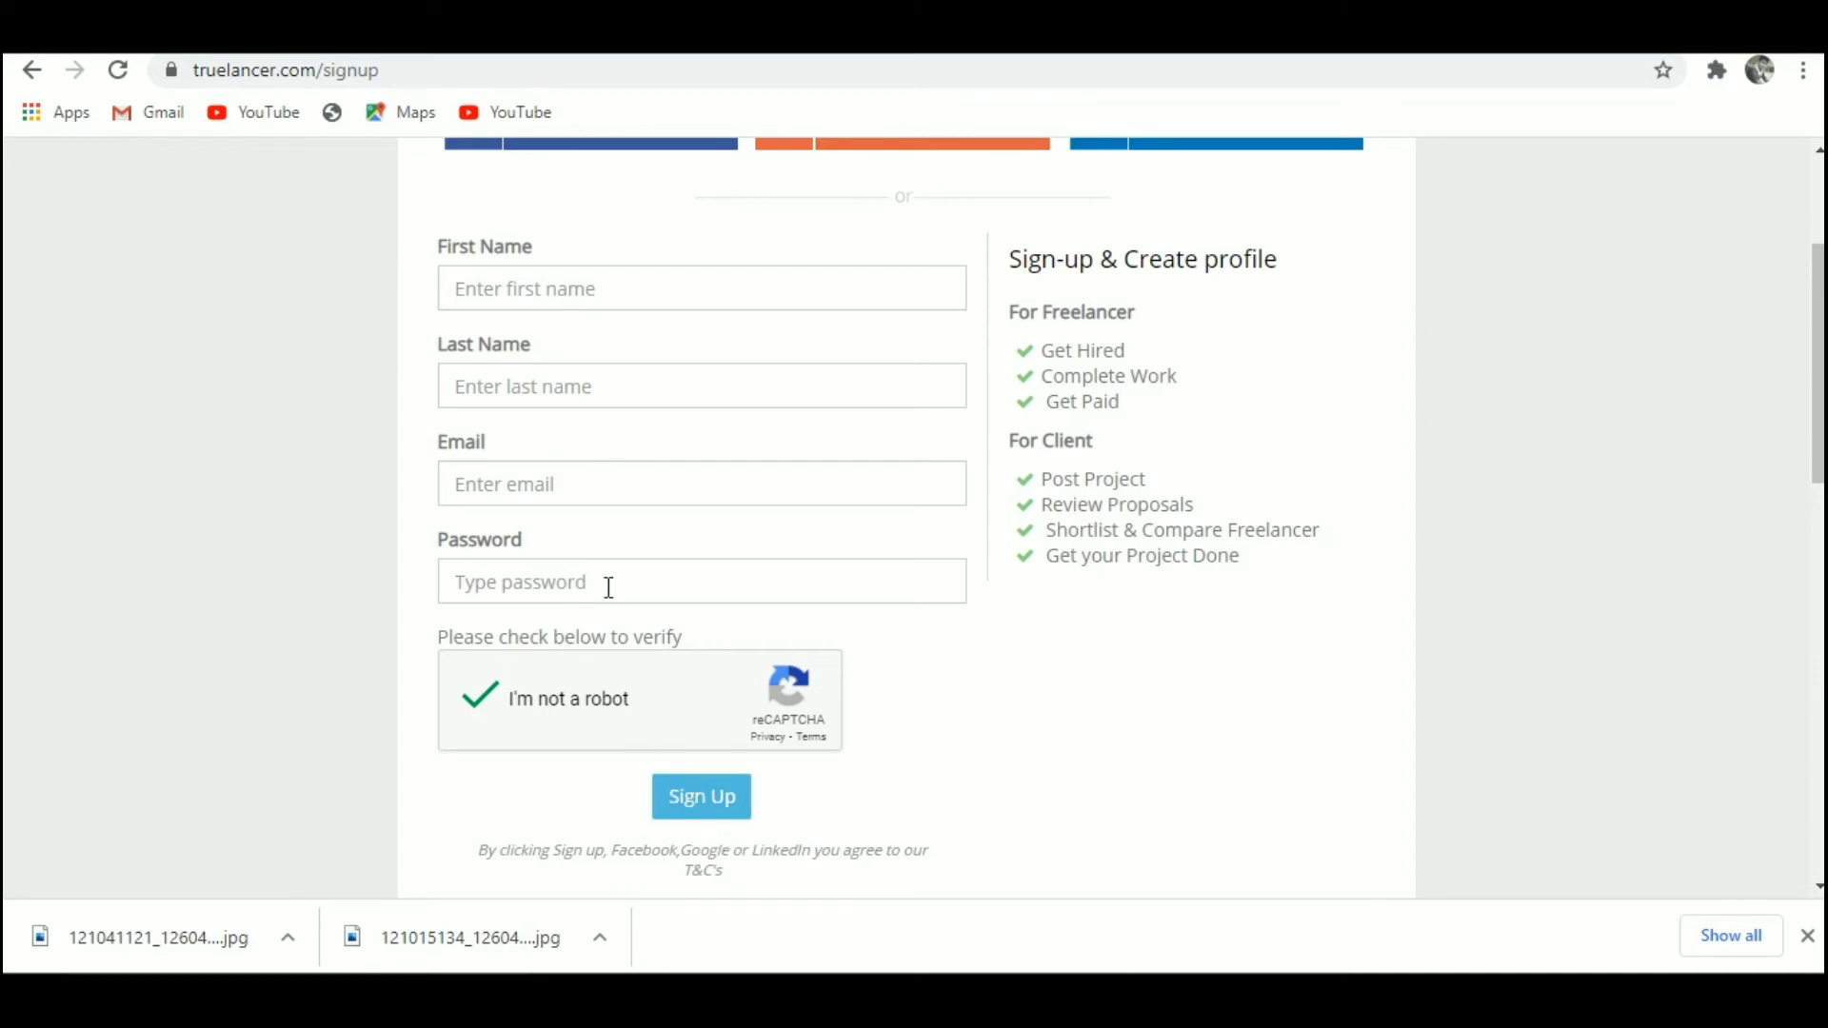
# Fill in name, email and password, submit the sign-up, and save the password in the browser.
pyautogui.click(709, 286)
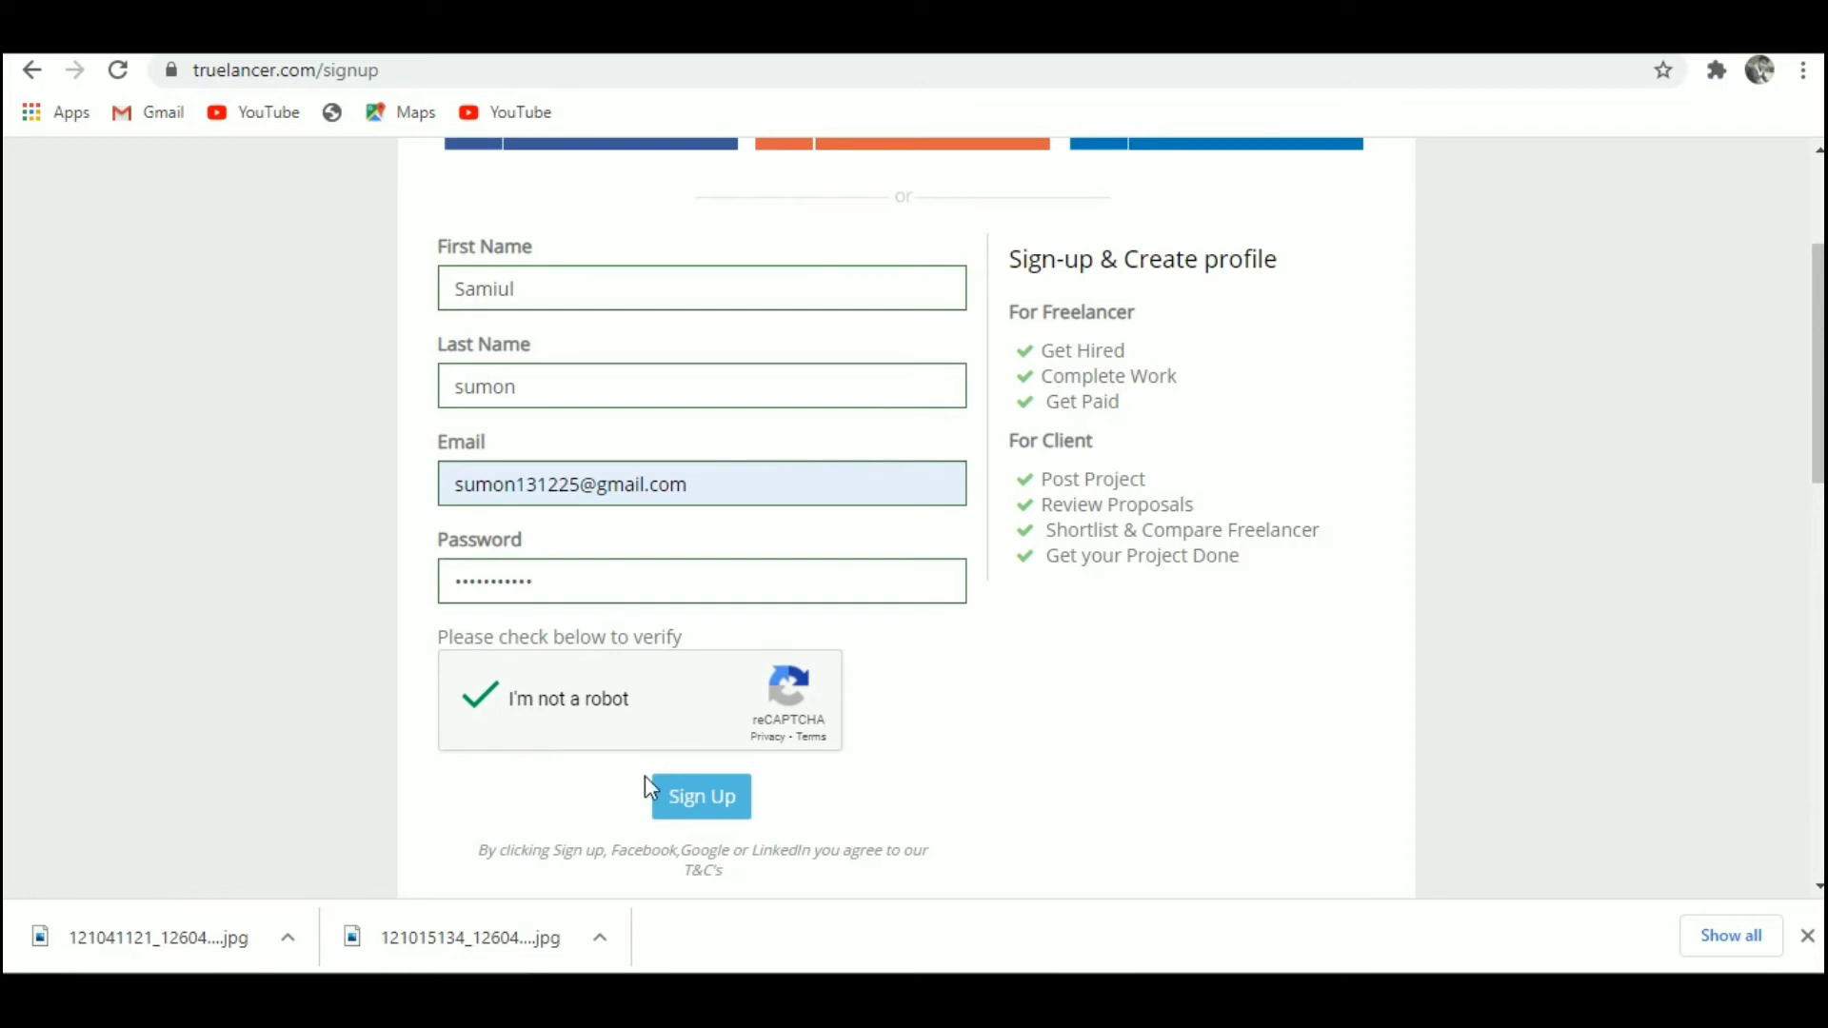
pyautogui.click(705, 817)
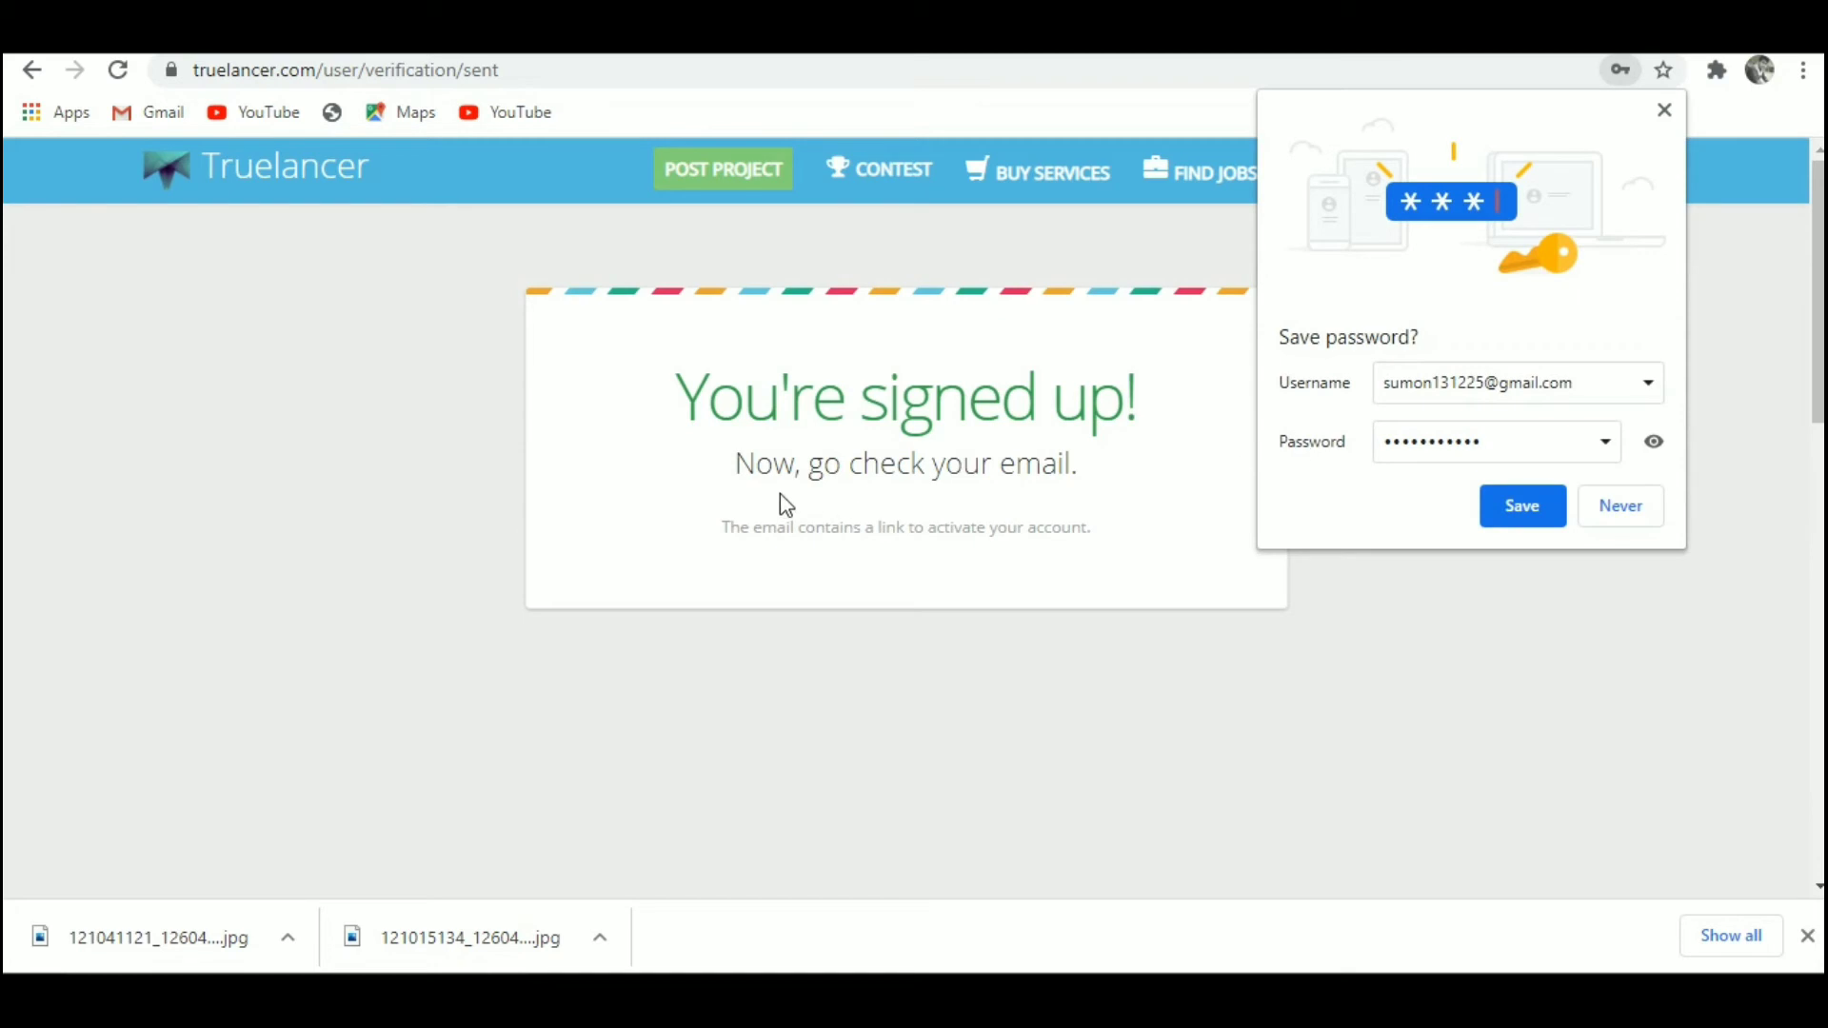
pyautogui.click(1523, 507)
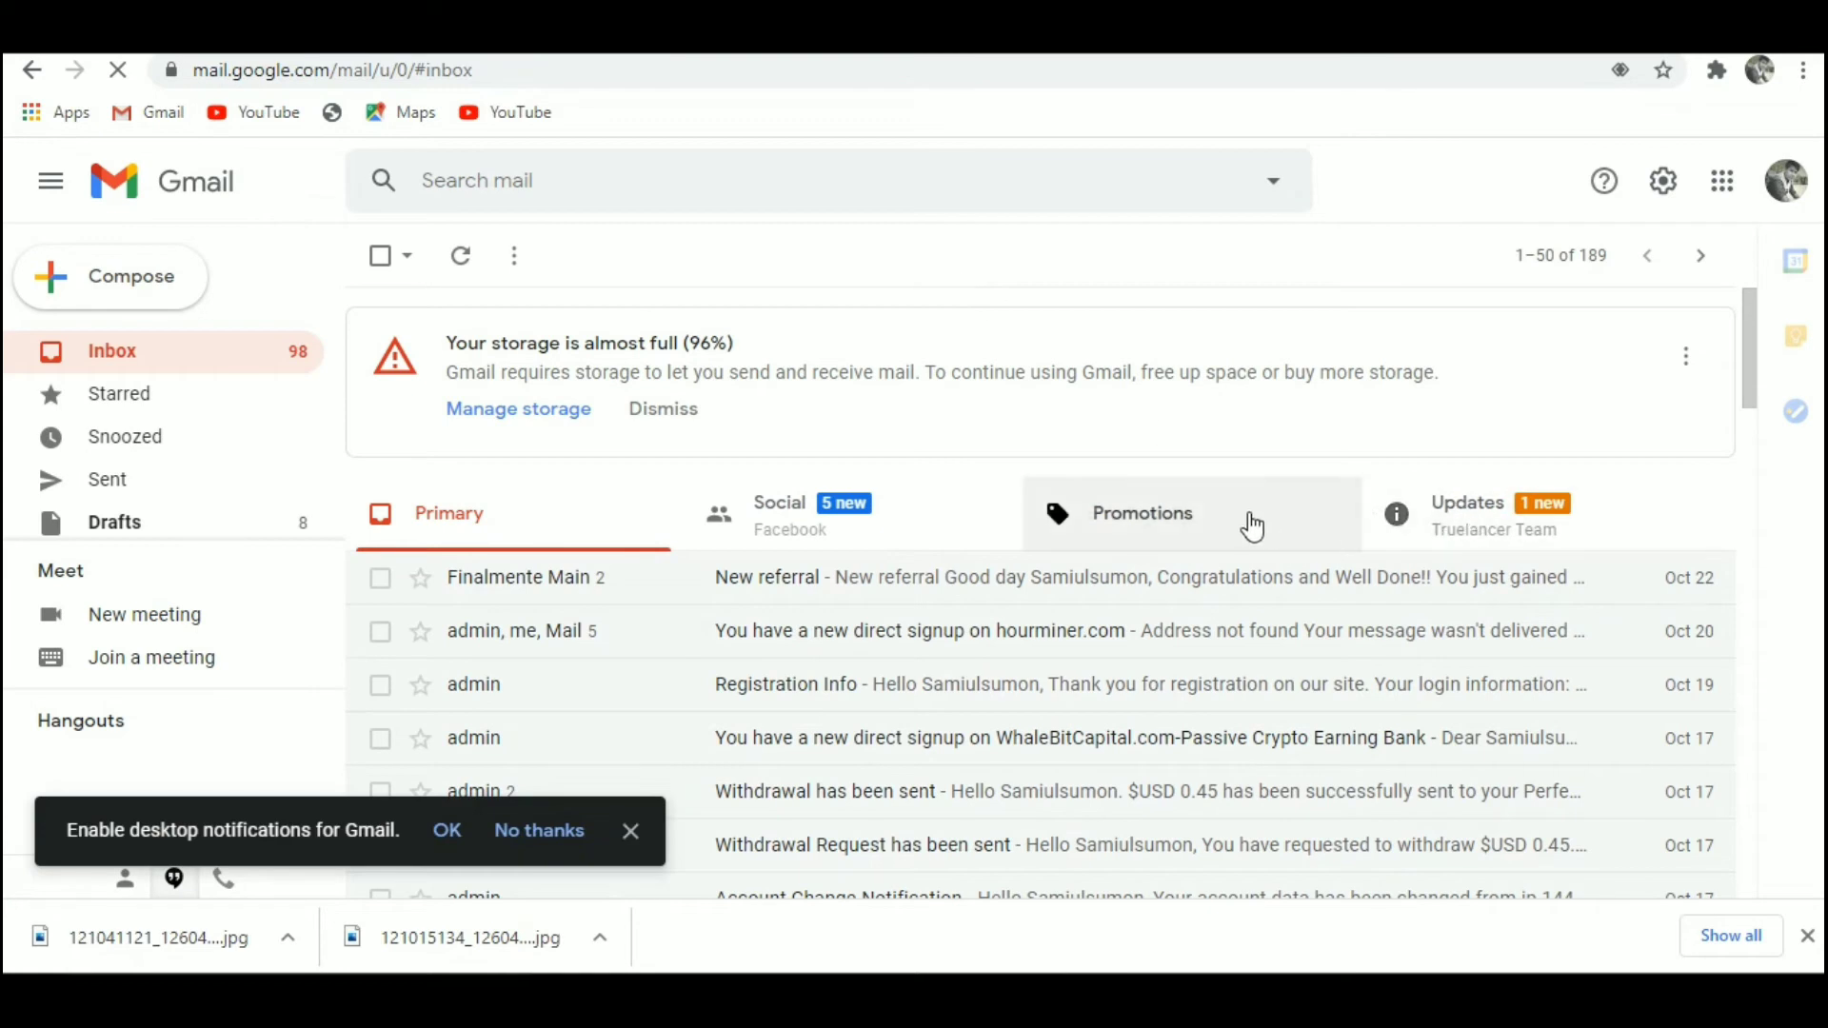
# Activate the account via Verify & Activate Account in the Truelancer Team email under Updates.
pyautogui.click(1437, 517)
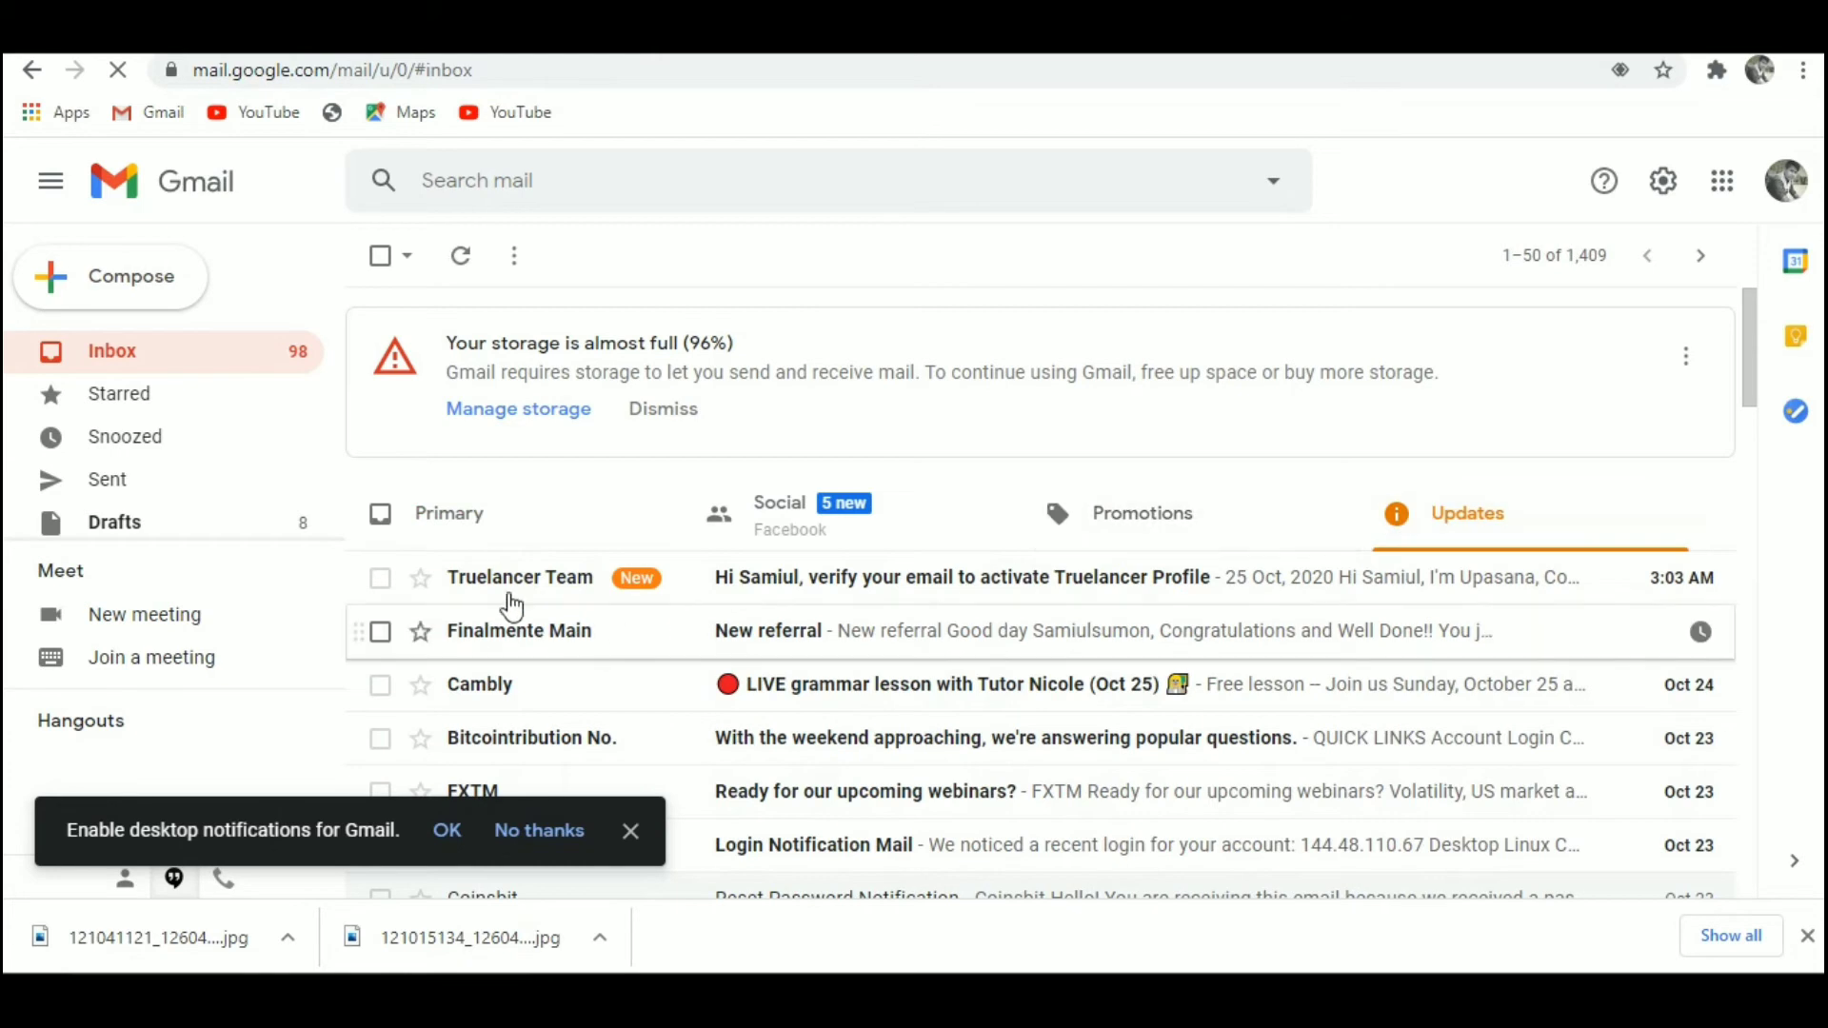
pyautogui.click(837, 597)
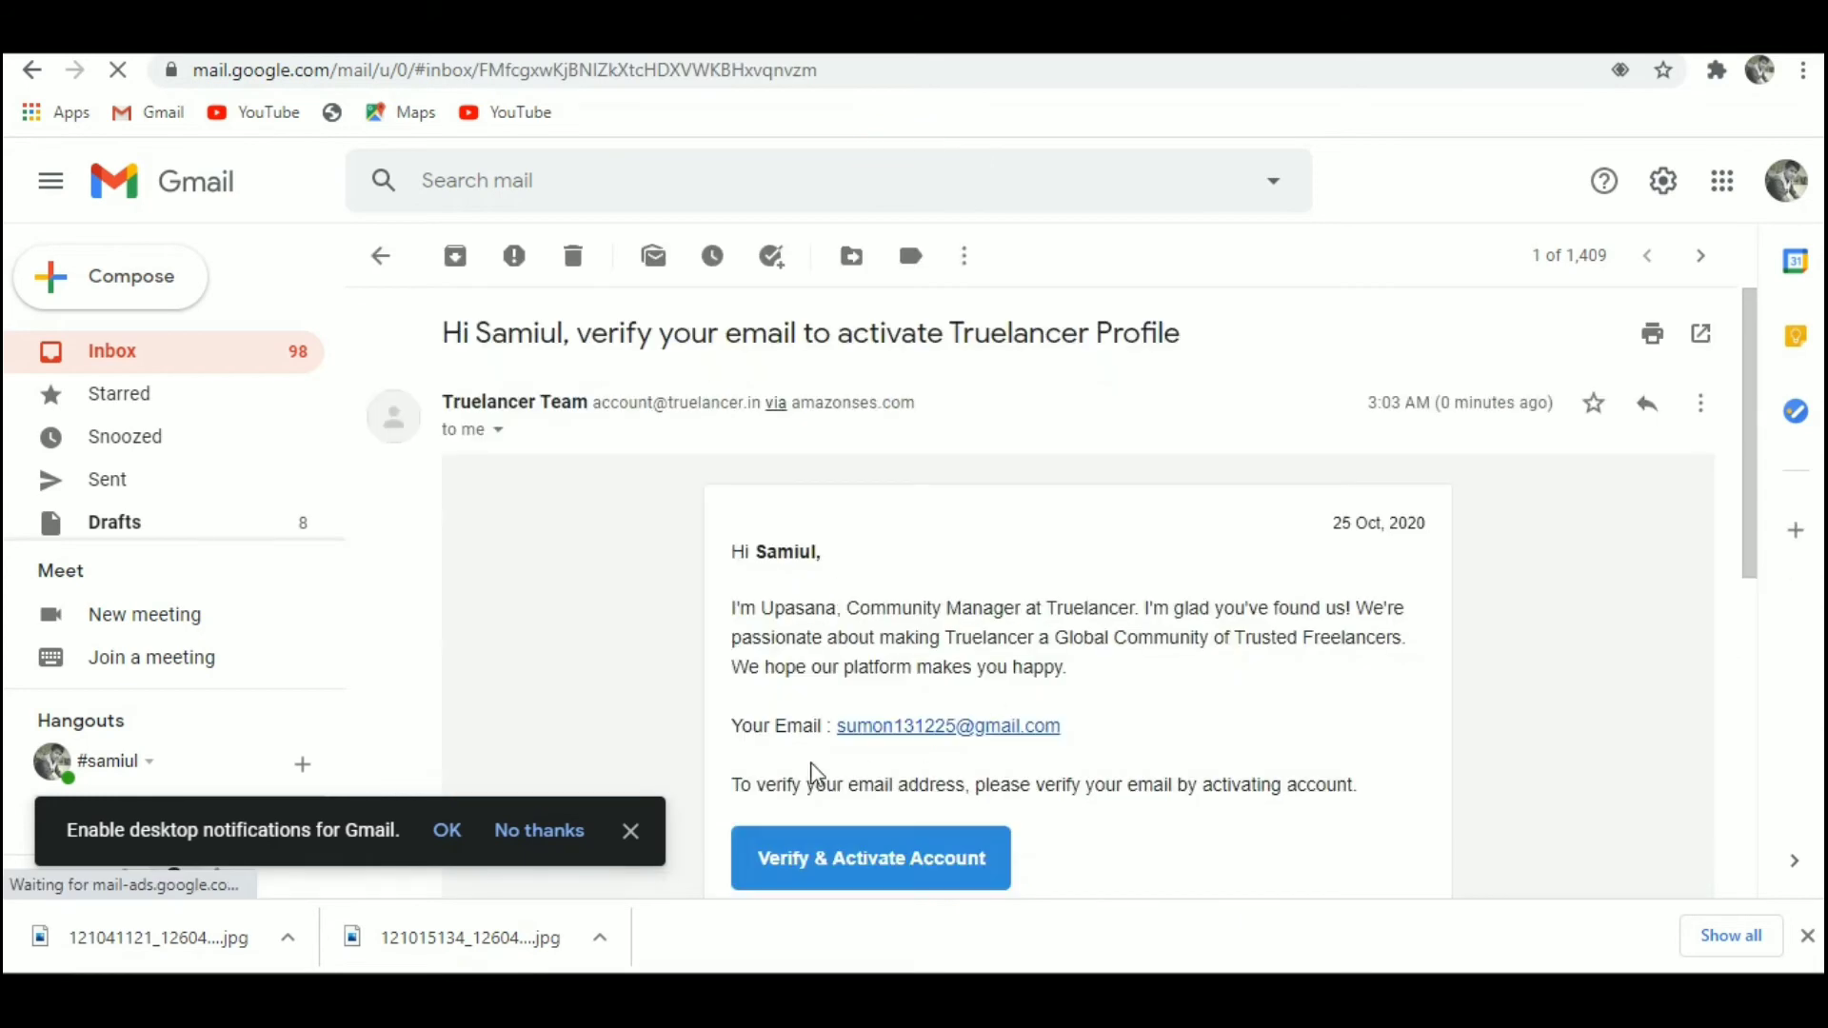
pyautogui.scroll(-1, 814, 773)
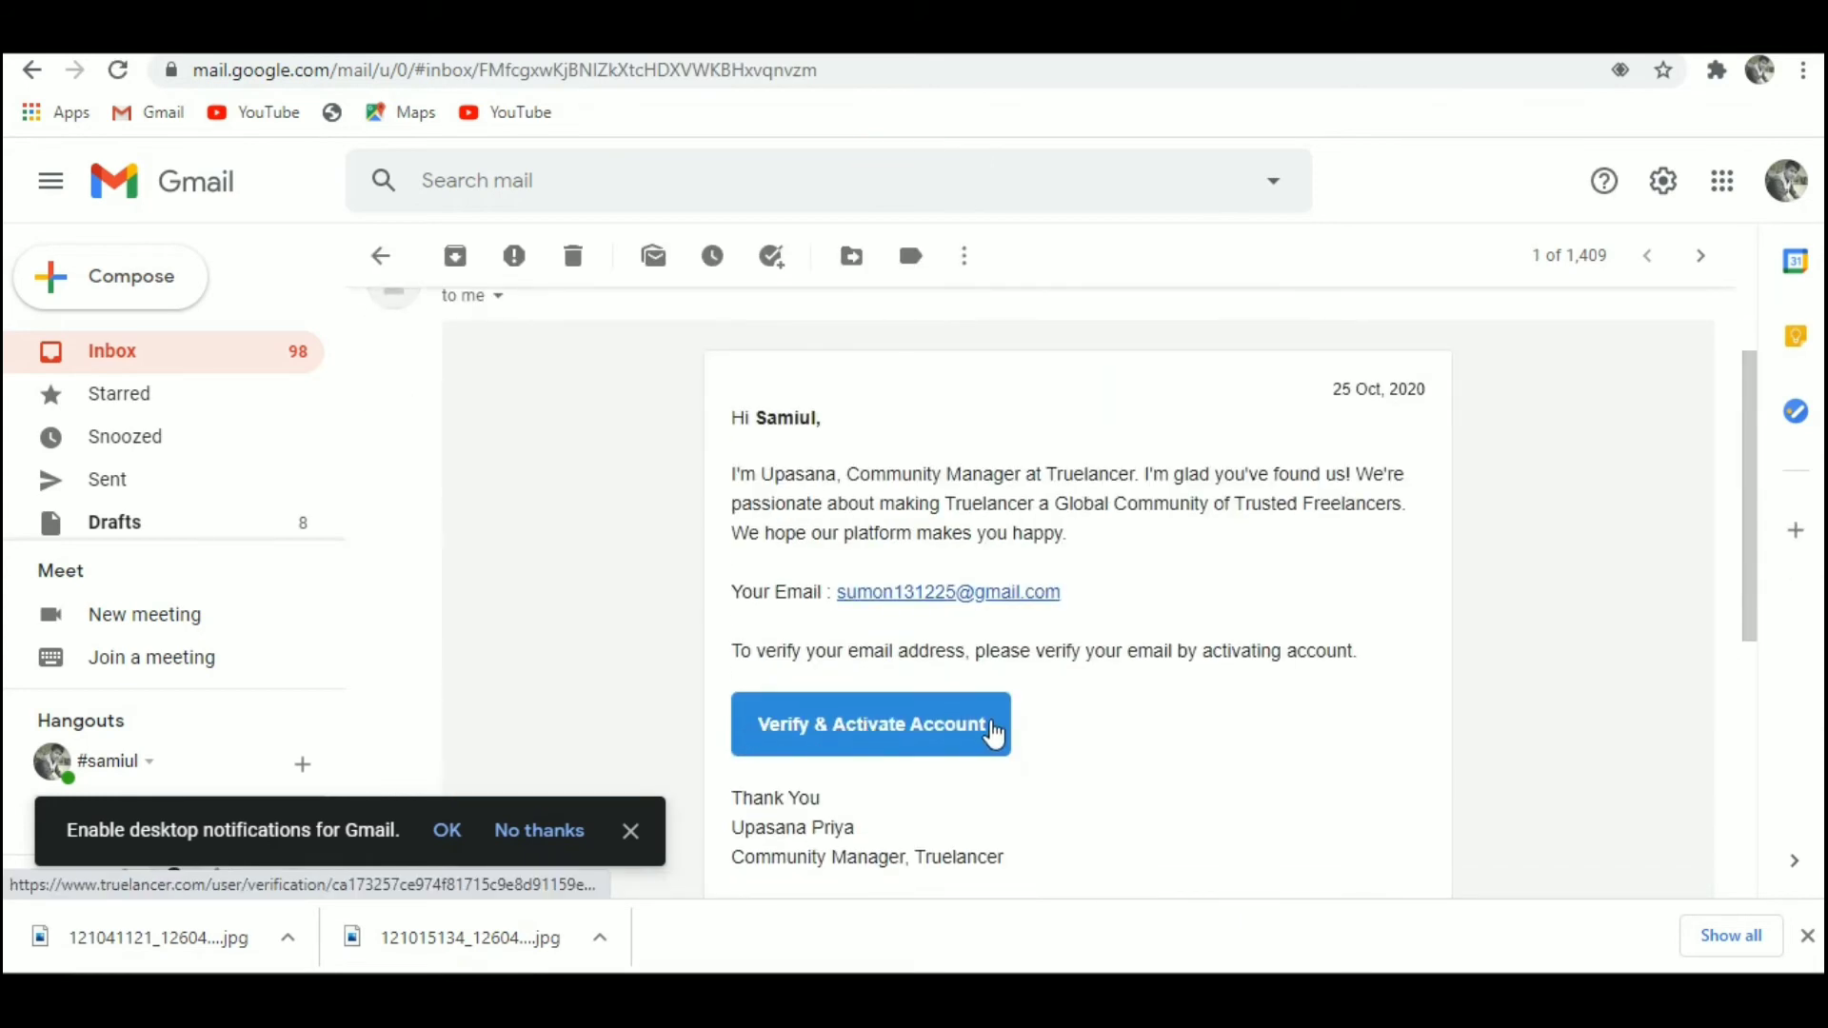
pyautogui.click(924, 733)
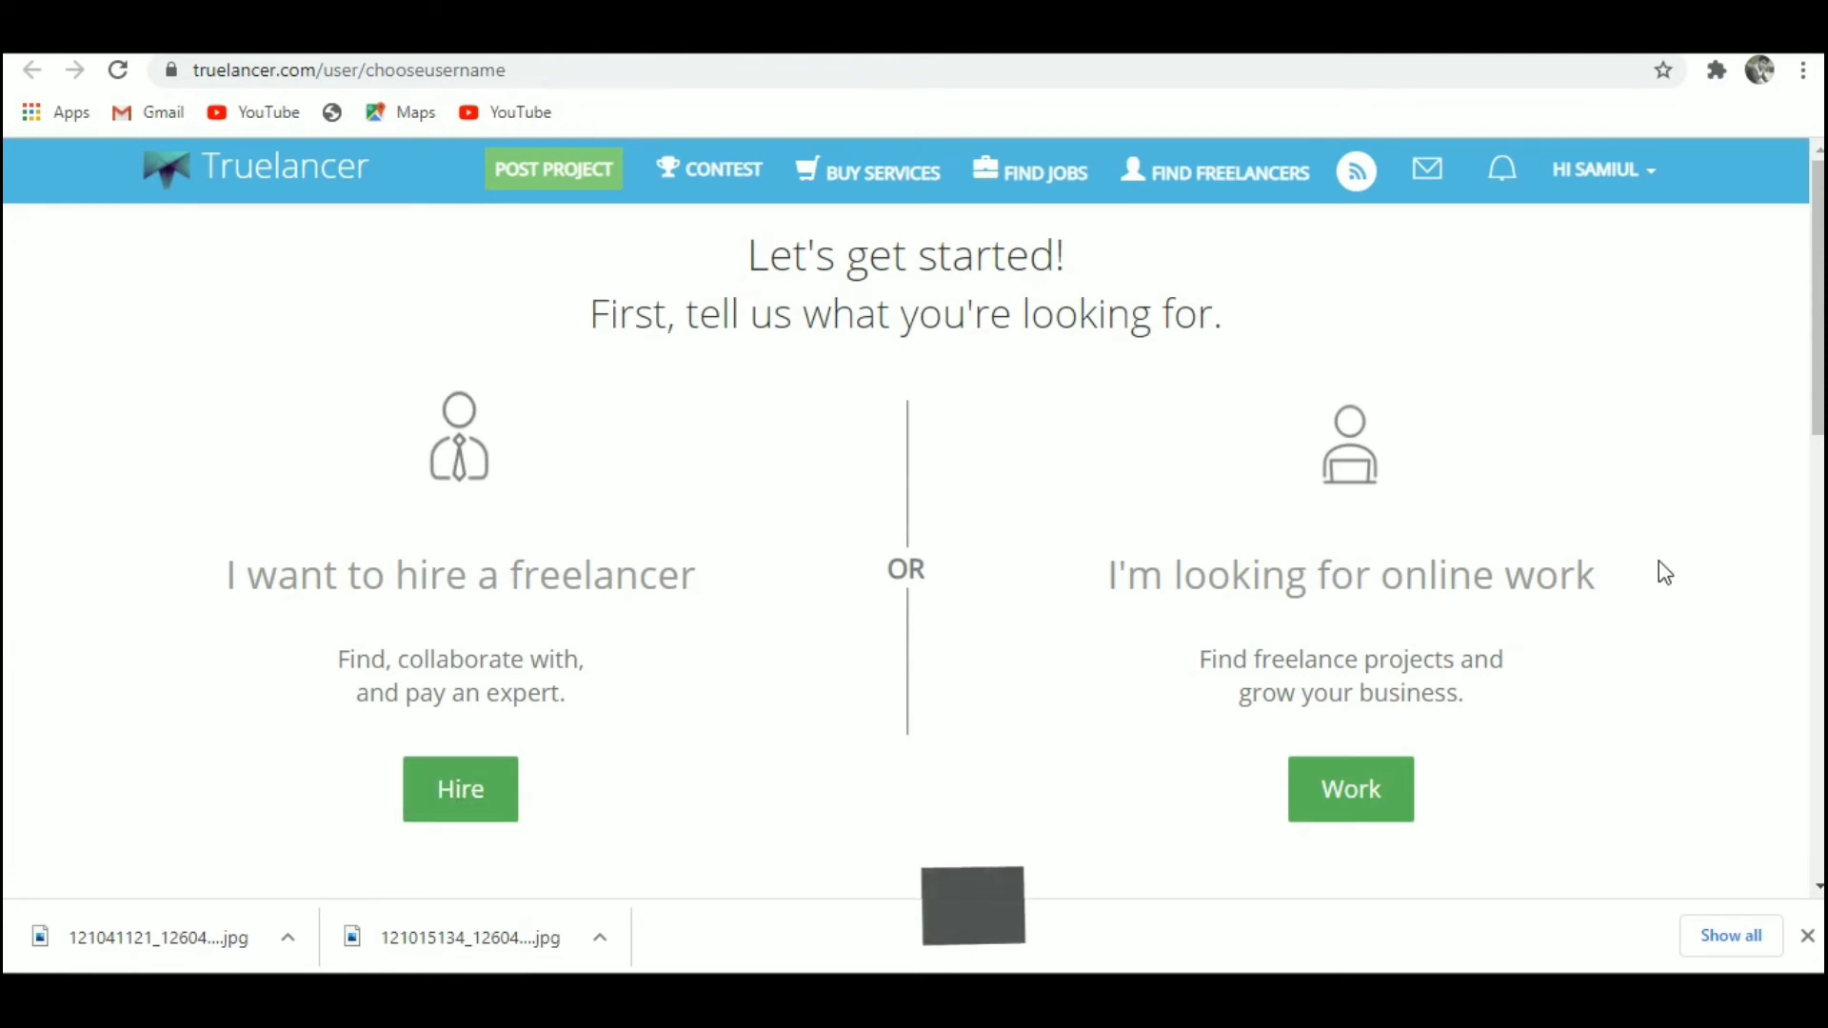
# Continue as a freelancer looking for work.
pyautogui.click(1350, 811)
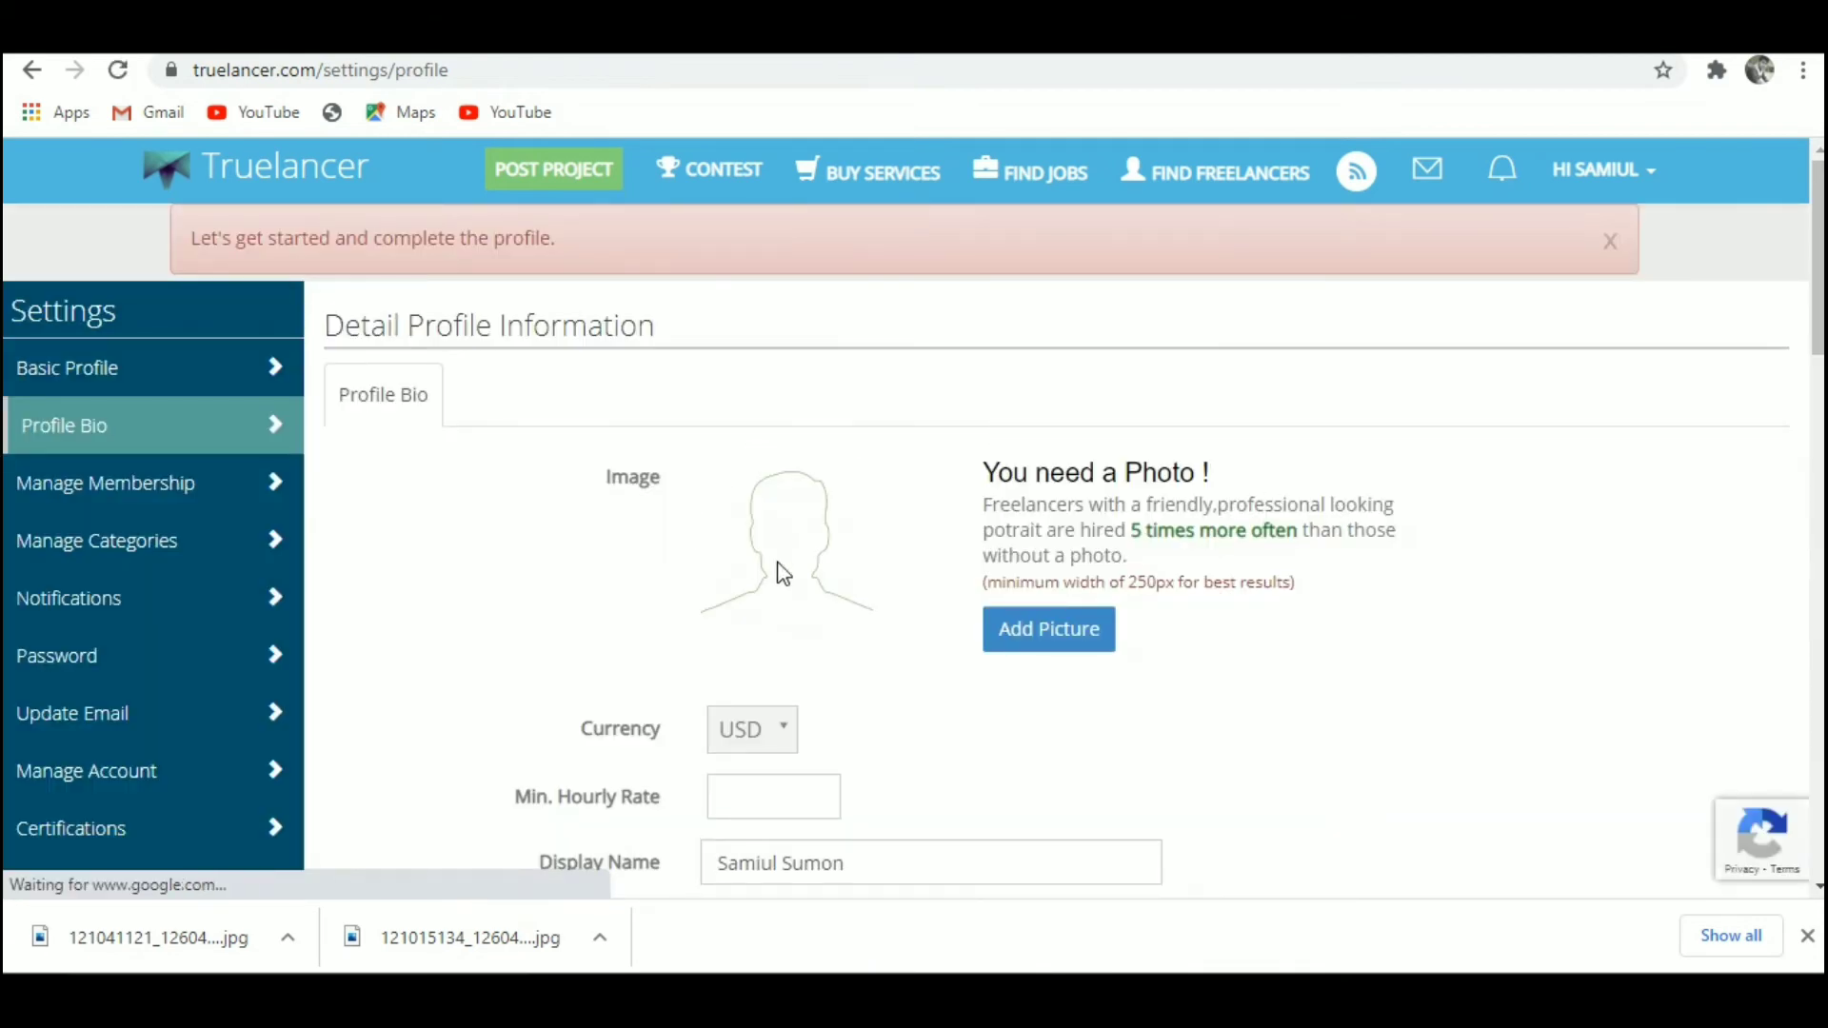
pyautogui.scroll(-4, 781, 571)
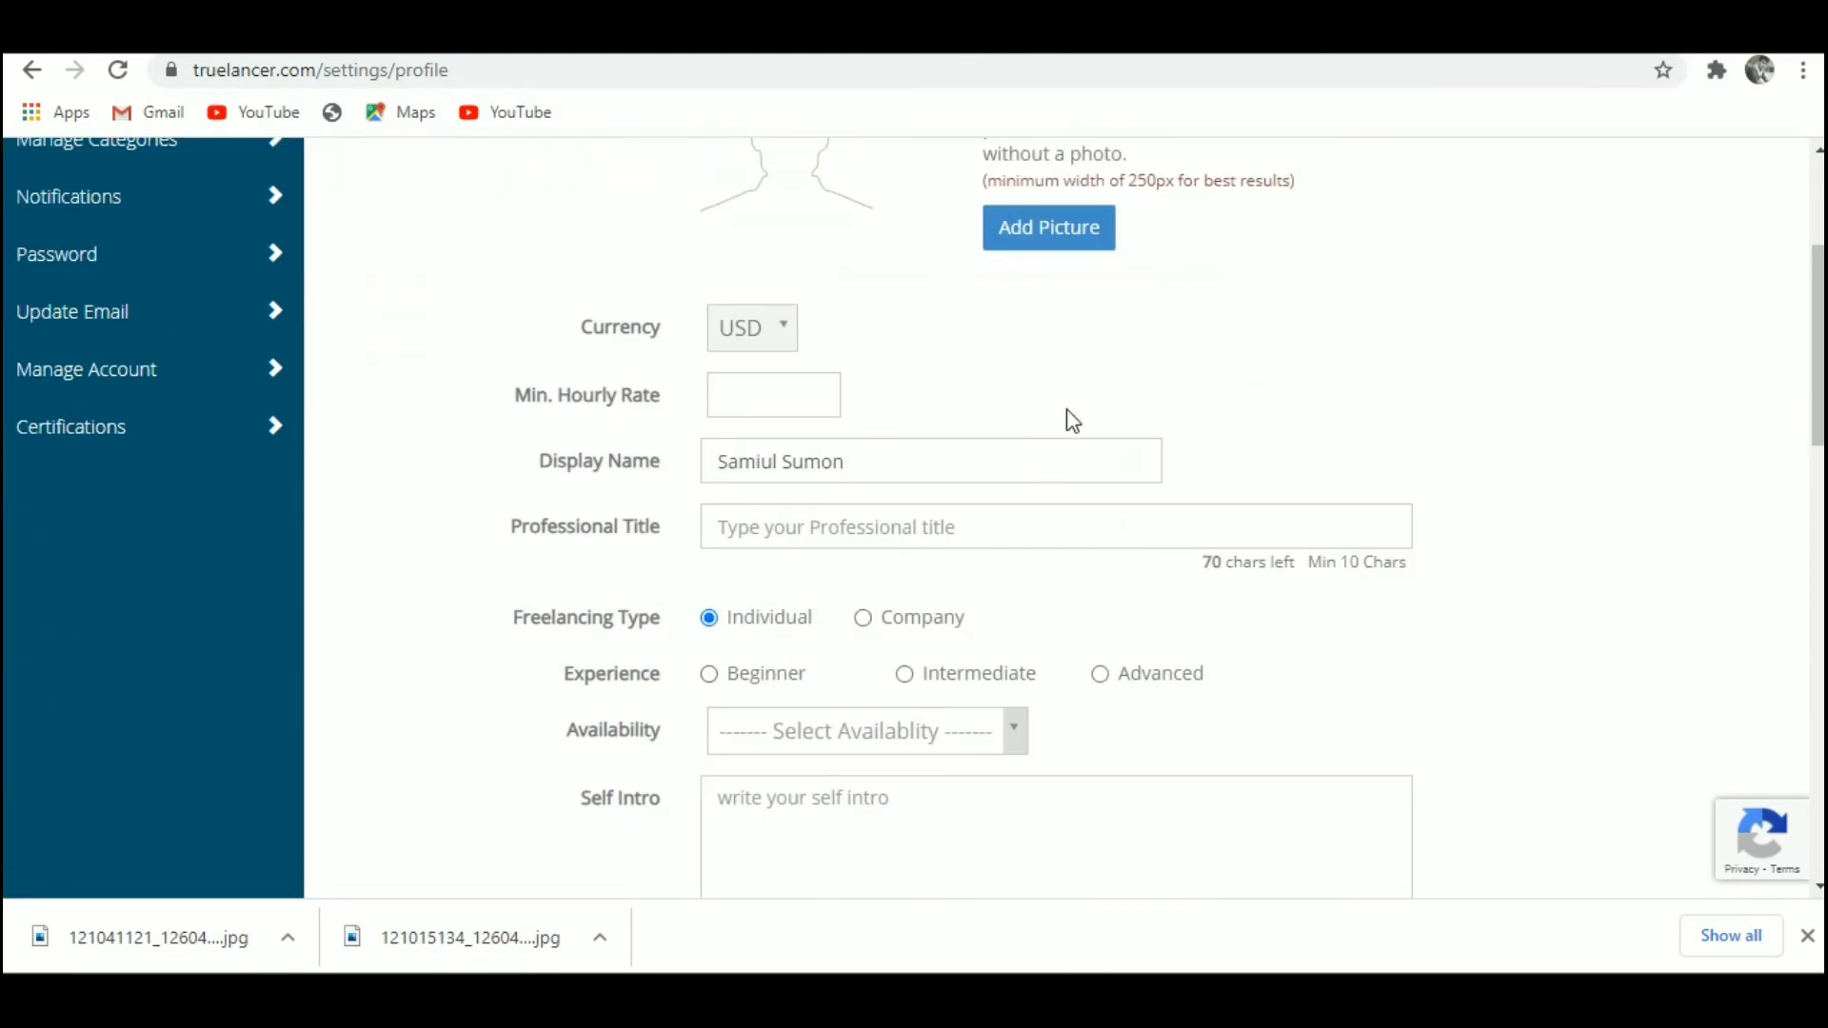
pyautogui.scroll(1, 1073, 420)
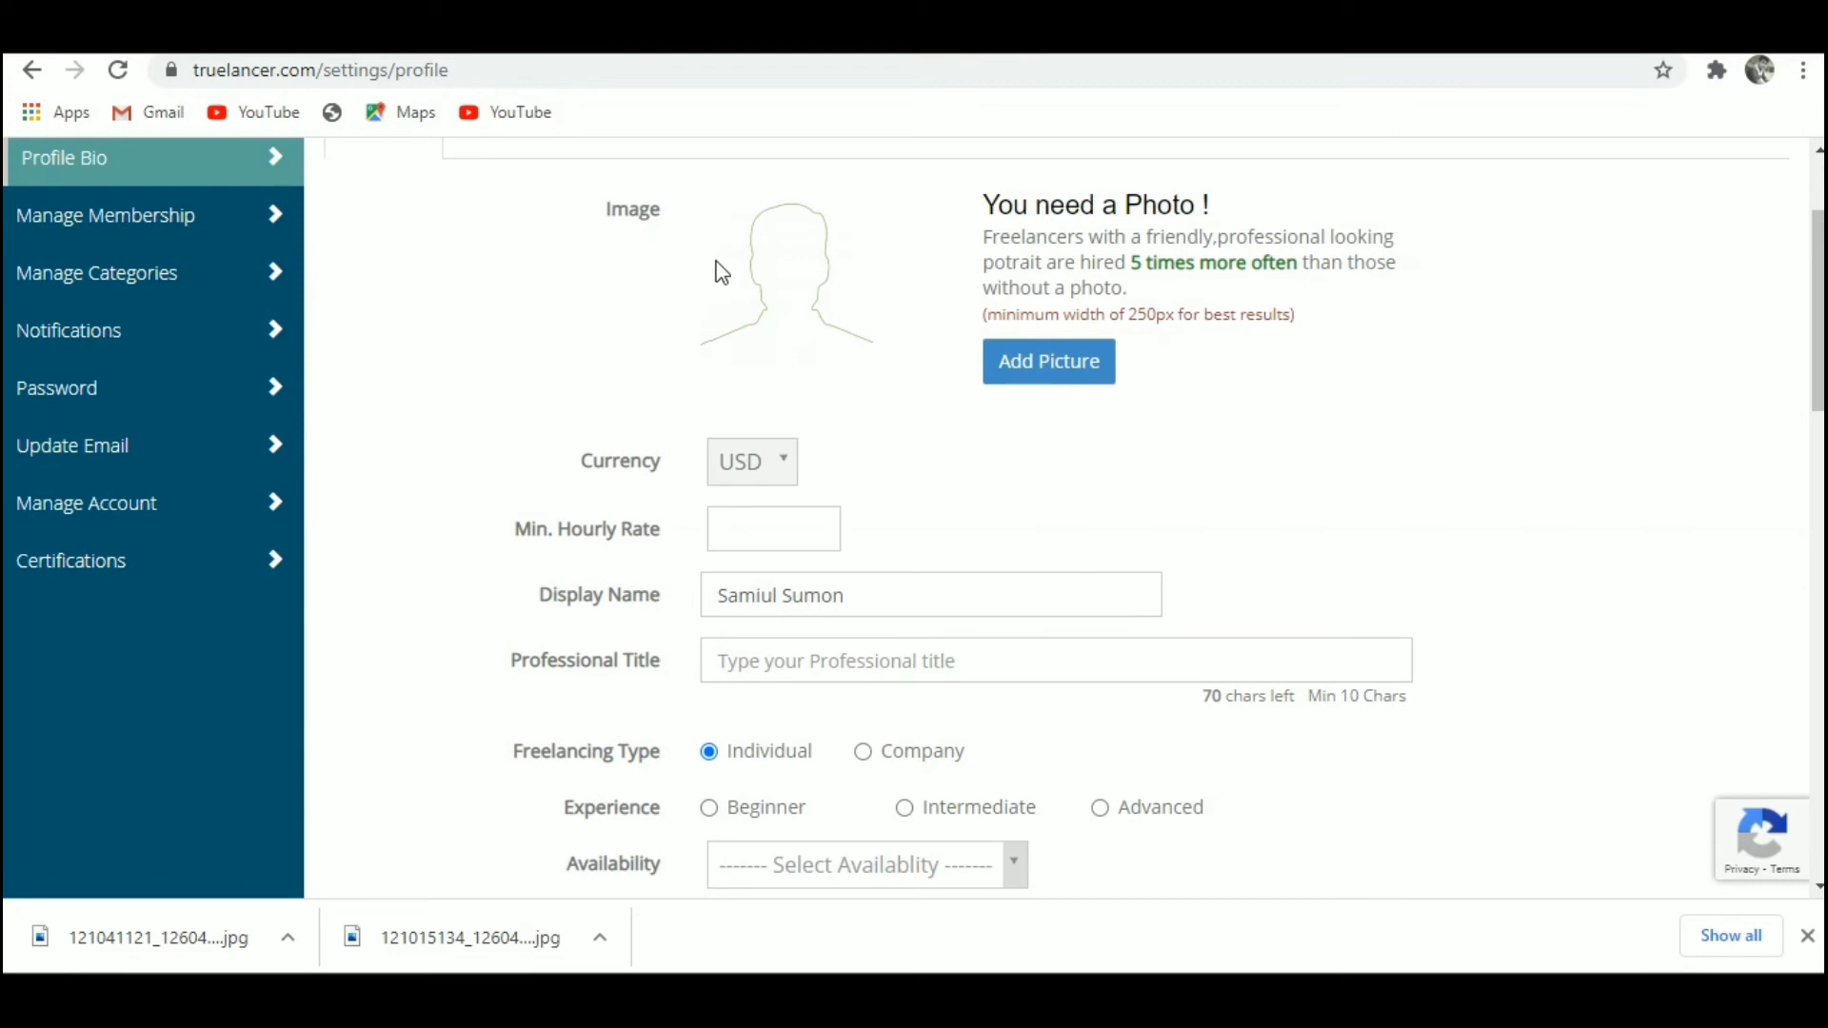
# Upload a profile photo and save the cropped image.
pyautogui.click(1061, 378)
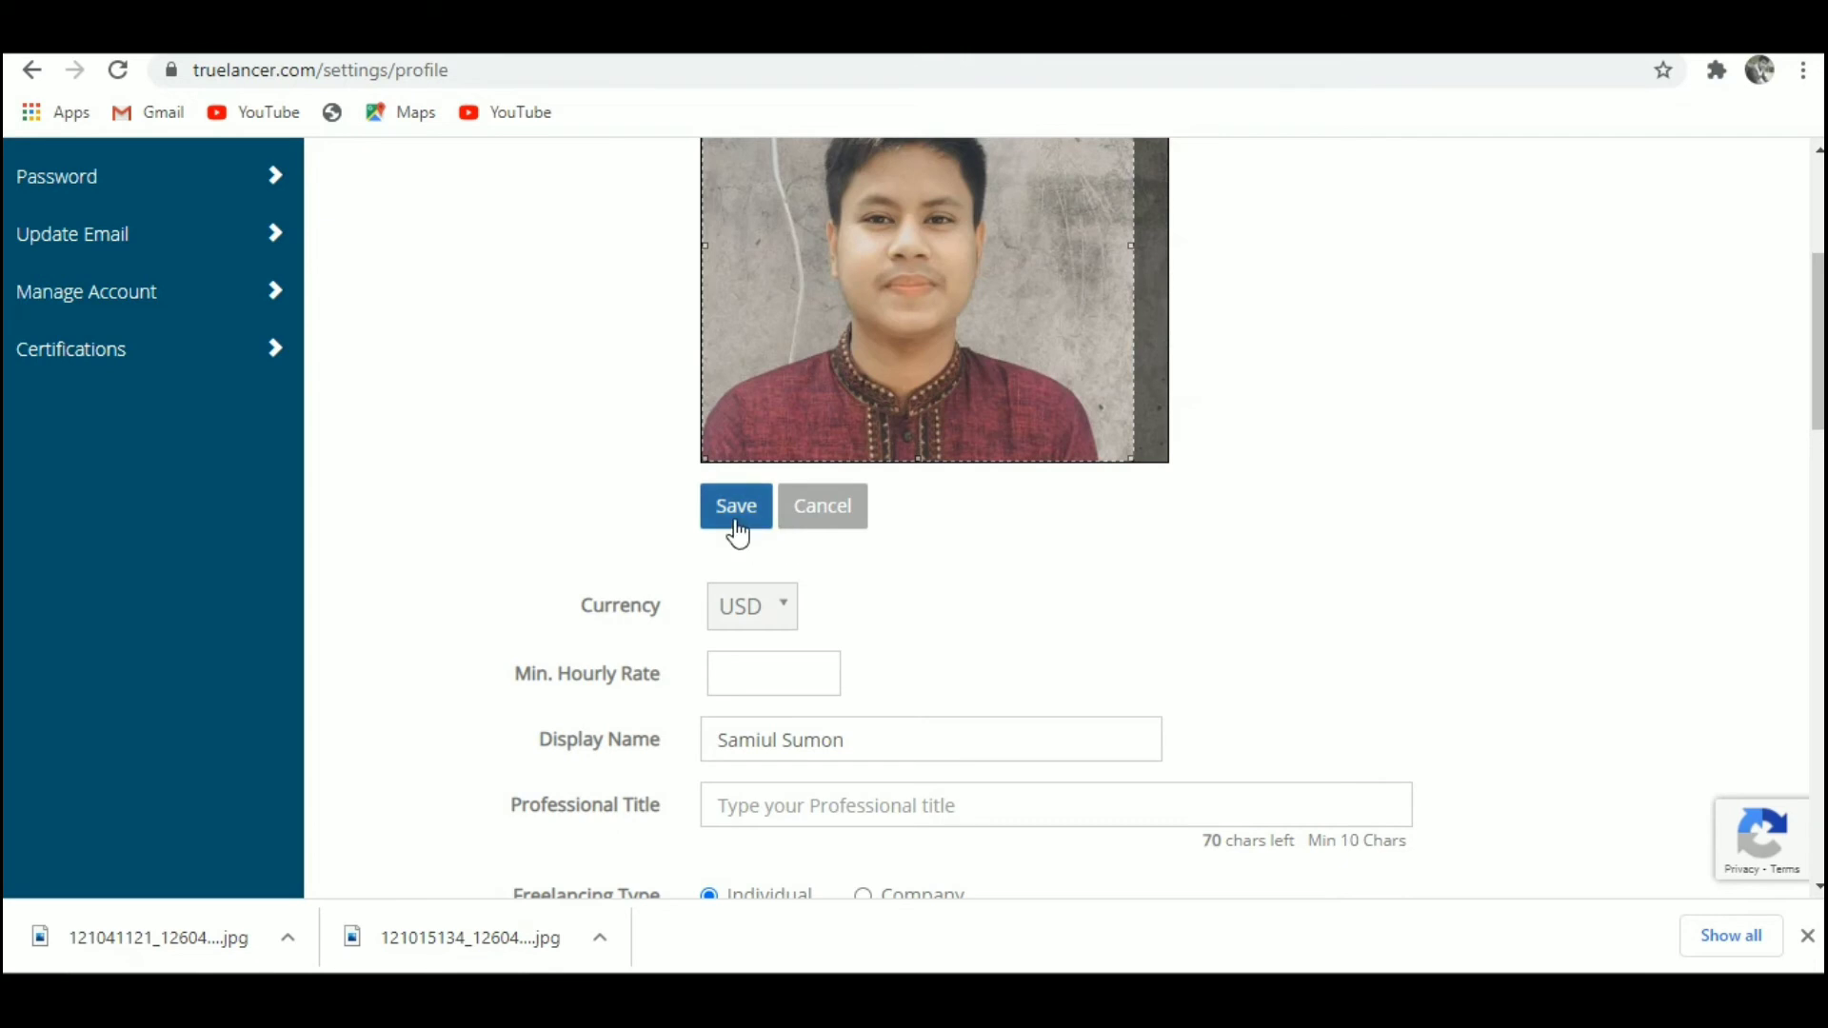
pyautogui.click(737, 514)
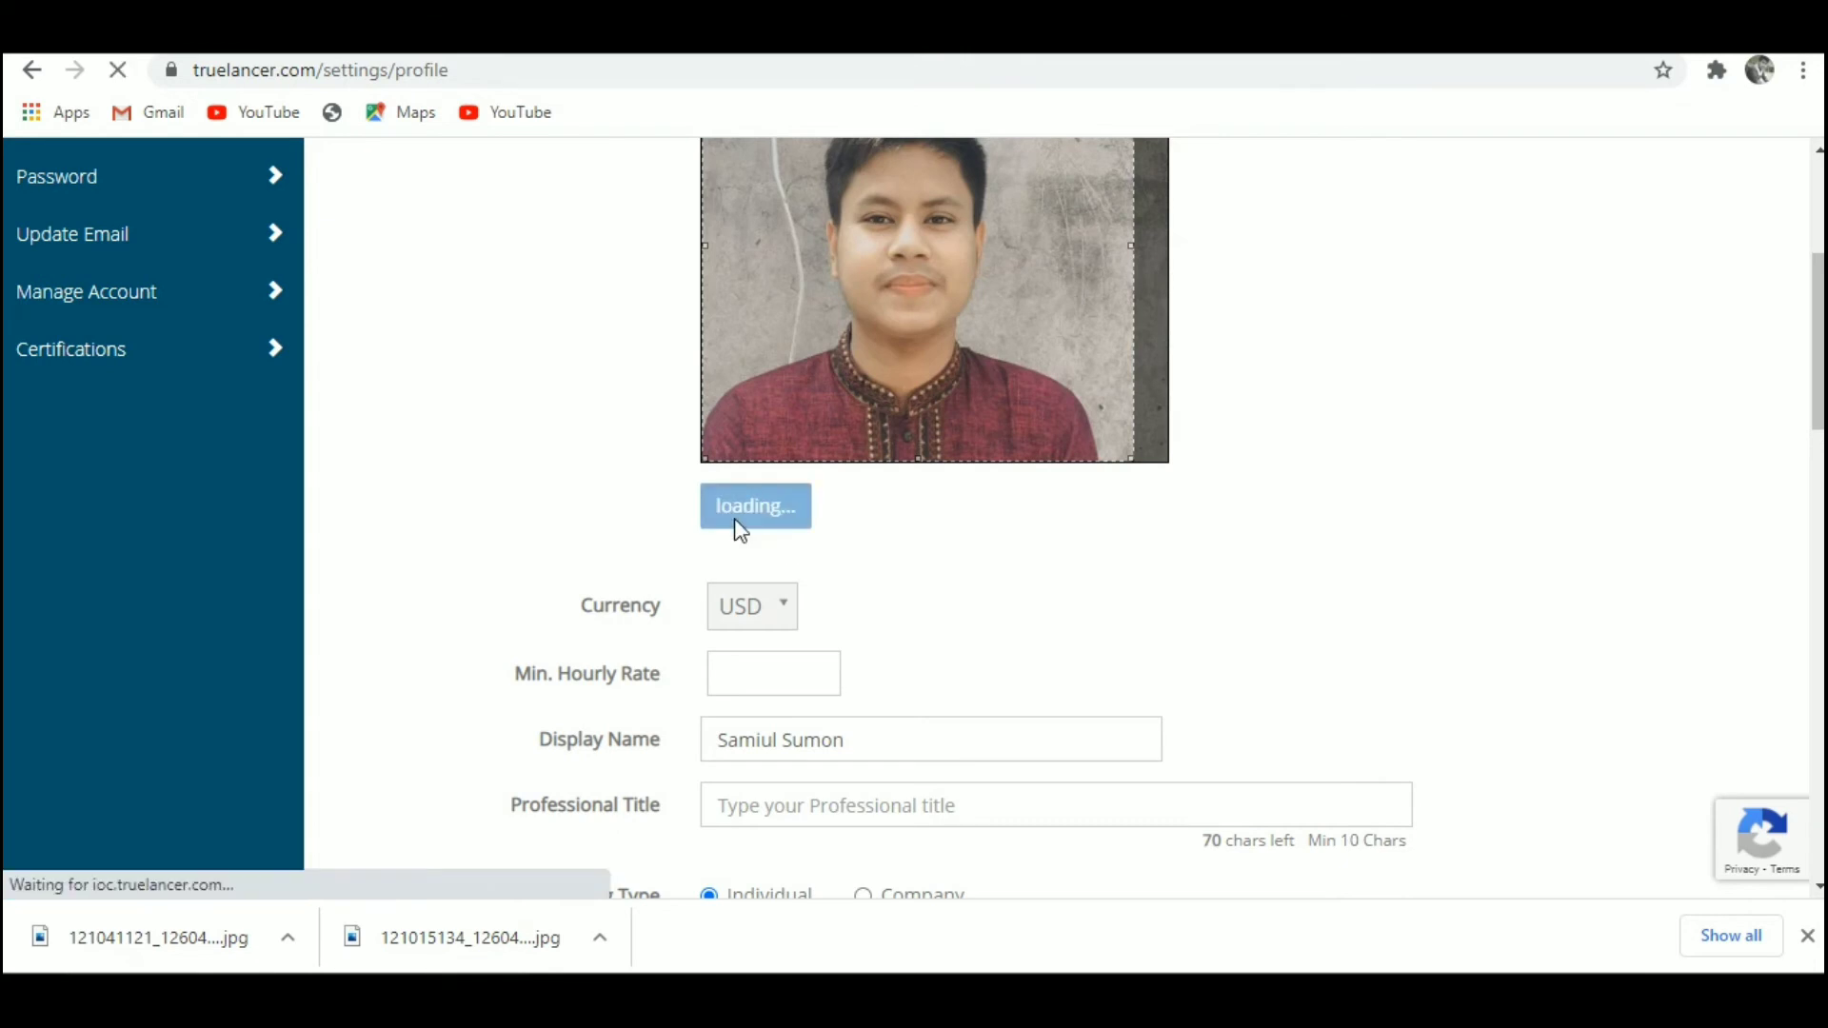
pyautogui.scroll(-3, 762, 647)
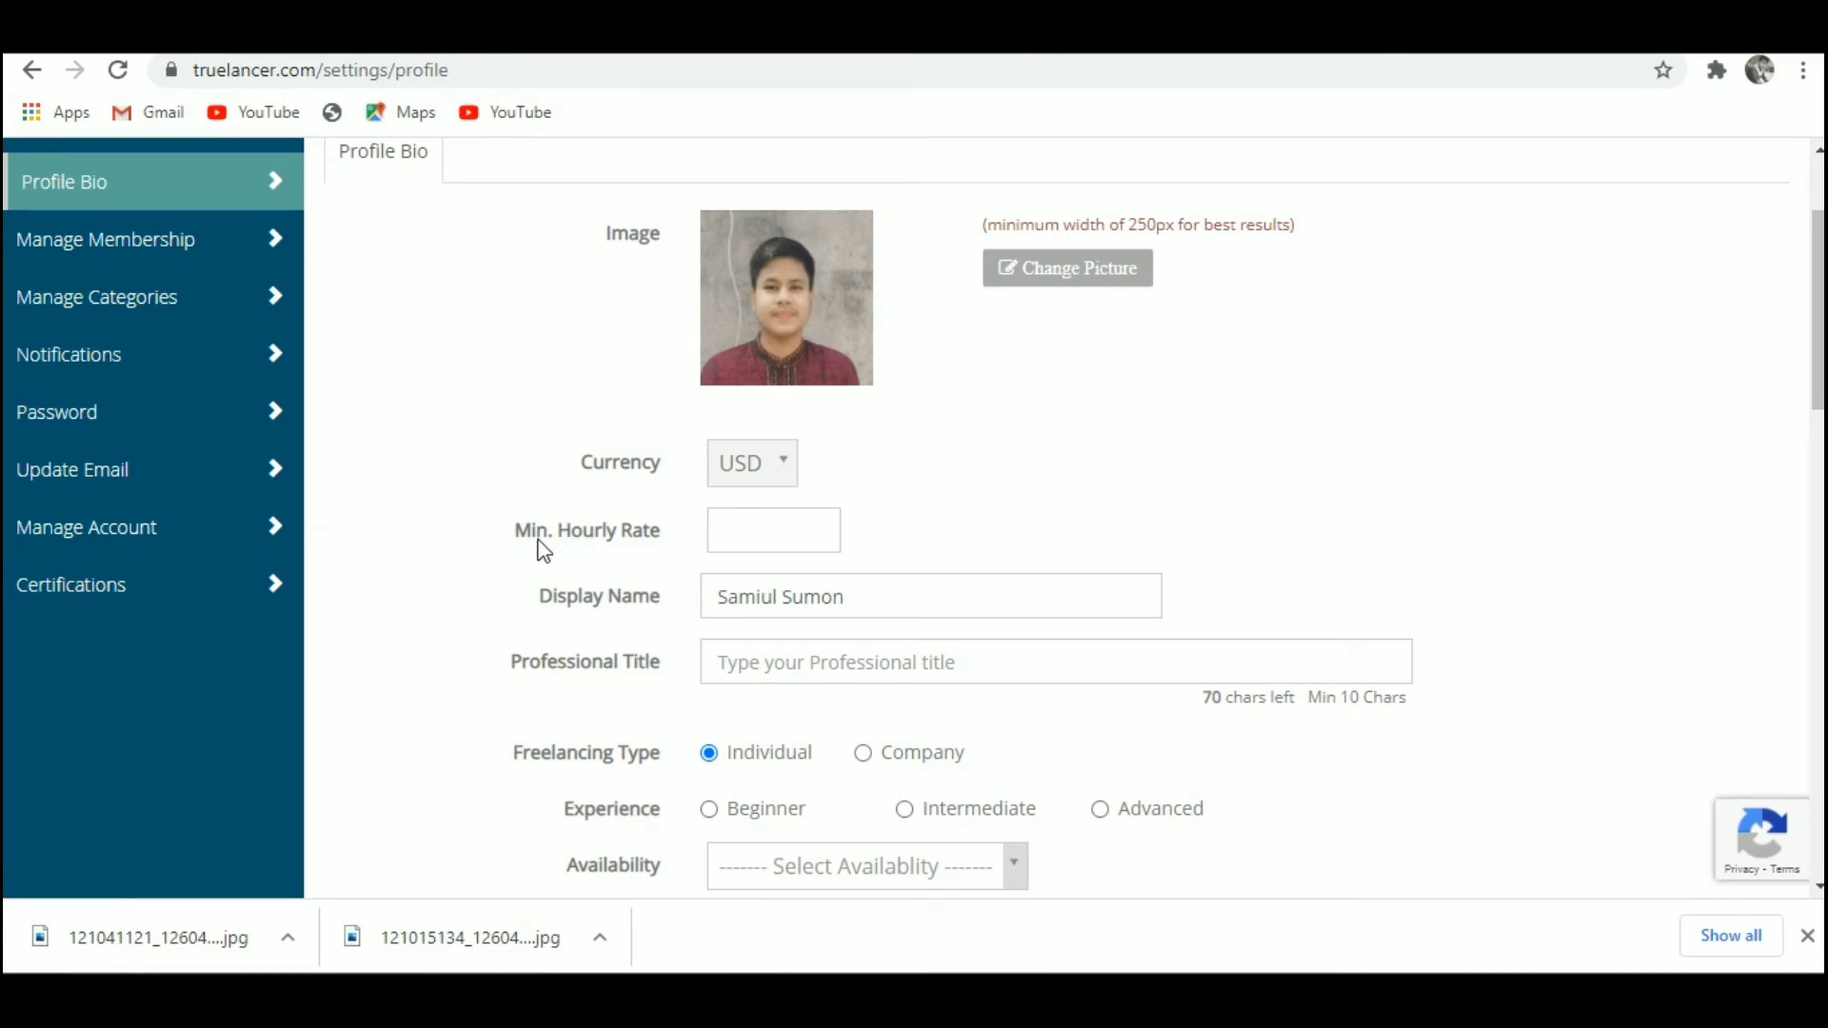
# Enter 3 as the minimum hourly rate using the touch keyboard.
pyautogui.click(749, 534)
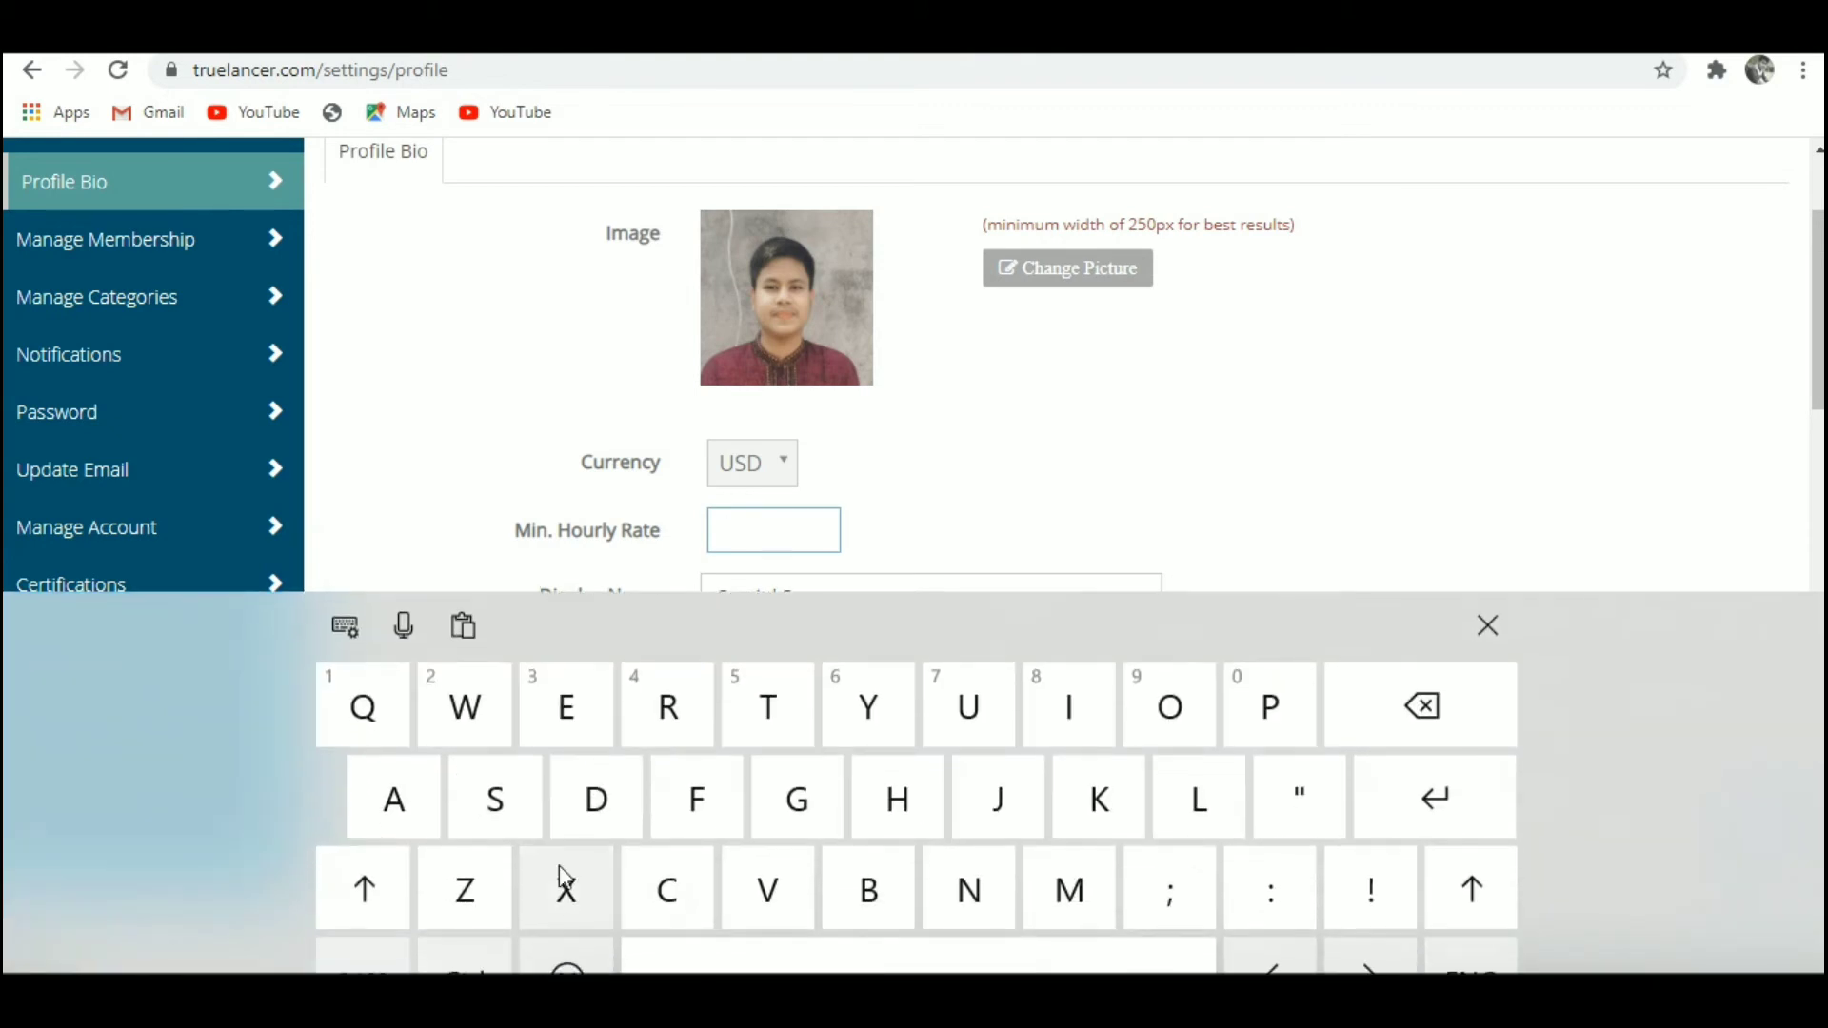
pyautogui.click(386, 964)
pyautogui.click(1317, 725)
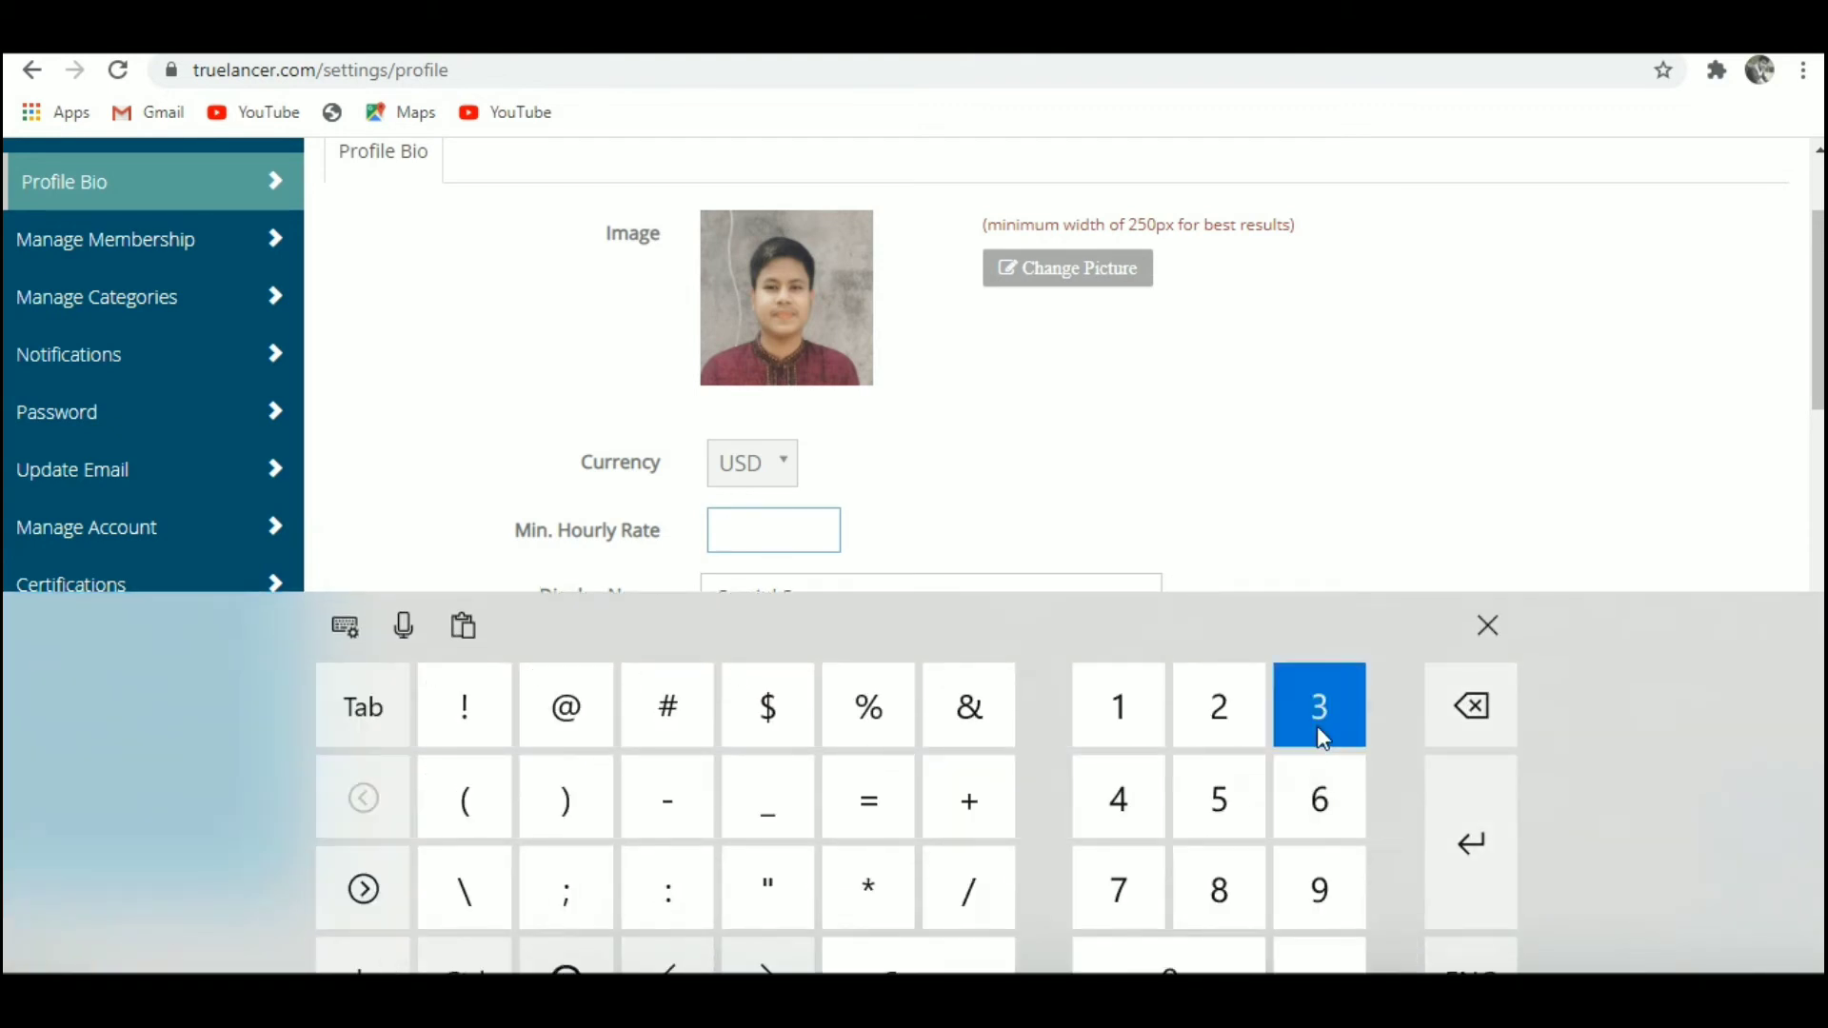
pyautogui.click(1487, 628)
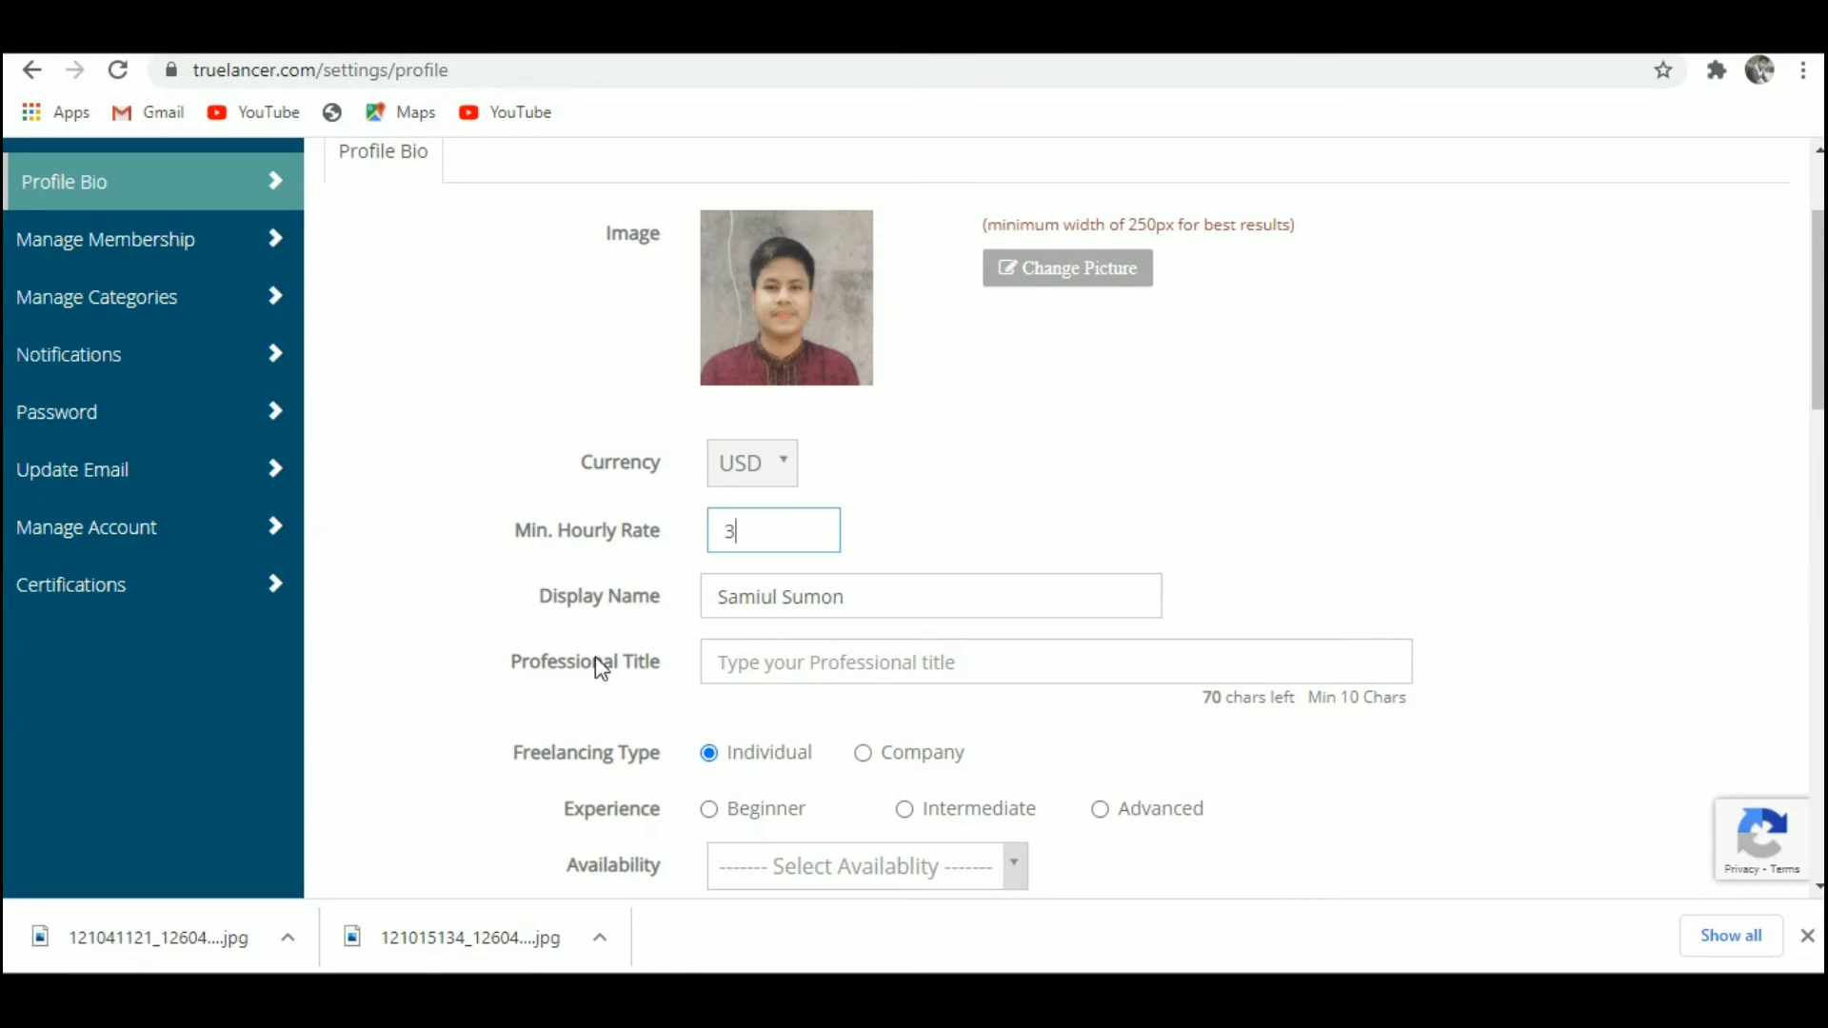
# Set the professional title to 'Data Entry specialist' and experience level to Beginner.
pyautogui.click(778, 657)
pyautogui.write('Data Entry specialist')
pyautogui.scroll(-1, 1500, 631)
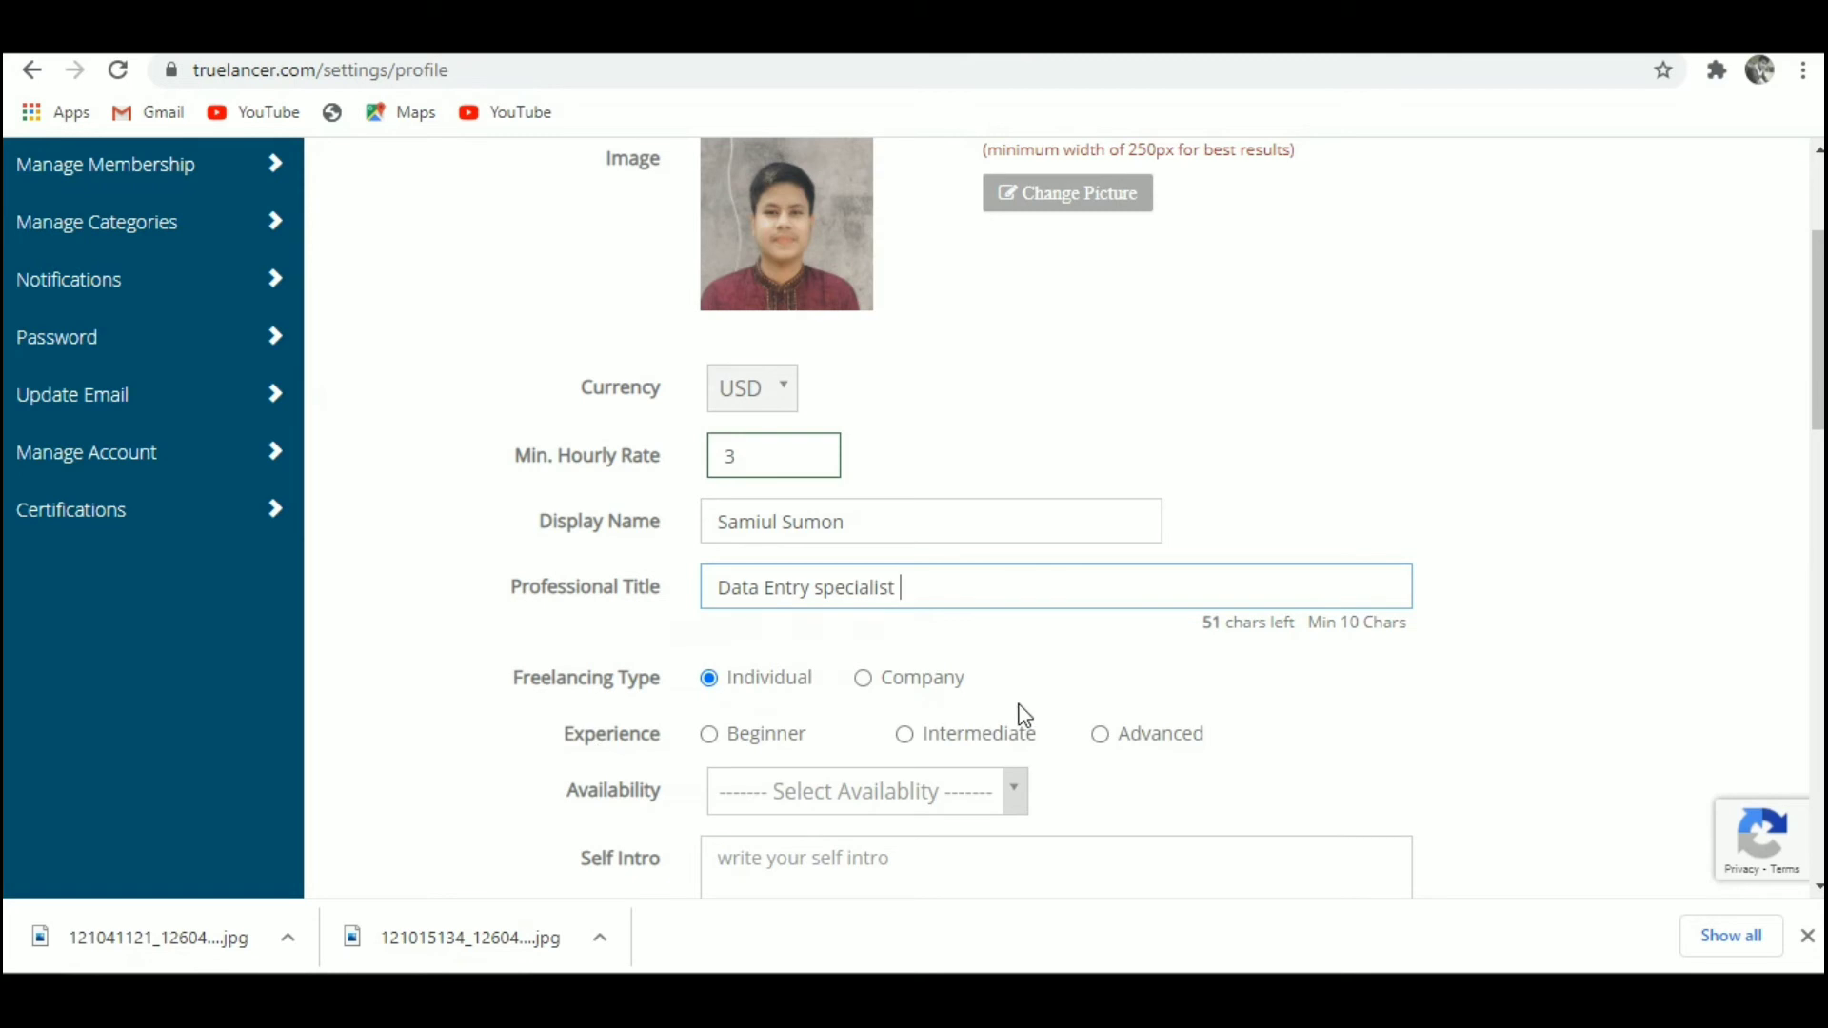
pyautogui.click(709, 735)
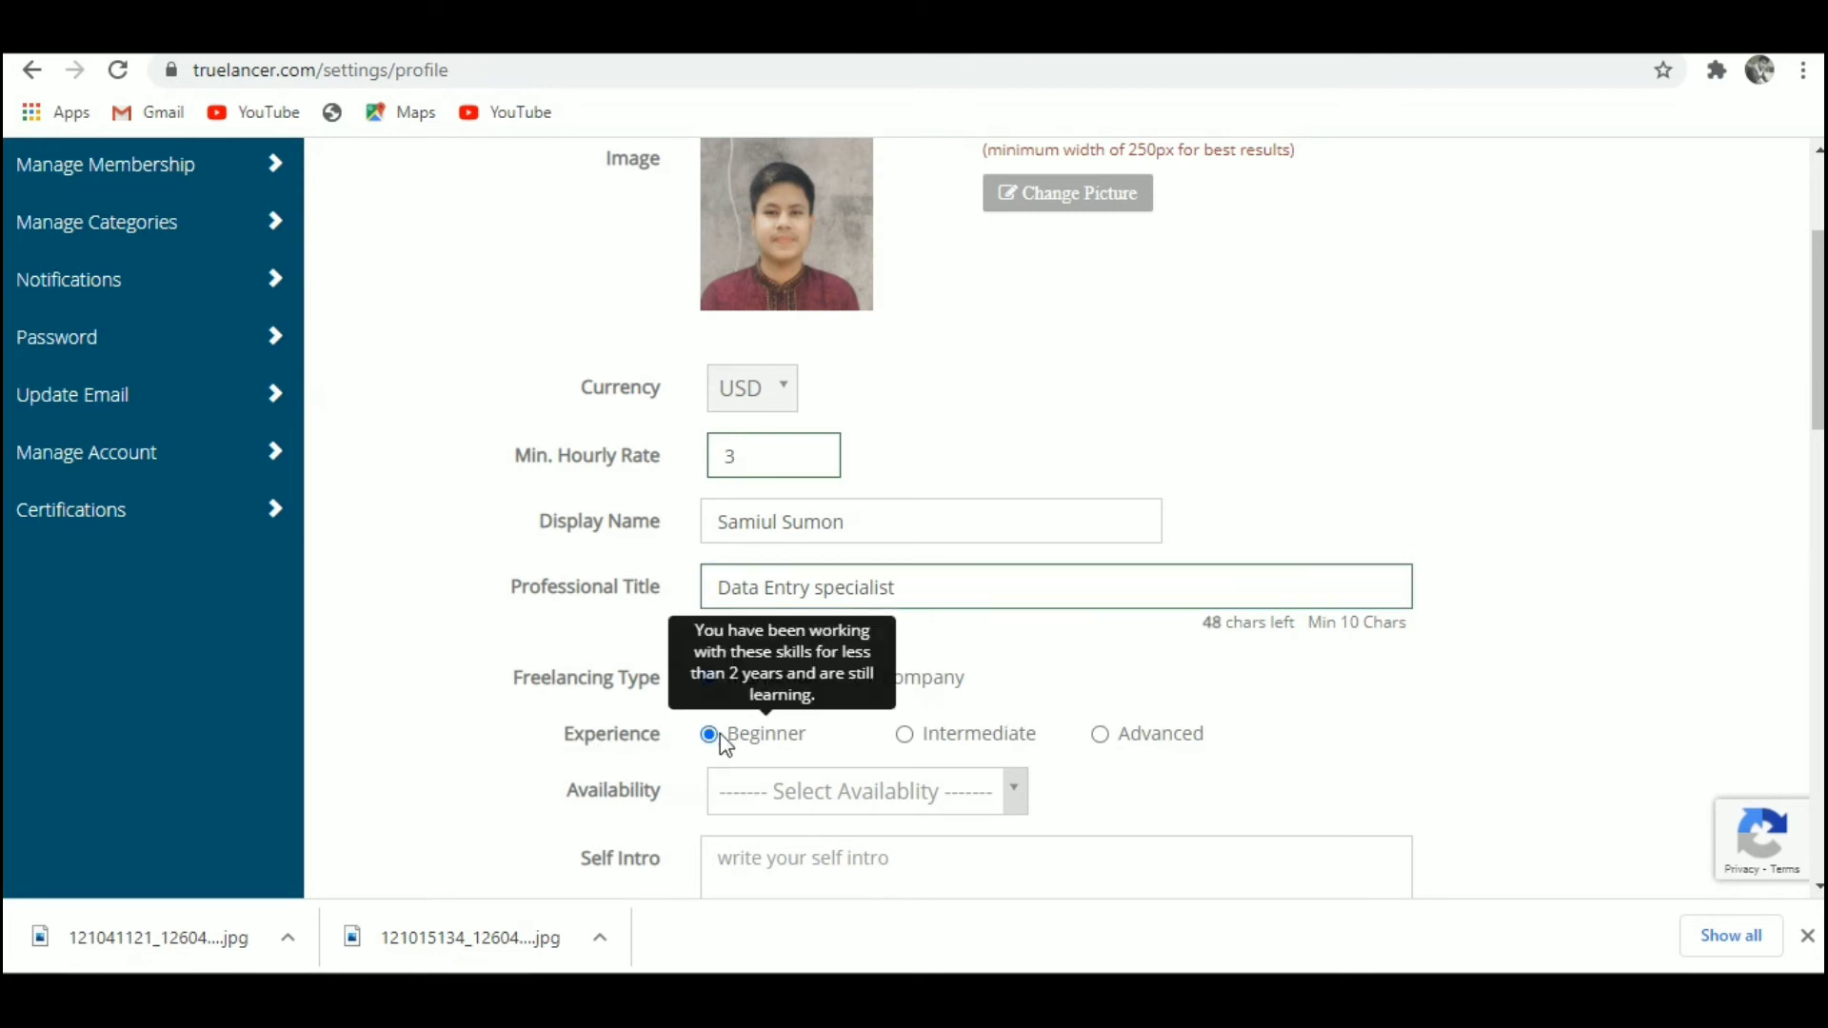
pyautogui.scroll(-3, 979, 727)
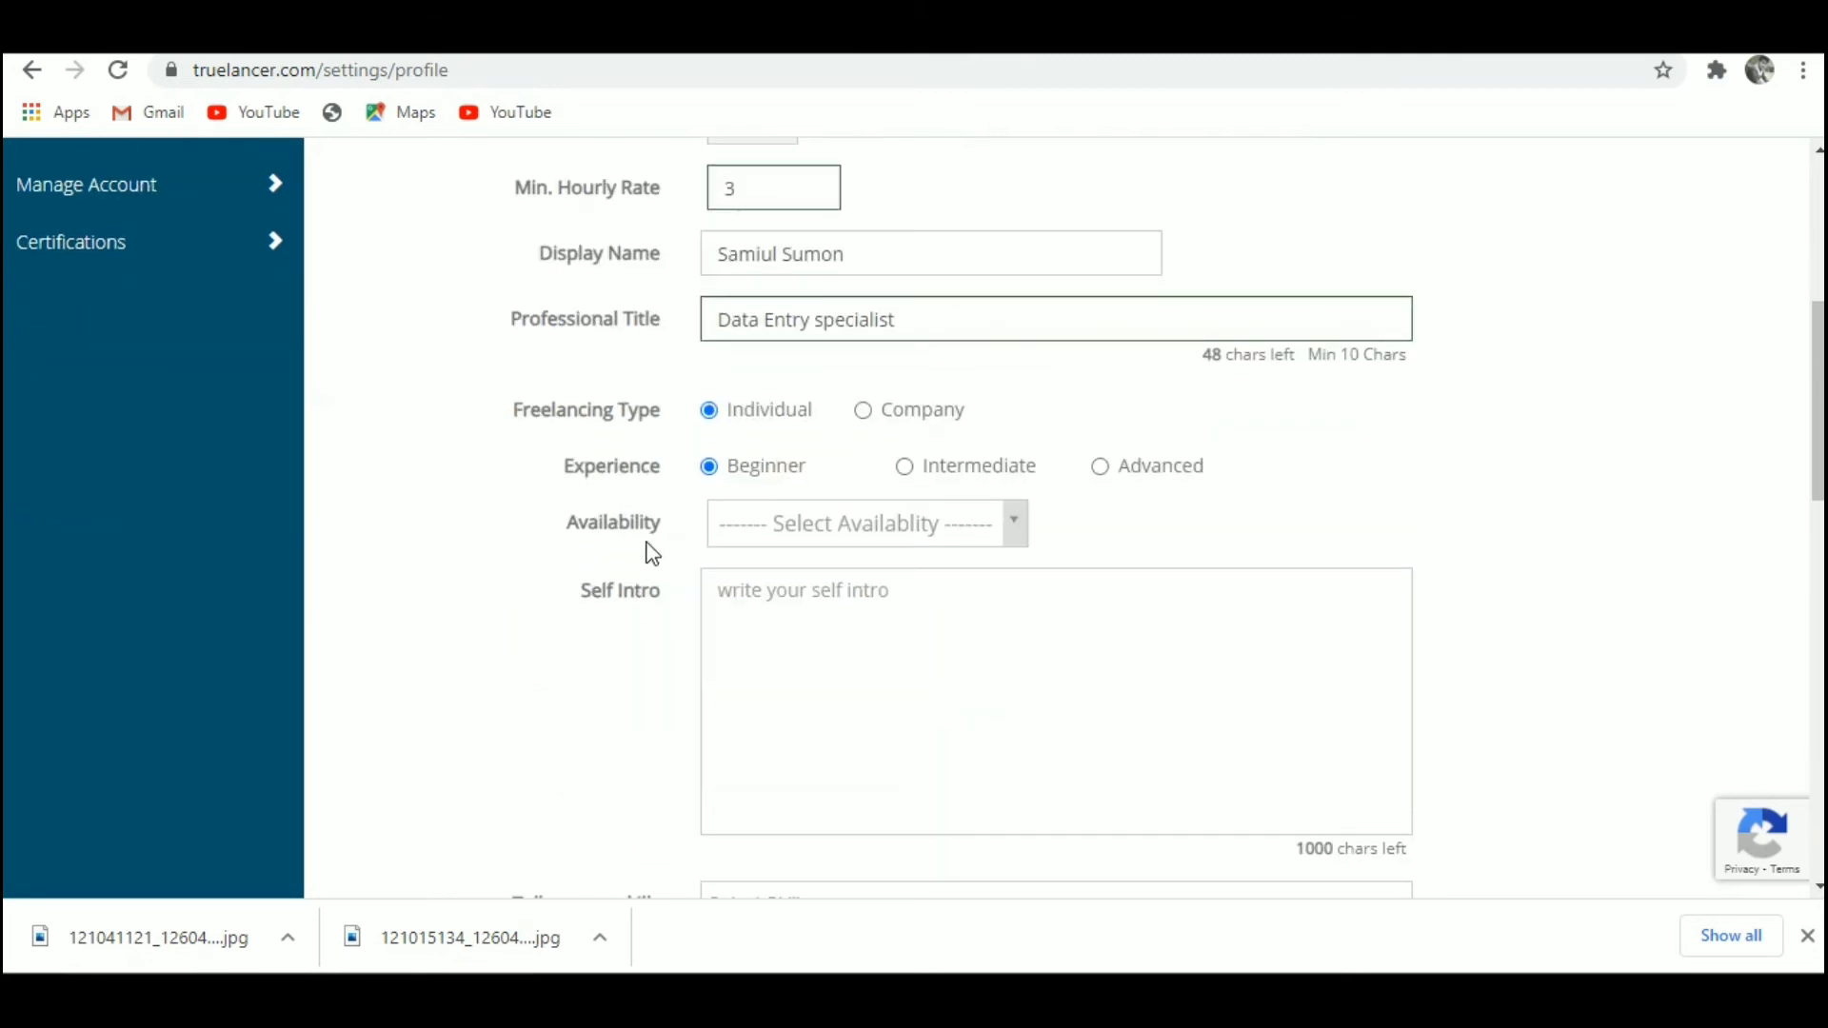
# Set availability to 'Part-time : 10-30 hrs/week'.
pyautogui.click(1014, 539)
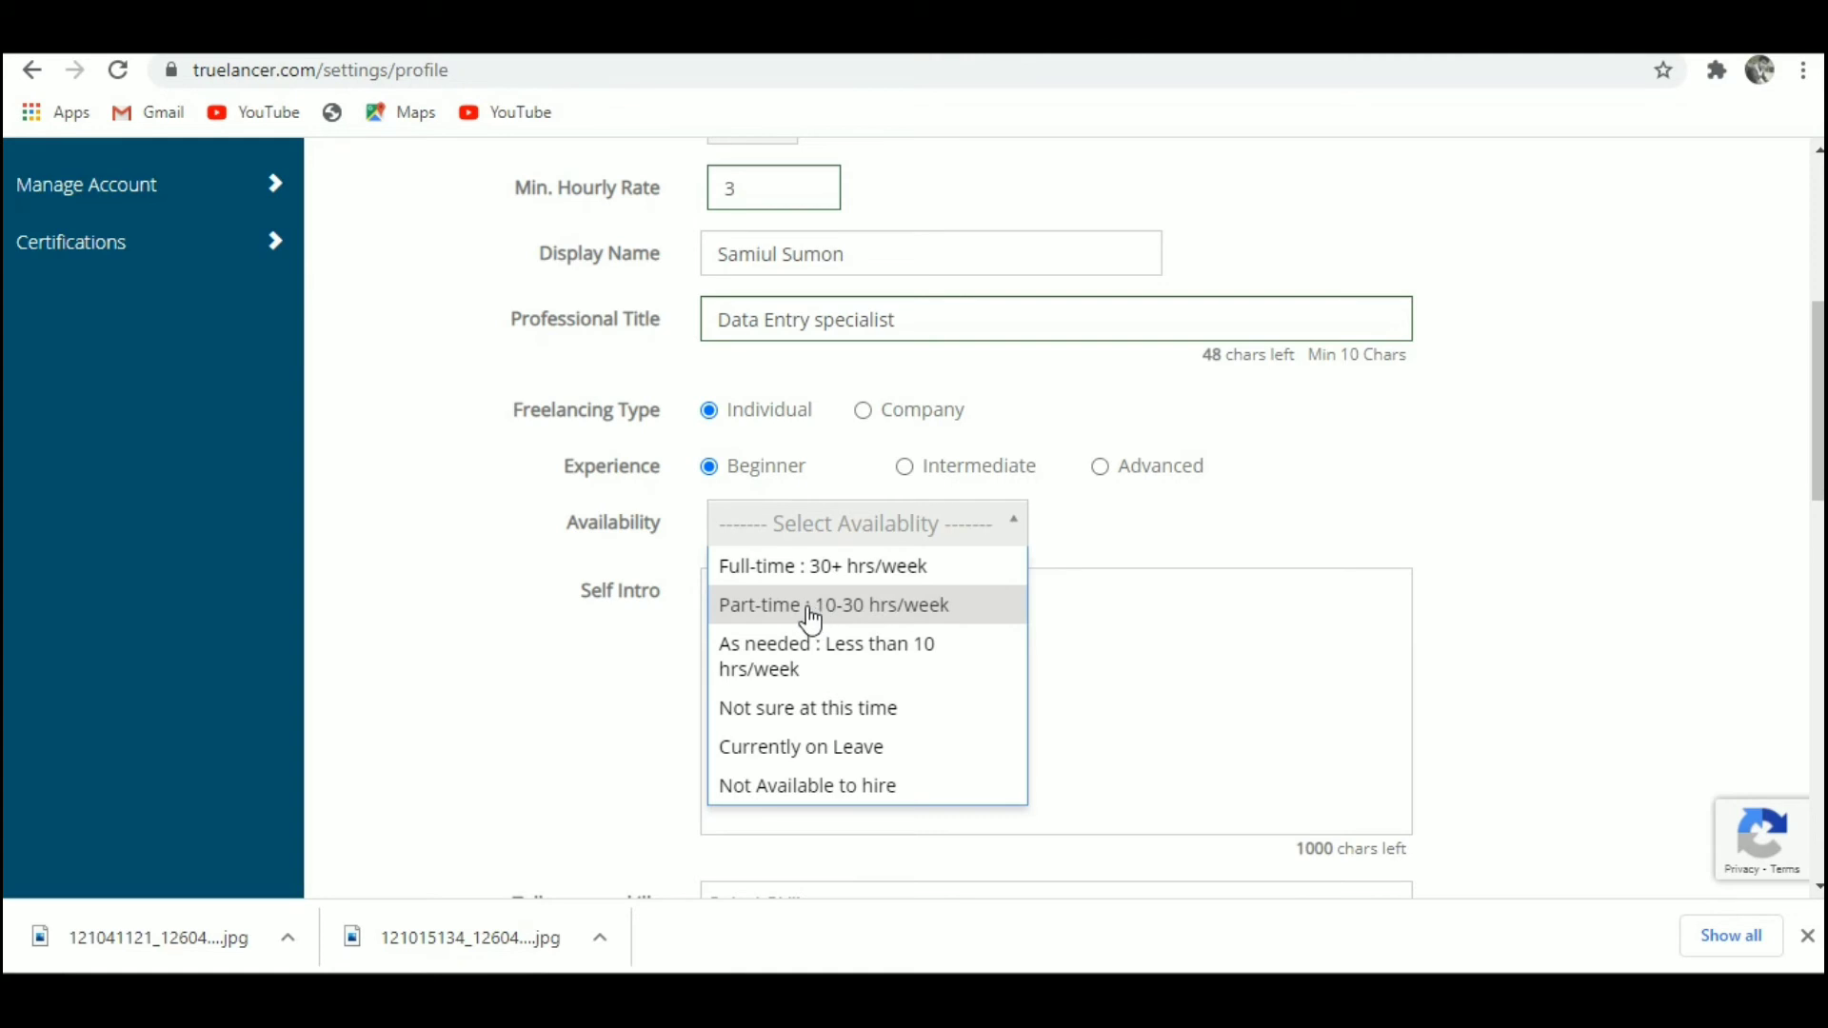
pyautogui.click(810, 616)
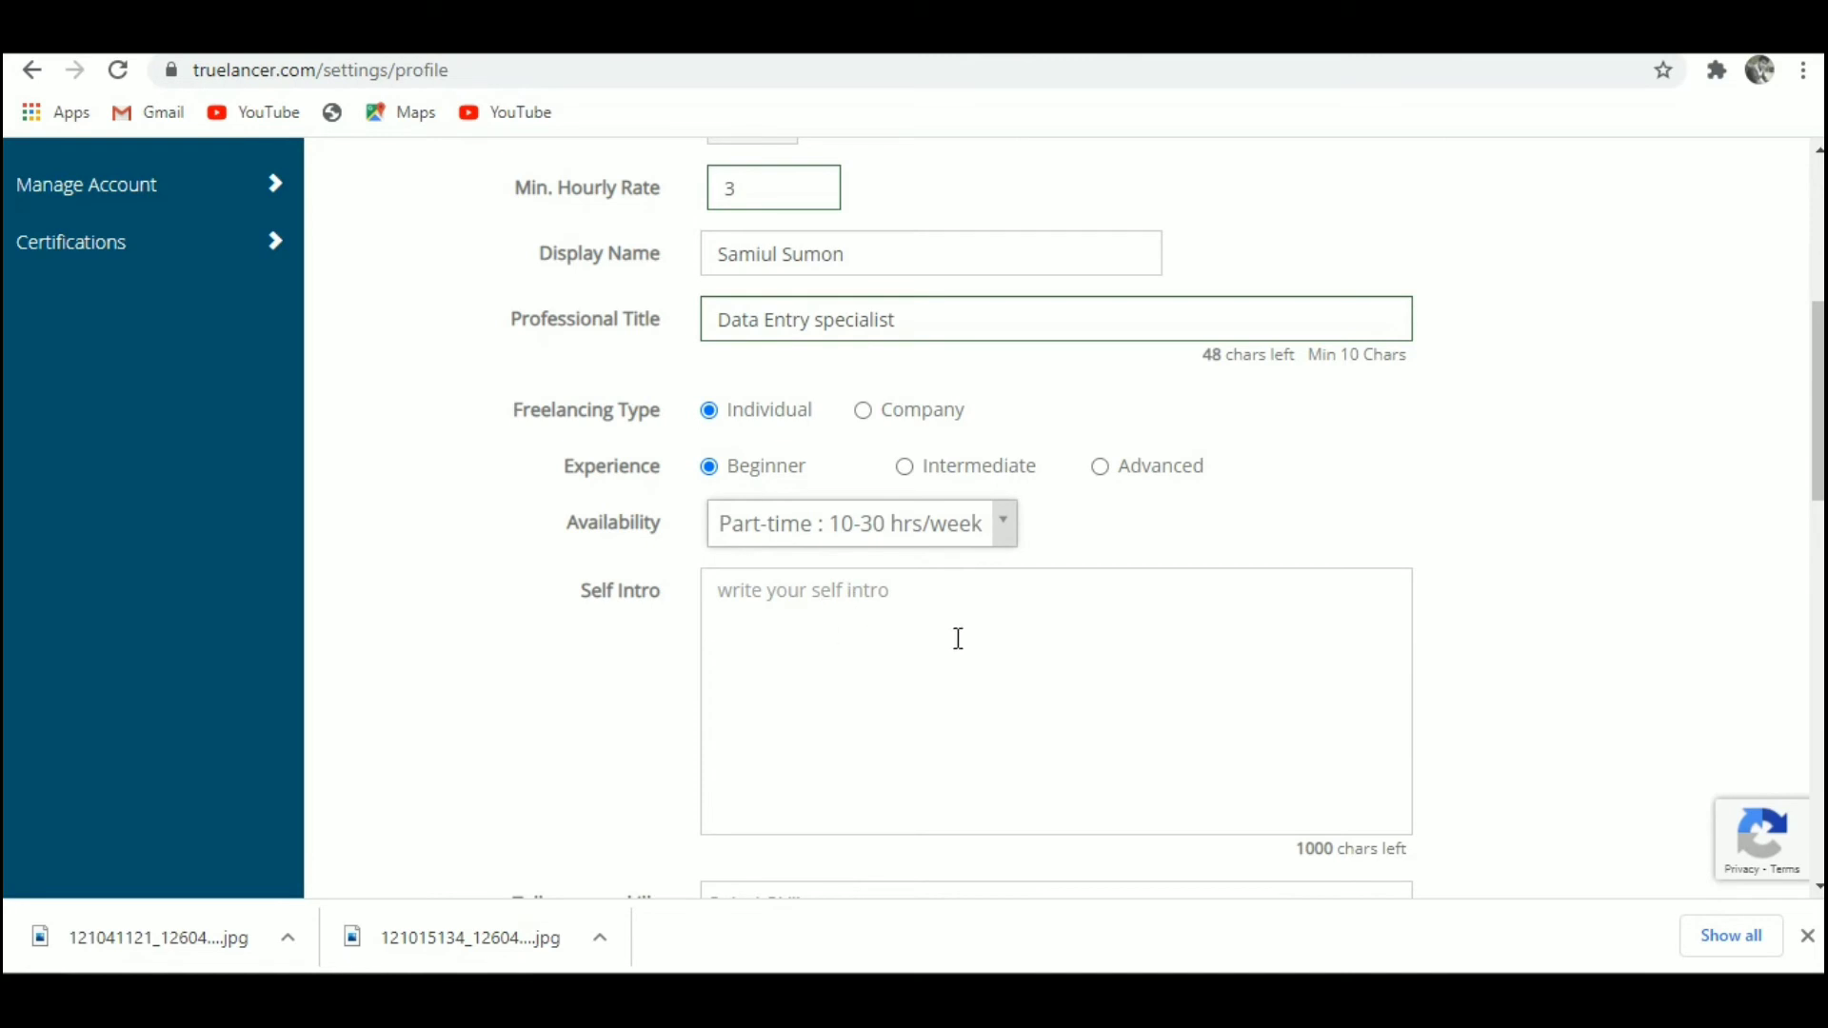
pyautogui.scroll(-1, 958, 638)
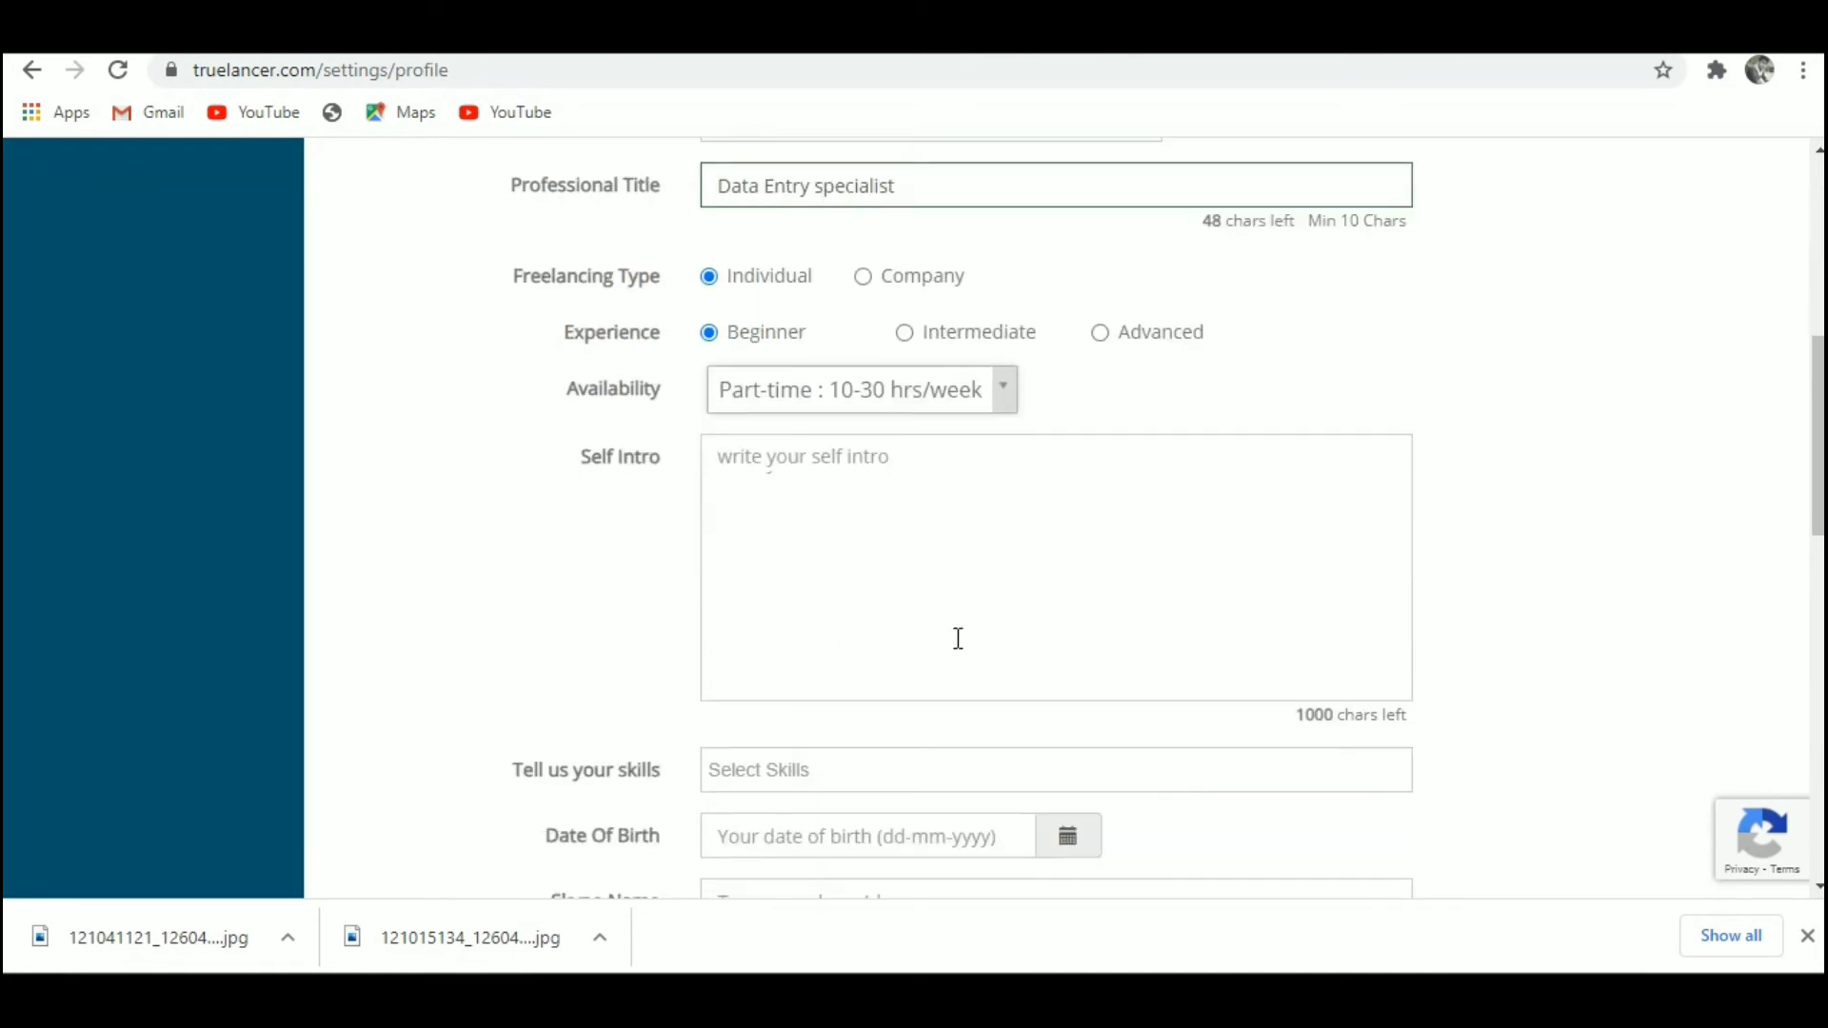
# Paste the prepared data entry experience paragraph into the Self Intro box.
pyautogui.click(844, 473)
pyautogui.write('Hi I am samiul sumon I am a Data Entry specialist and web research and I am working in this field for the last 3 years.I work professionally and I always complete my job in time.')
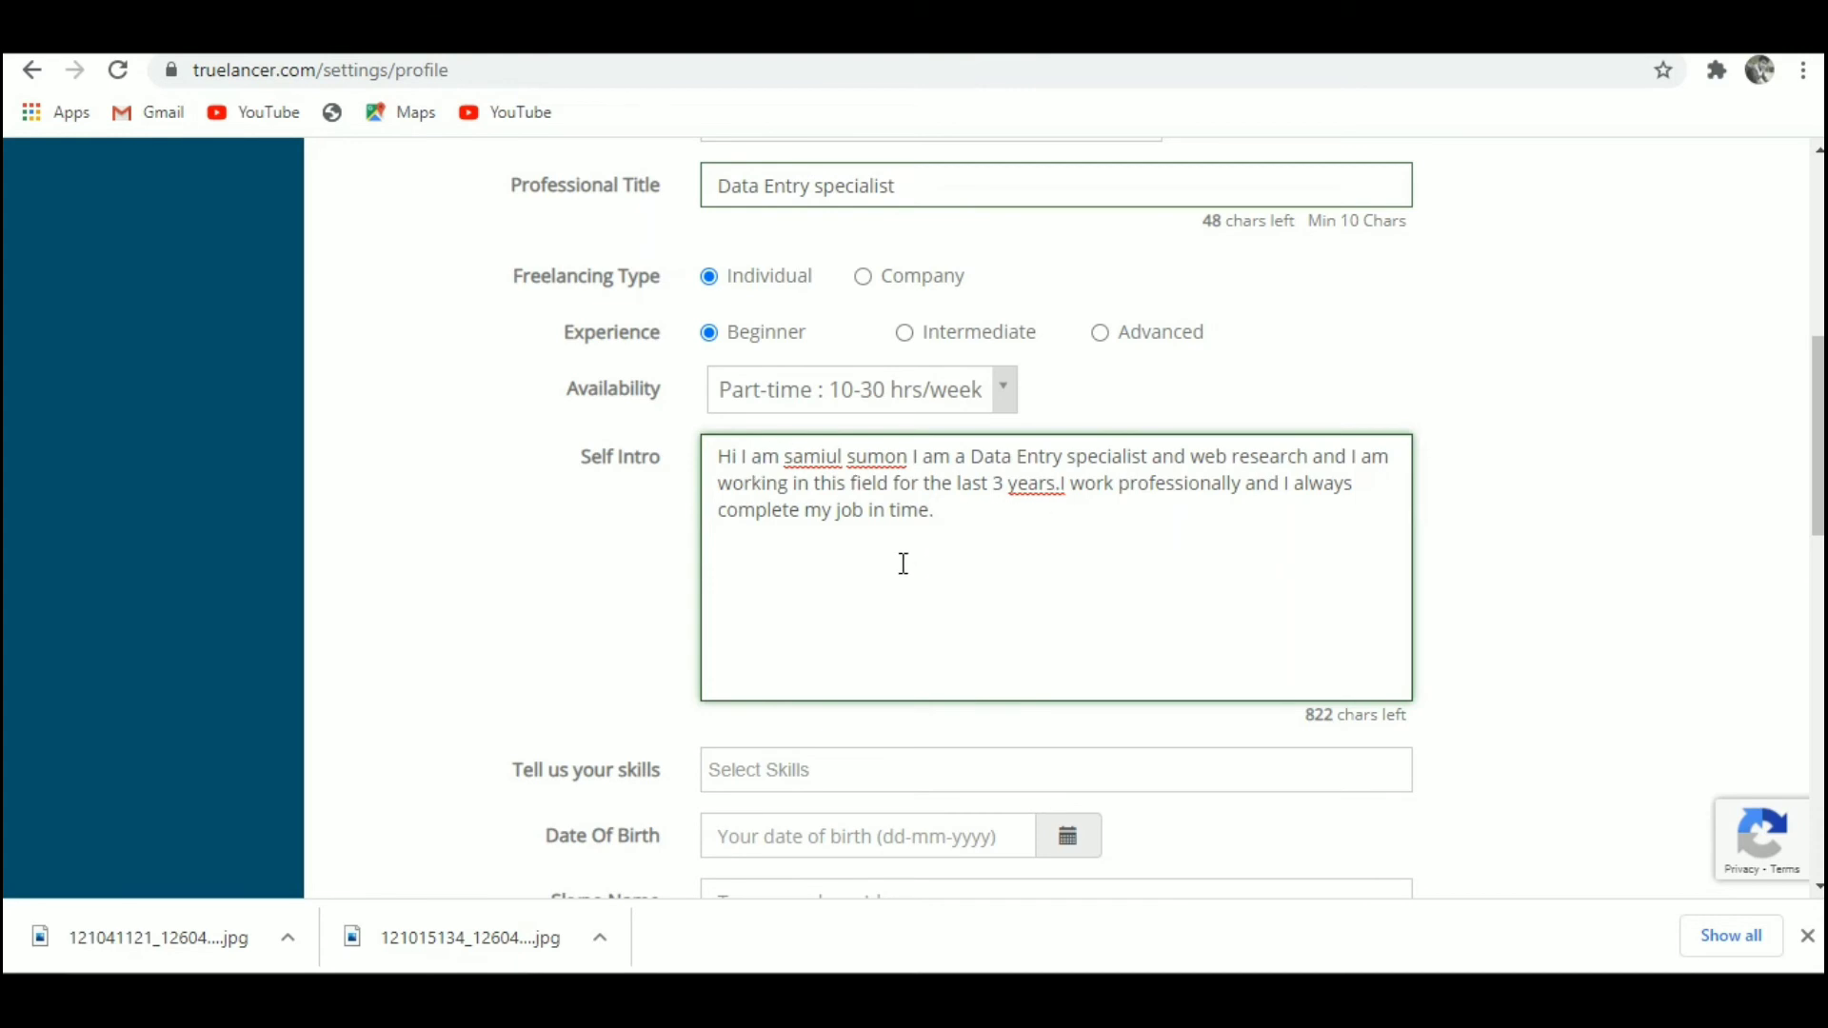
pyautogui.scroll(-3, 965, 600)
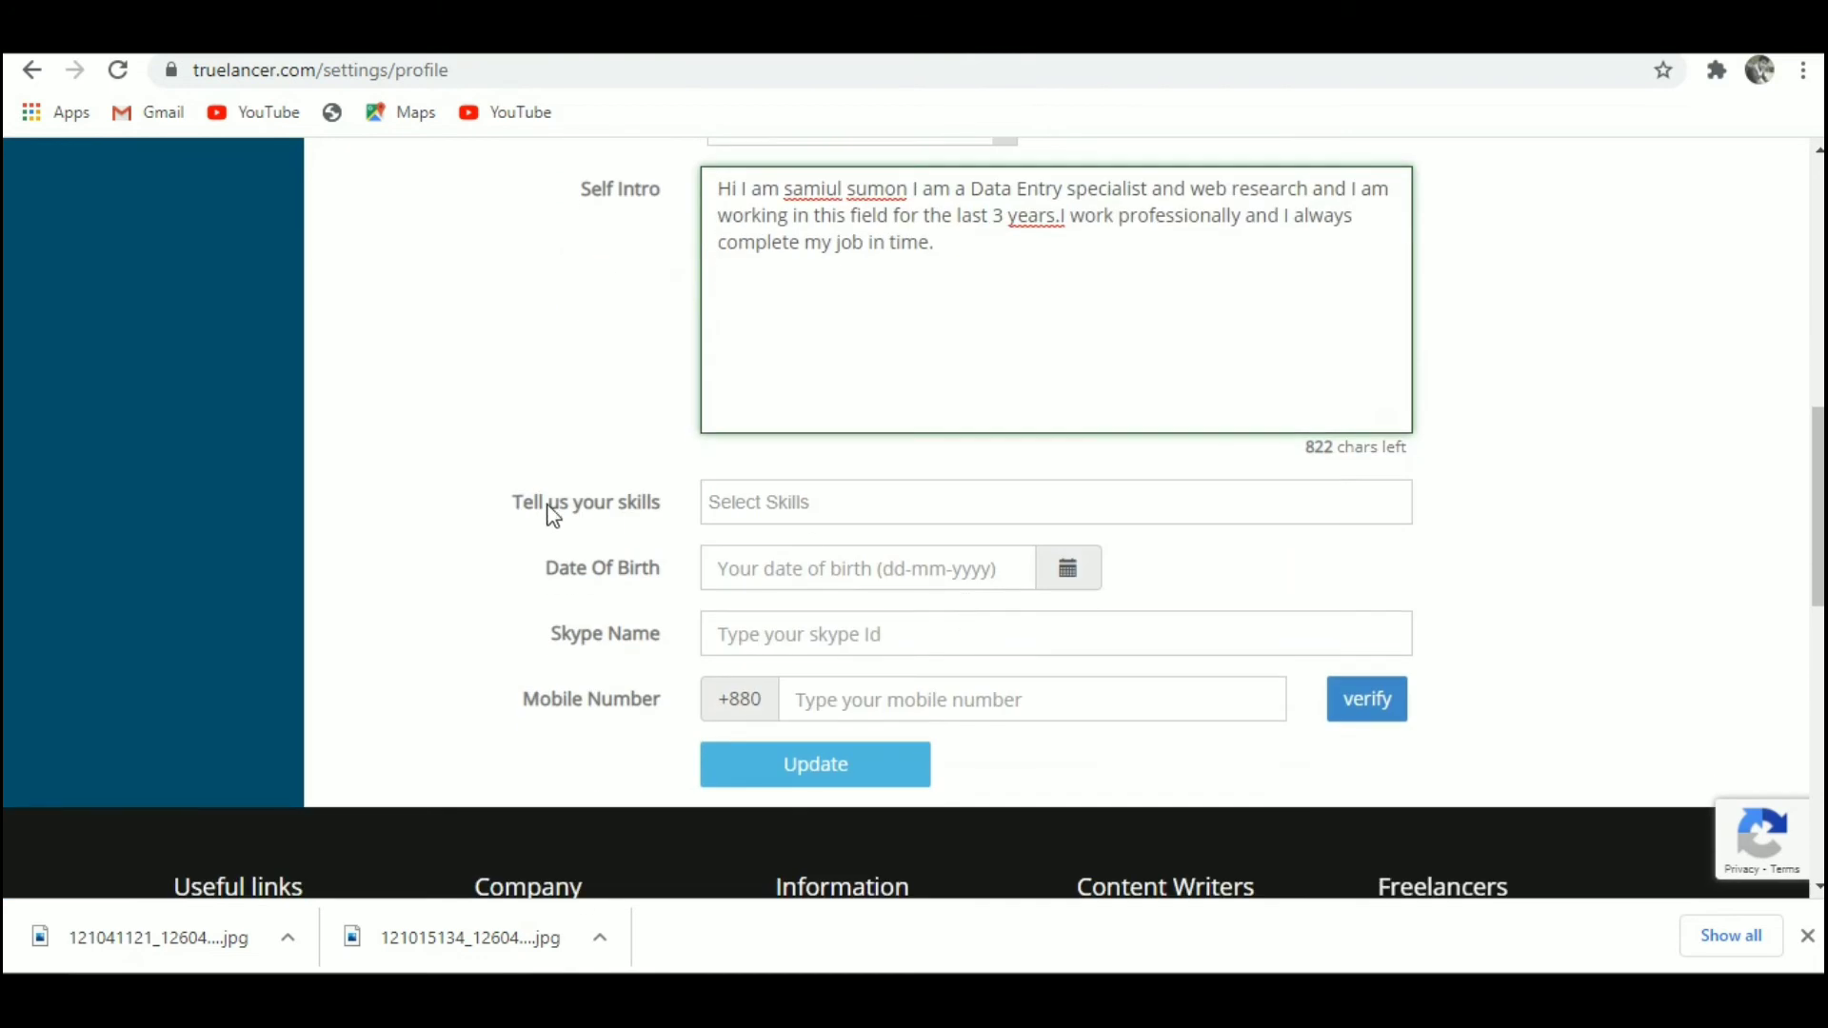
# Add YouTube and Virtual Assistant as skills from the skills dropdown list.
pyautogui.click(783, 504)
pyautogui.click(785, 508)
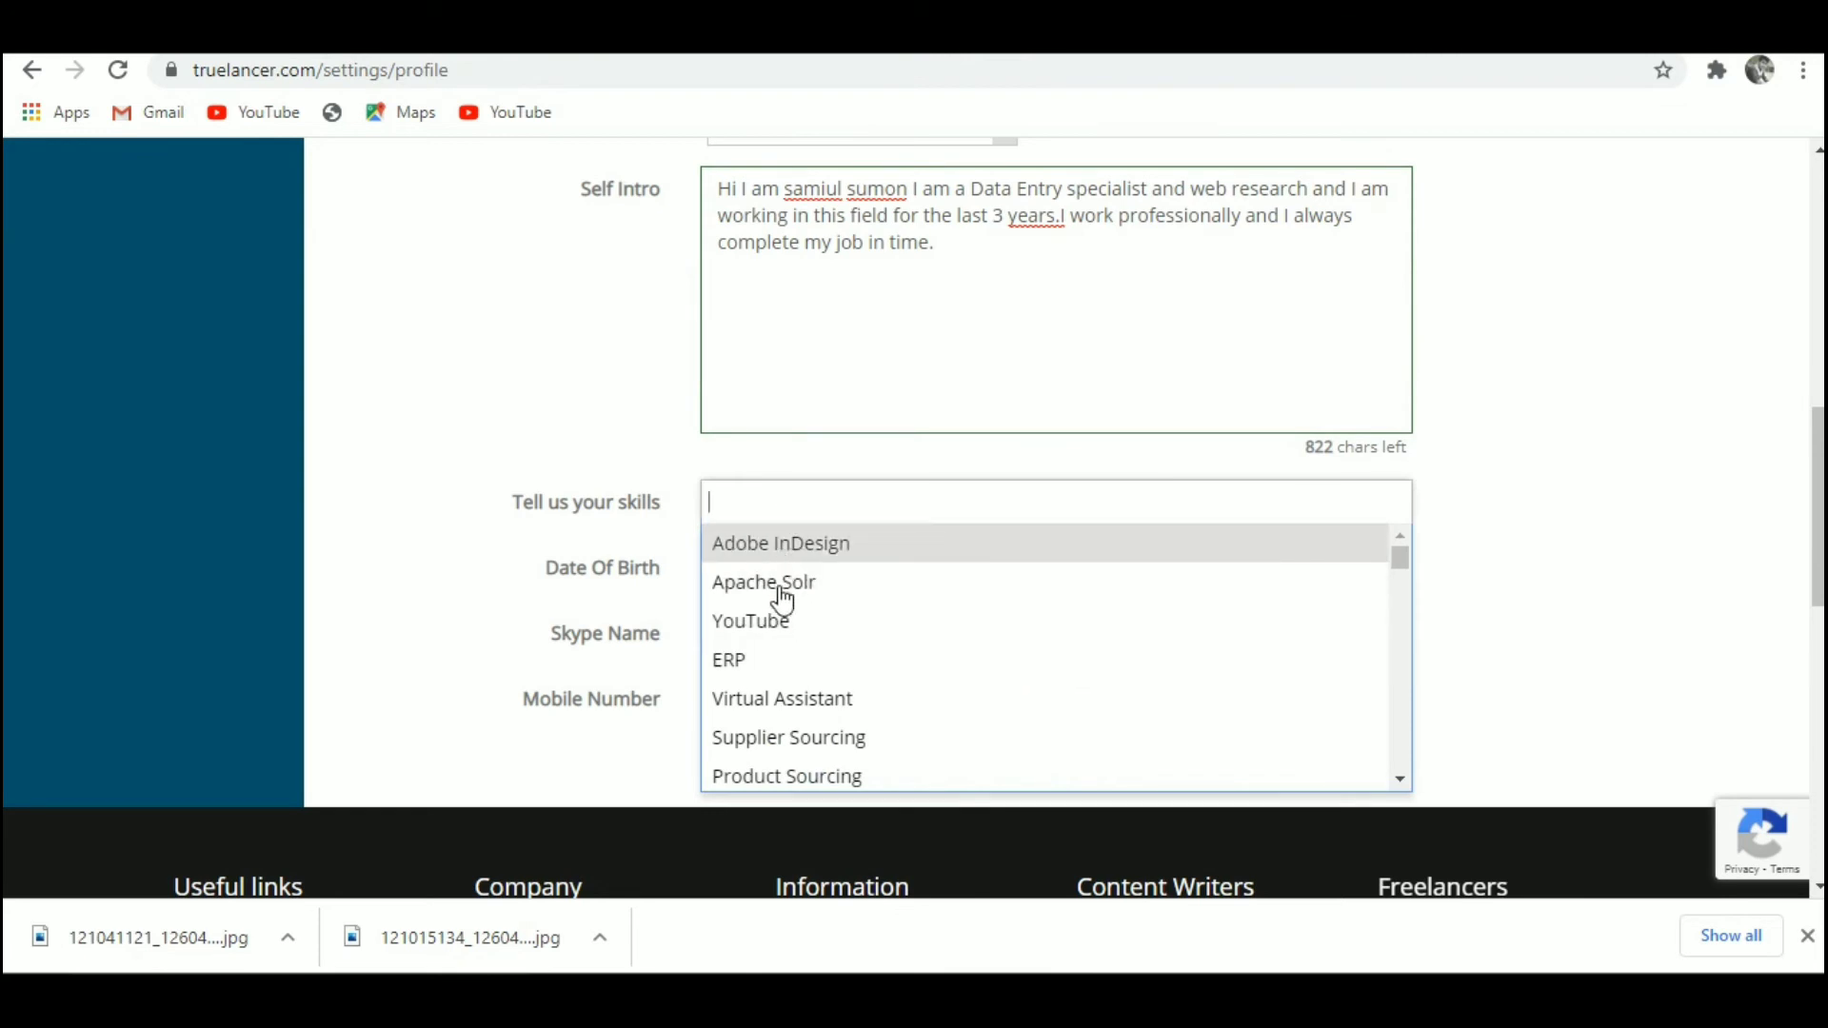
pyautogui.scroll(-3, 800, 681)
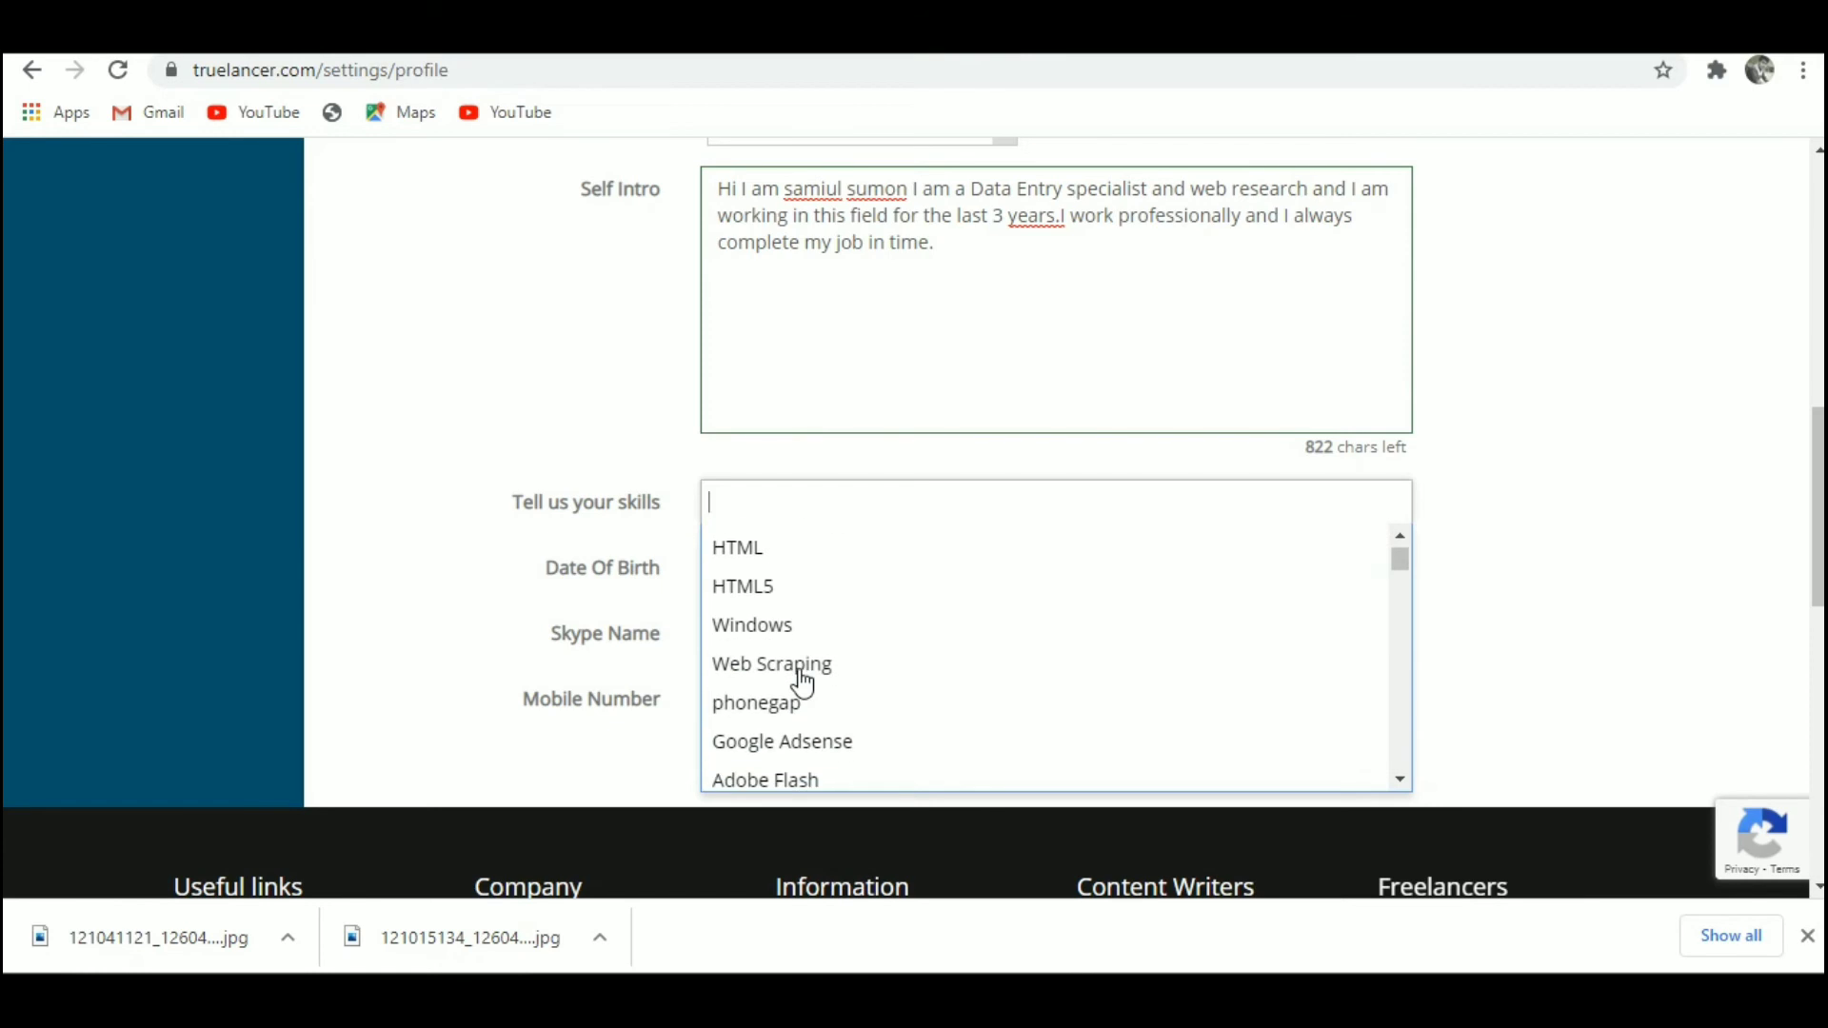
pyautogui.scroll(3, 802, 684)
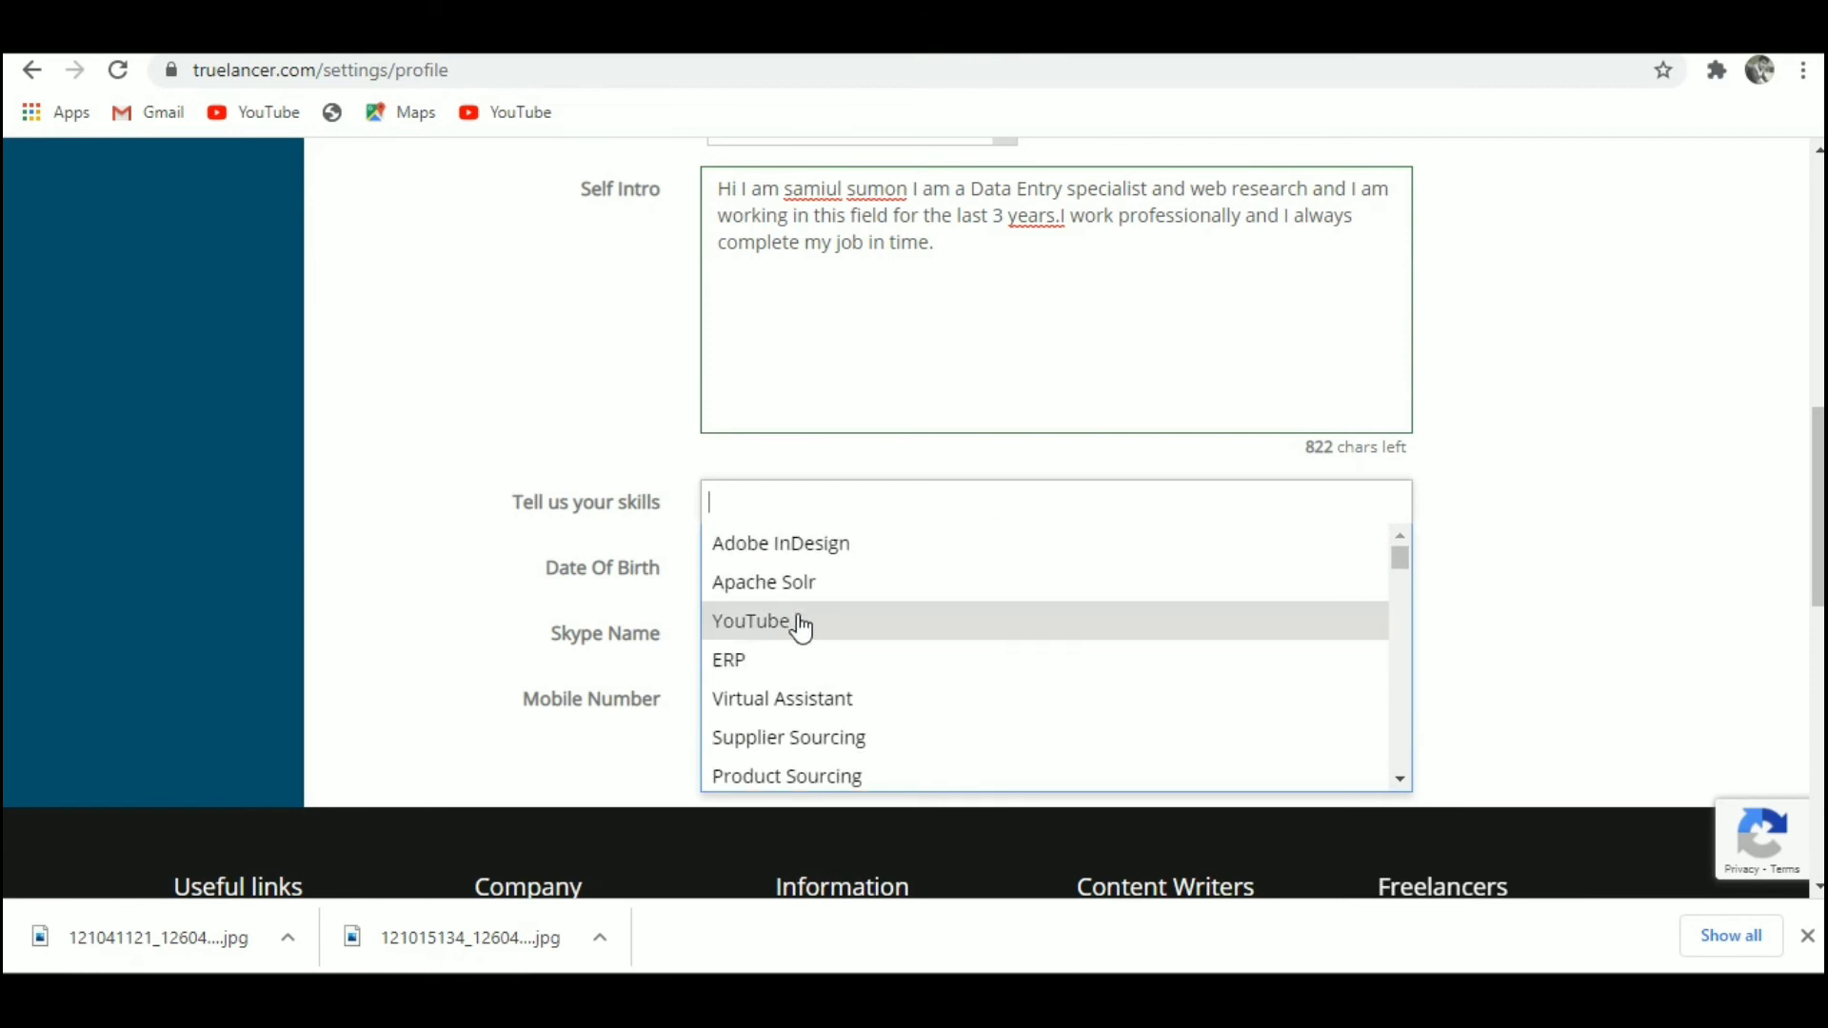
pyautogui.click(802, 623)
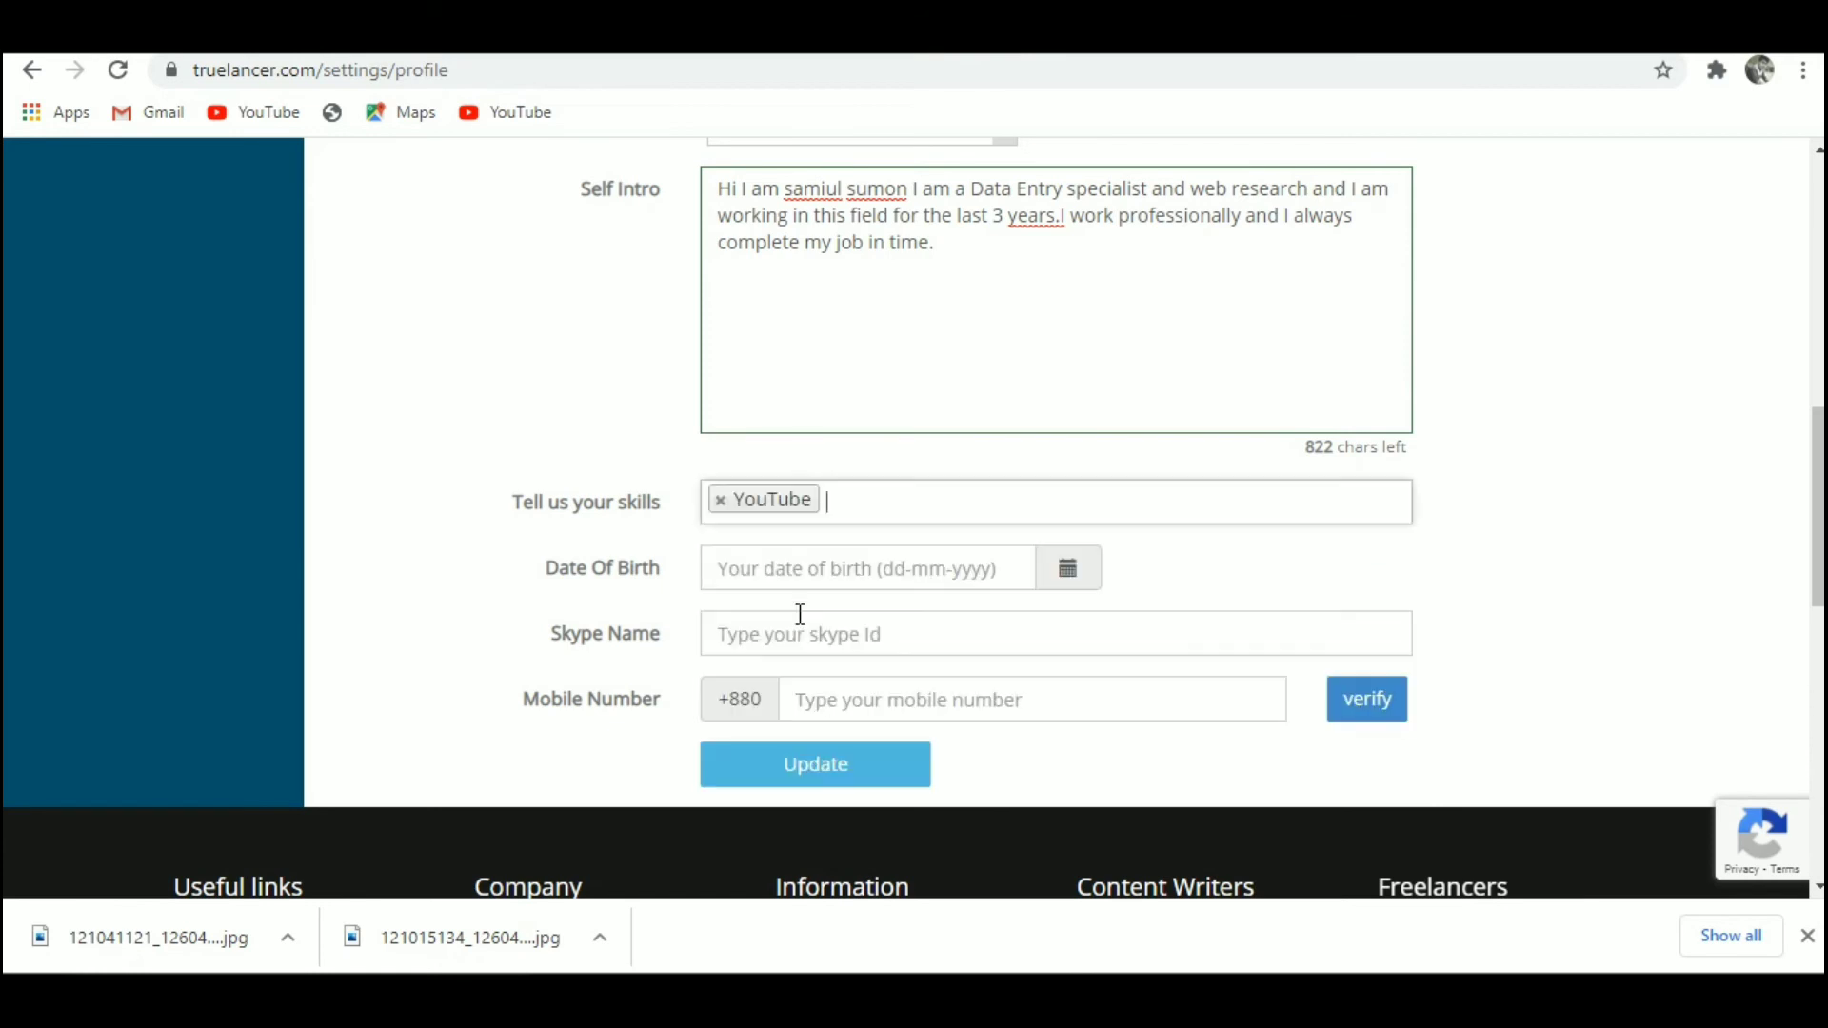
pyautogui.click(869, 506)
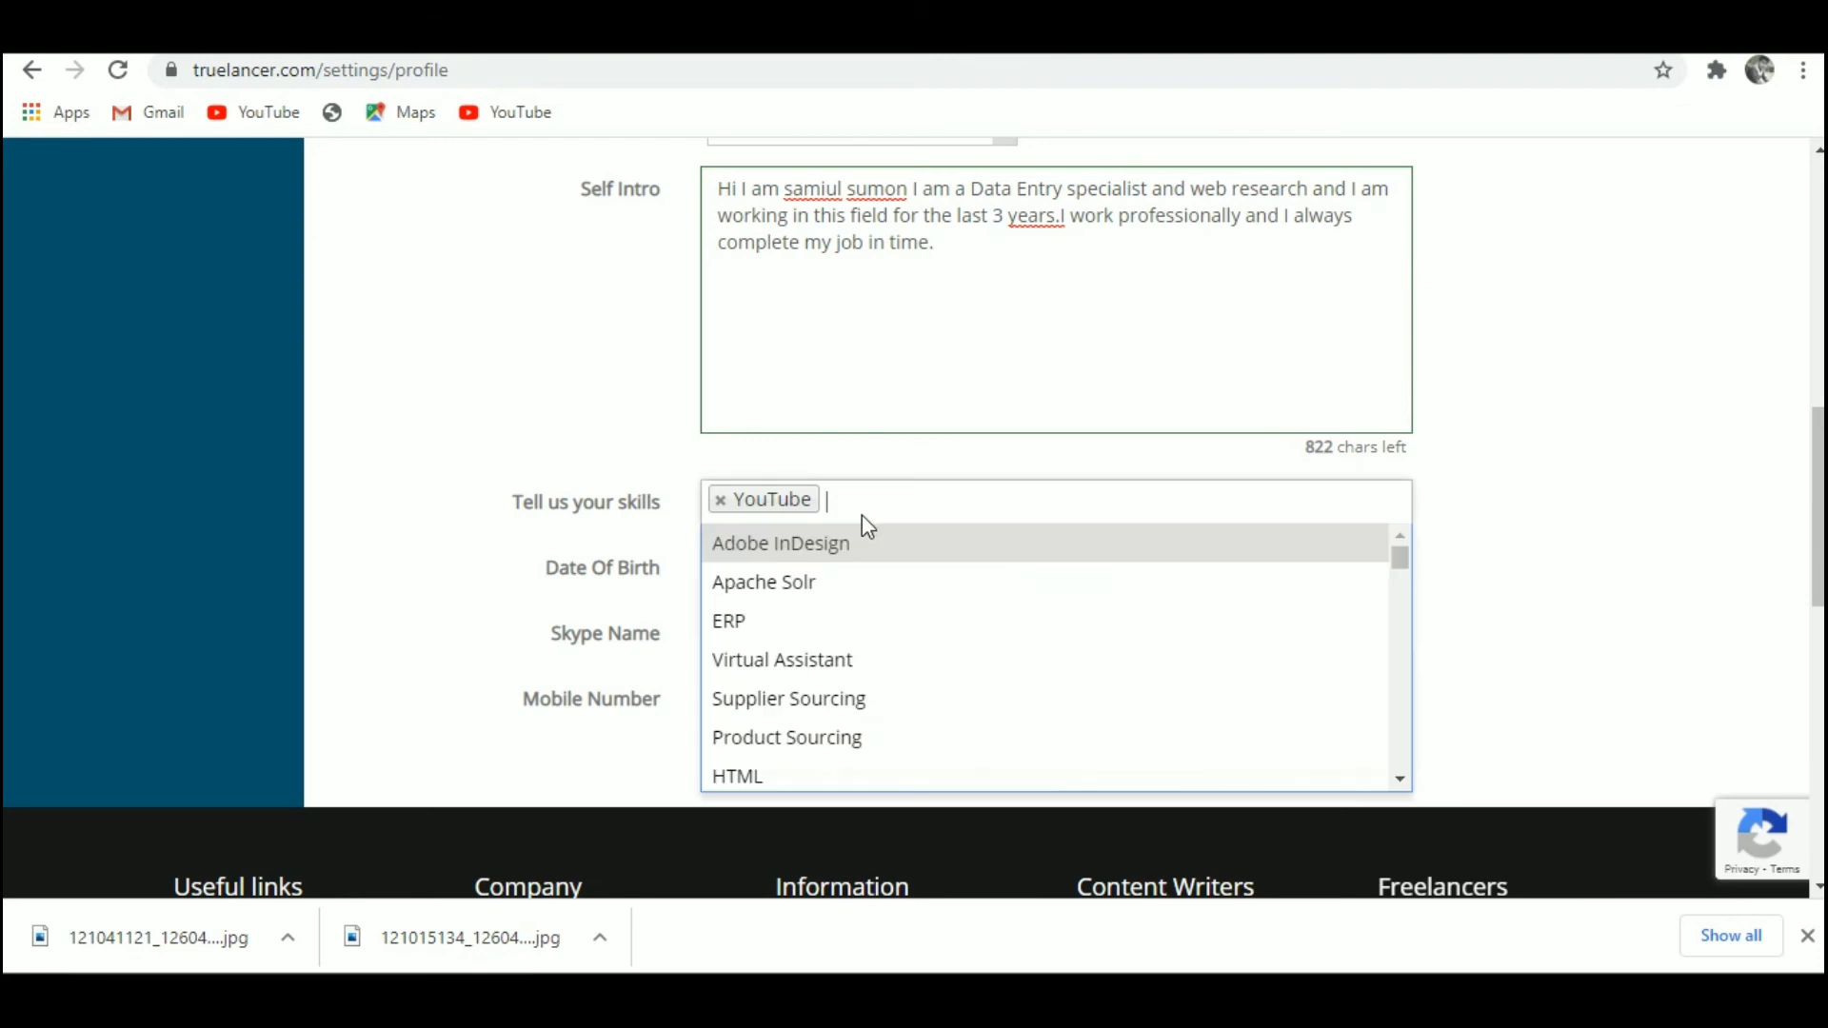
pyautogui.click(776, 661)
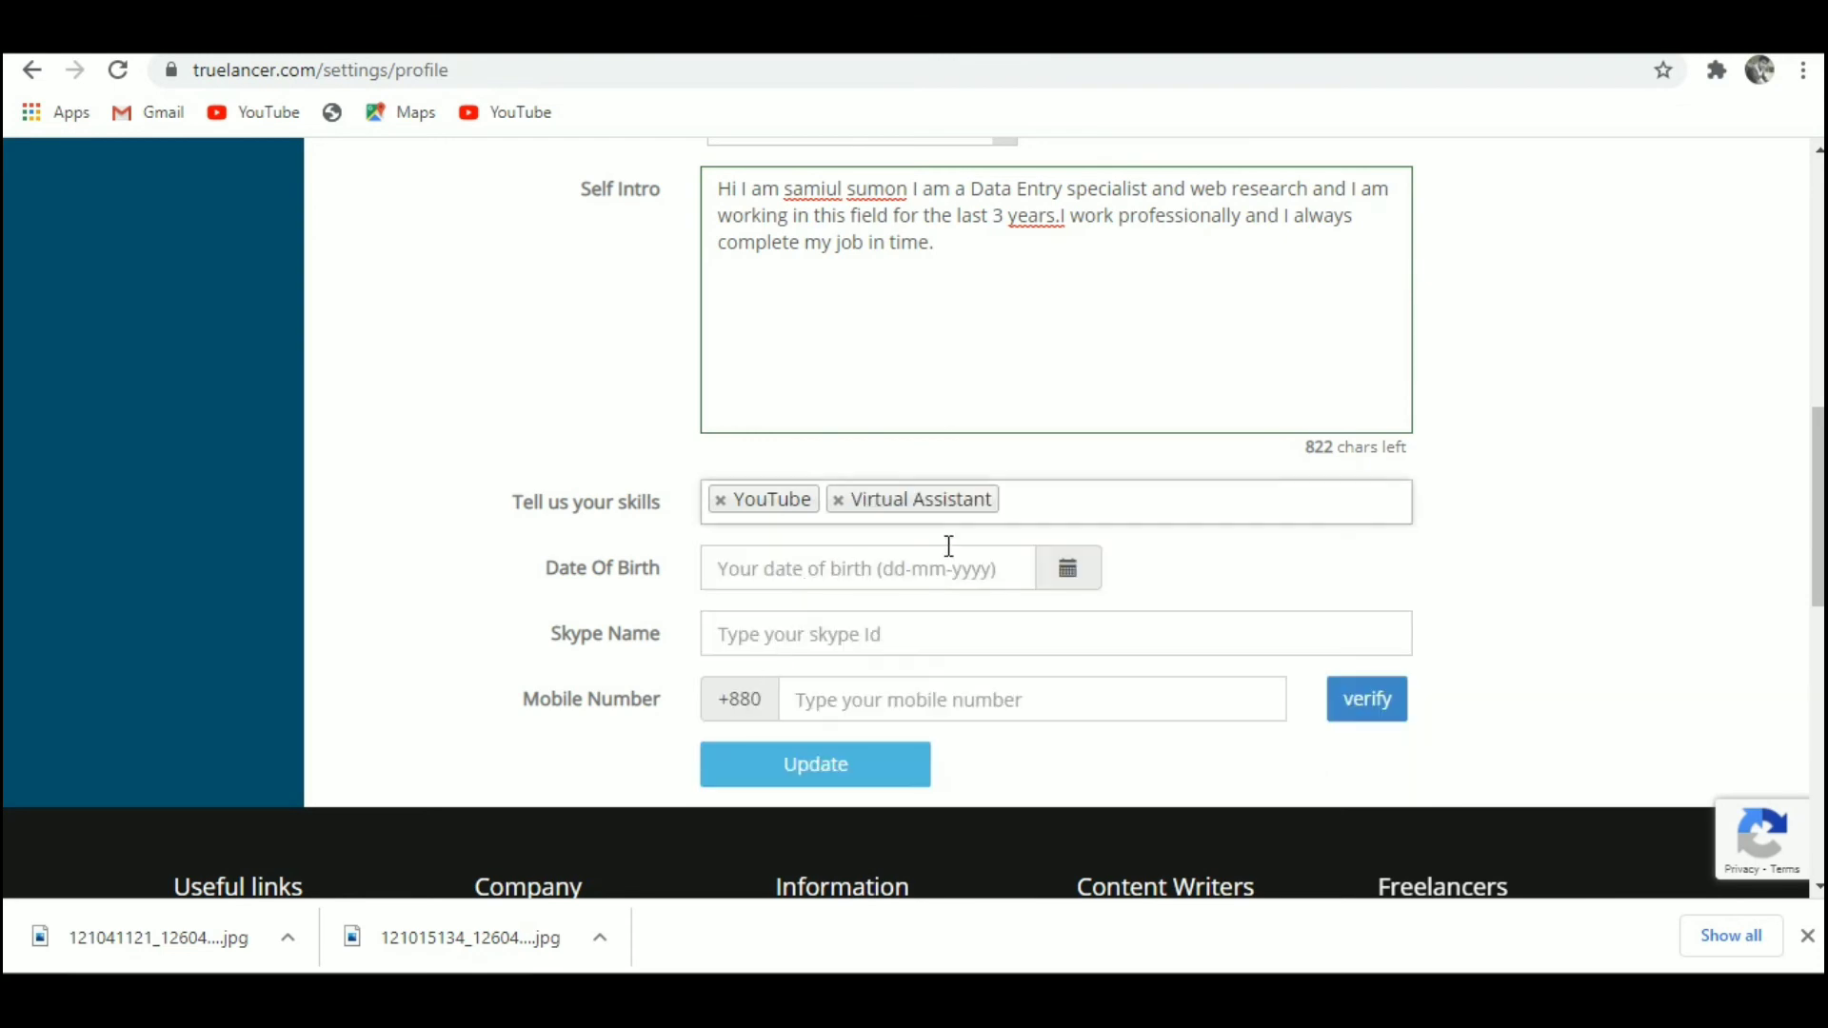
pyautogui.click(1030, 500)
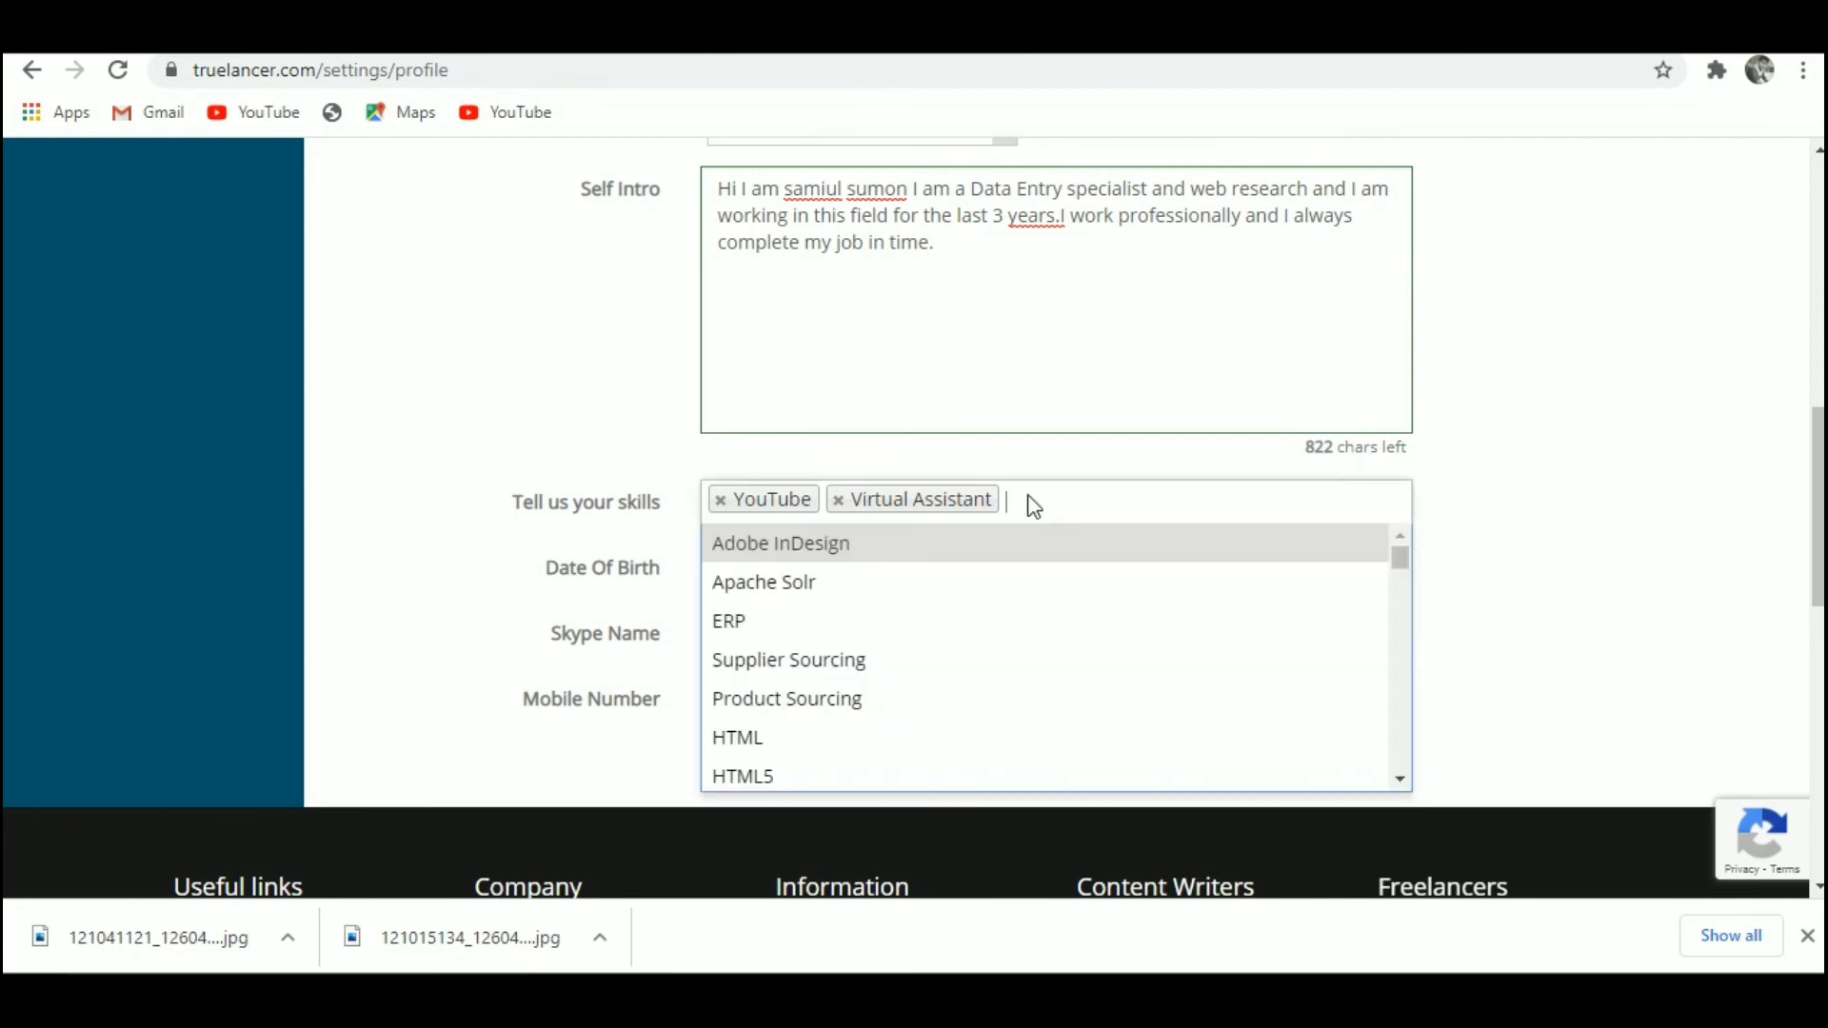
pyautogui.scroll(-2, 771, 733)
pyautogui.scroll(-3, 779, 723)
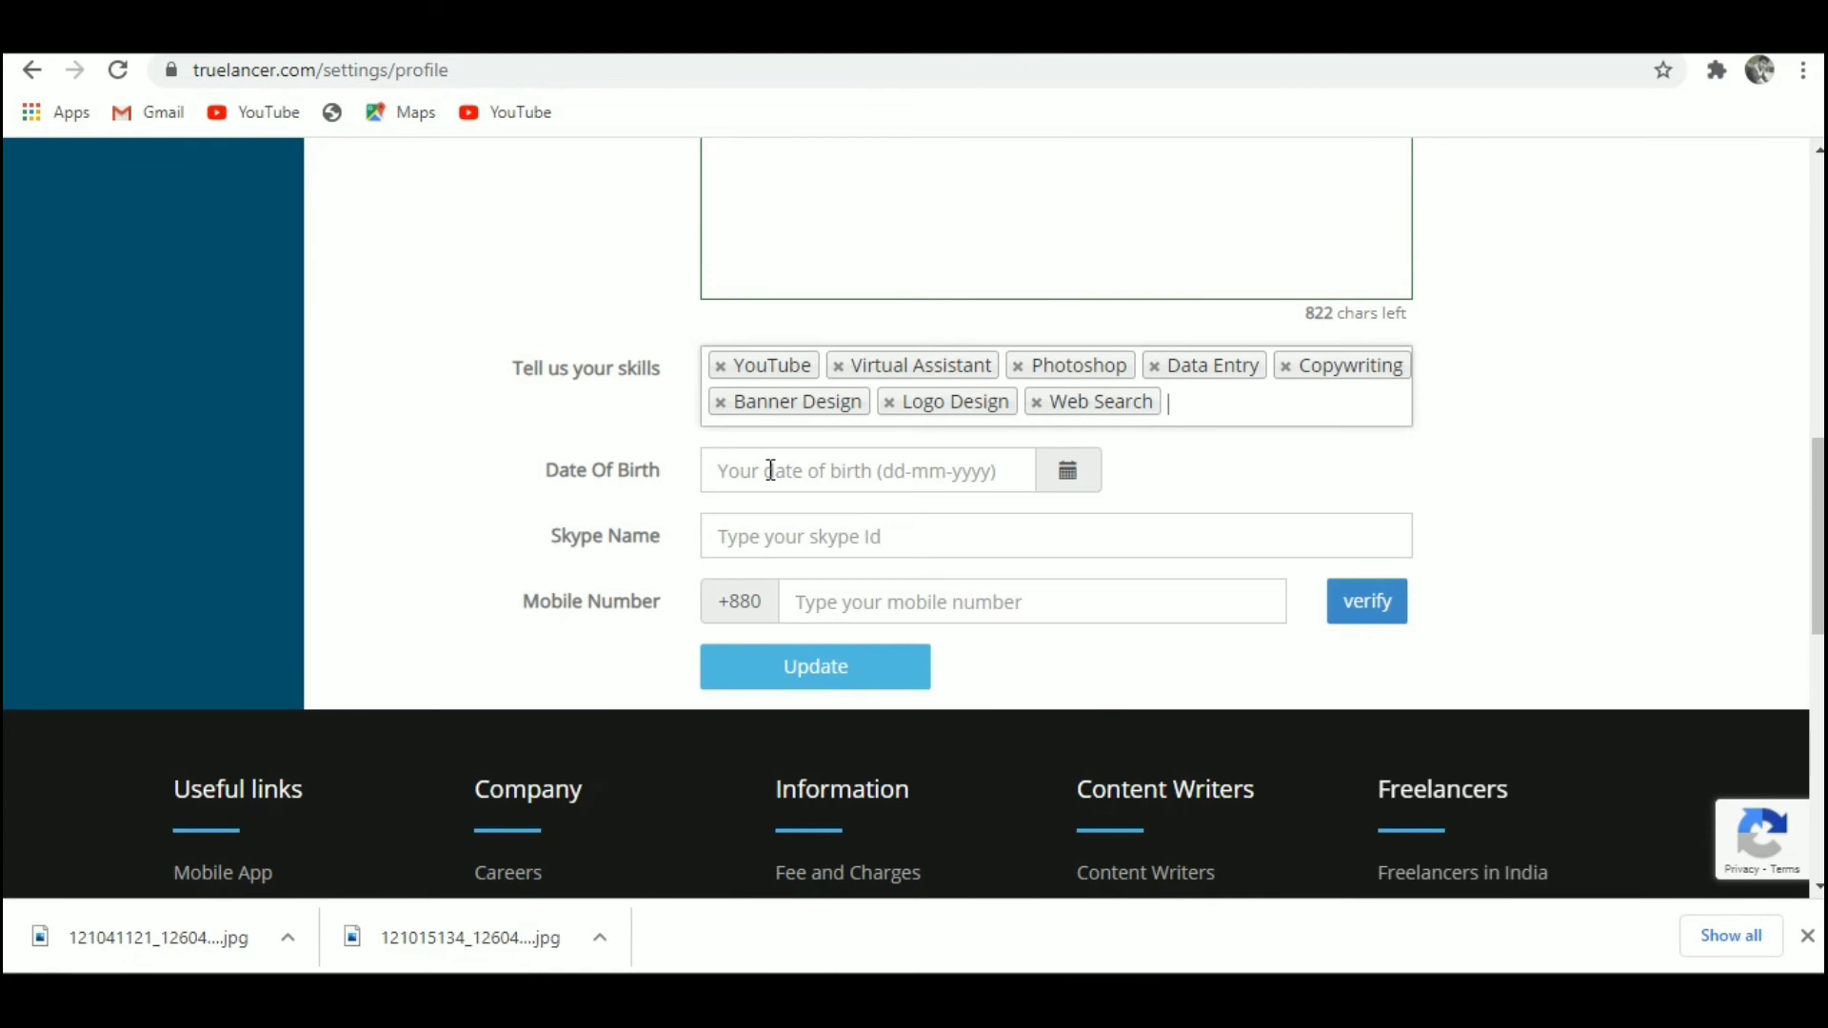
pyautogui.click(1068, 478)
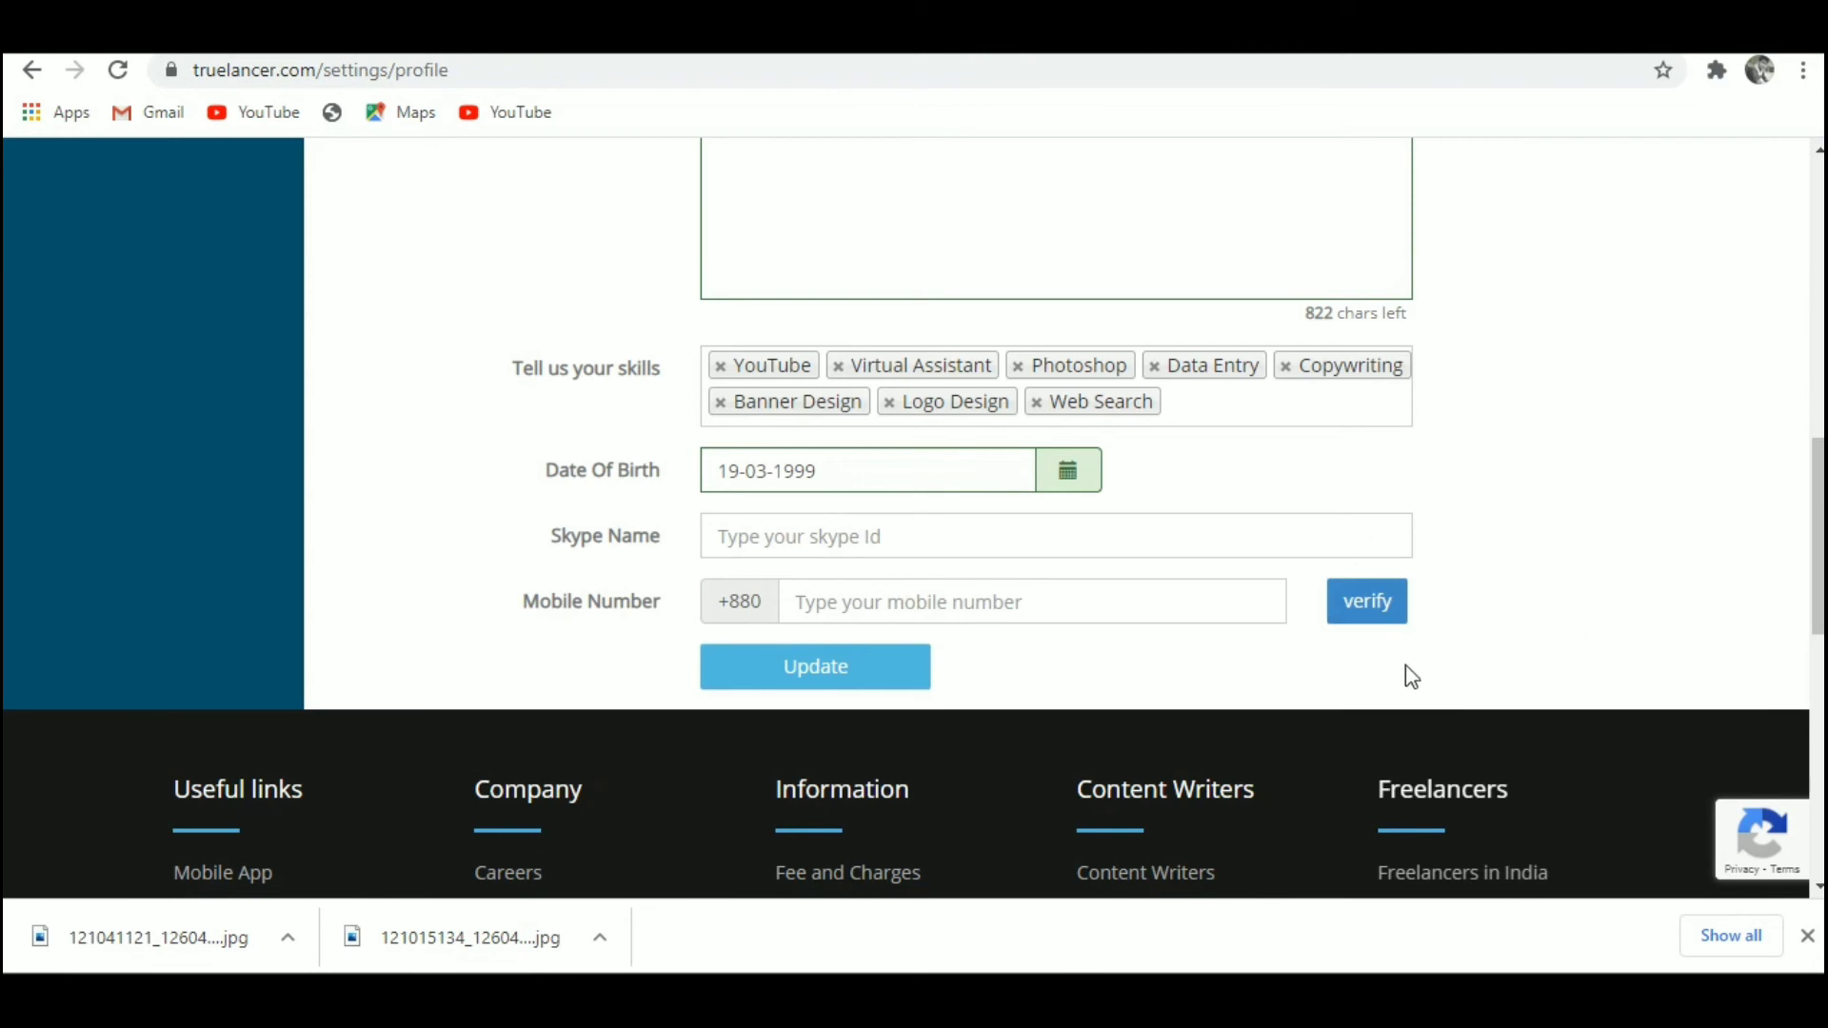
pyautogui.click(955, 597)
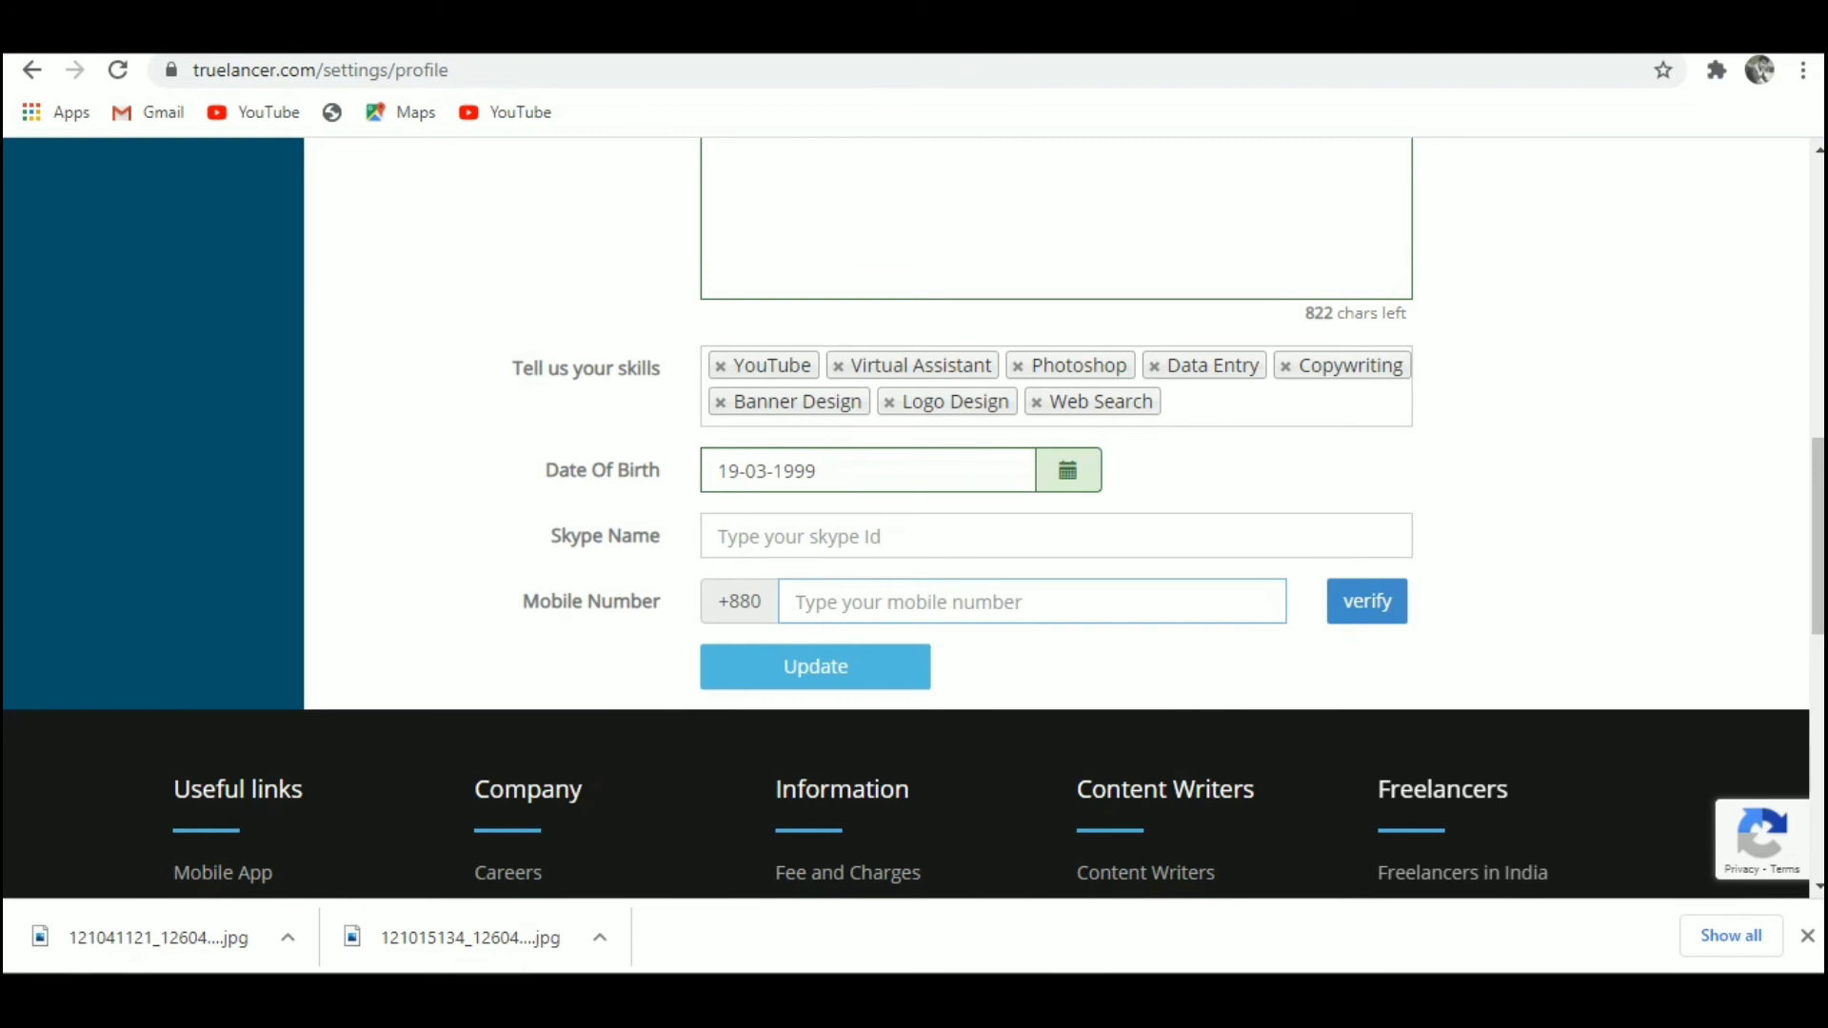
pyautogui.write('181058')
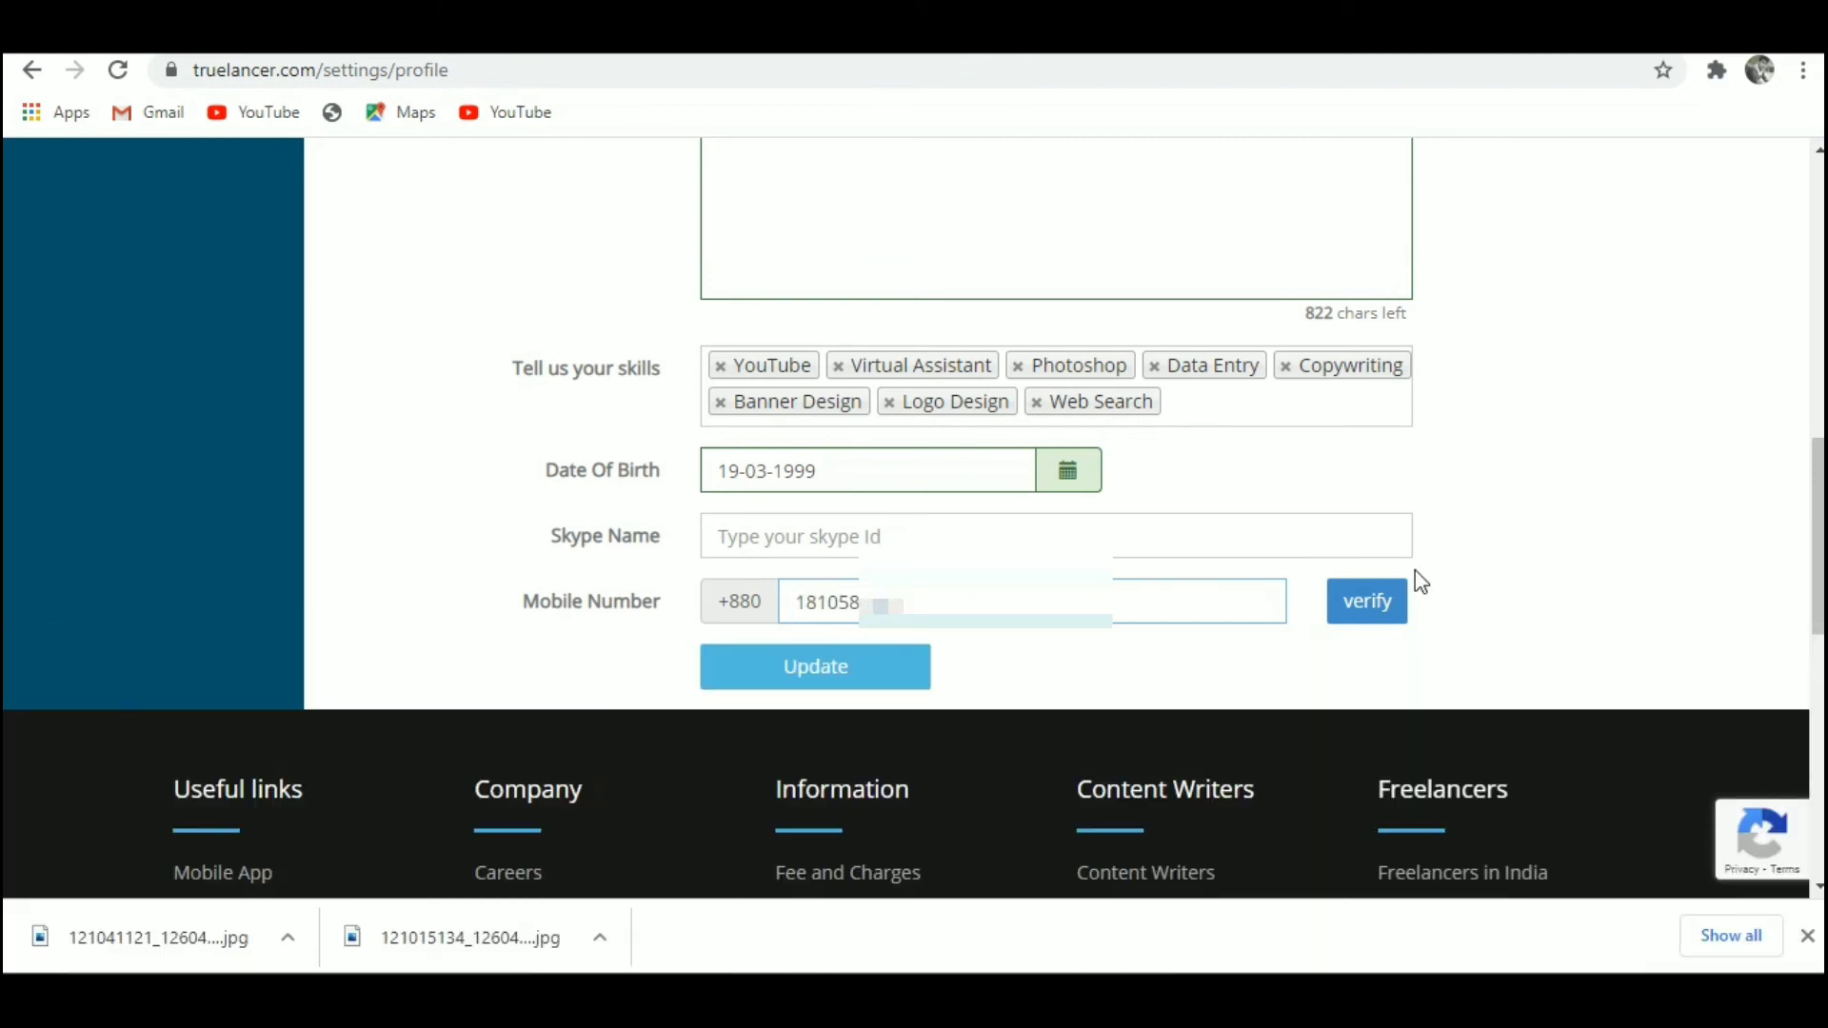
# Send the mobile number for verification and pass the four-tile bicycle image challenge.
pyautogui.click(1366, 617)
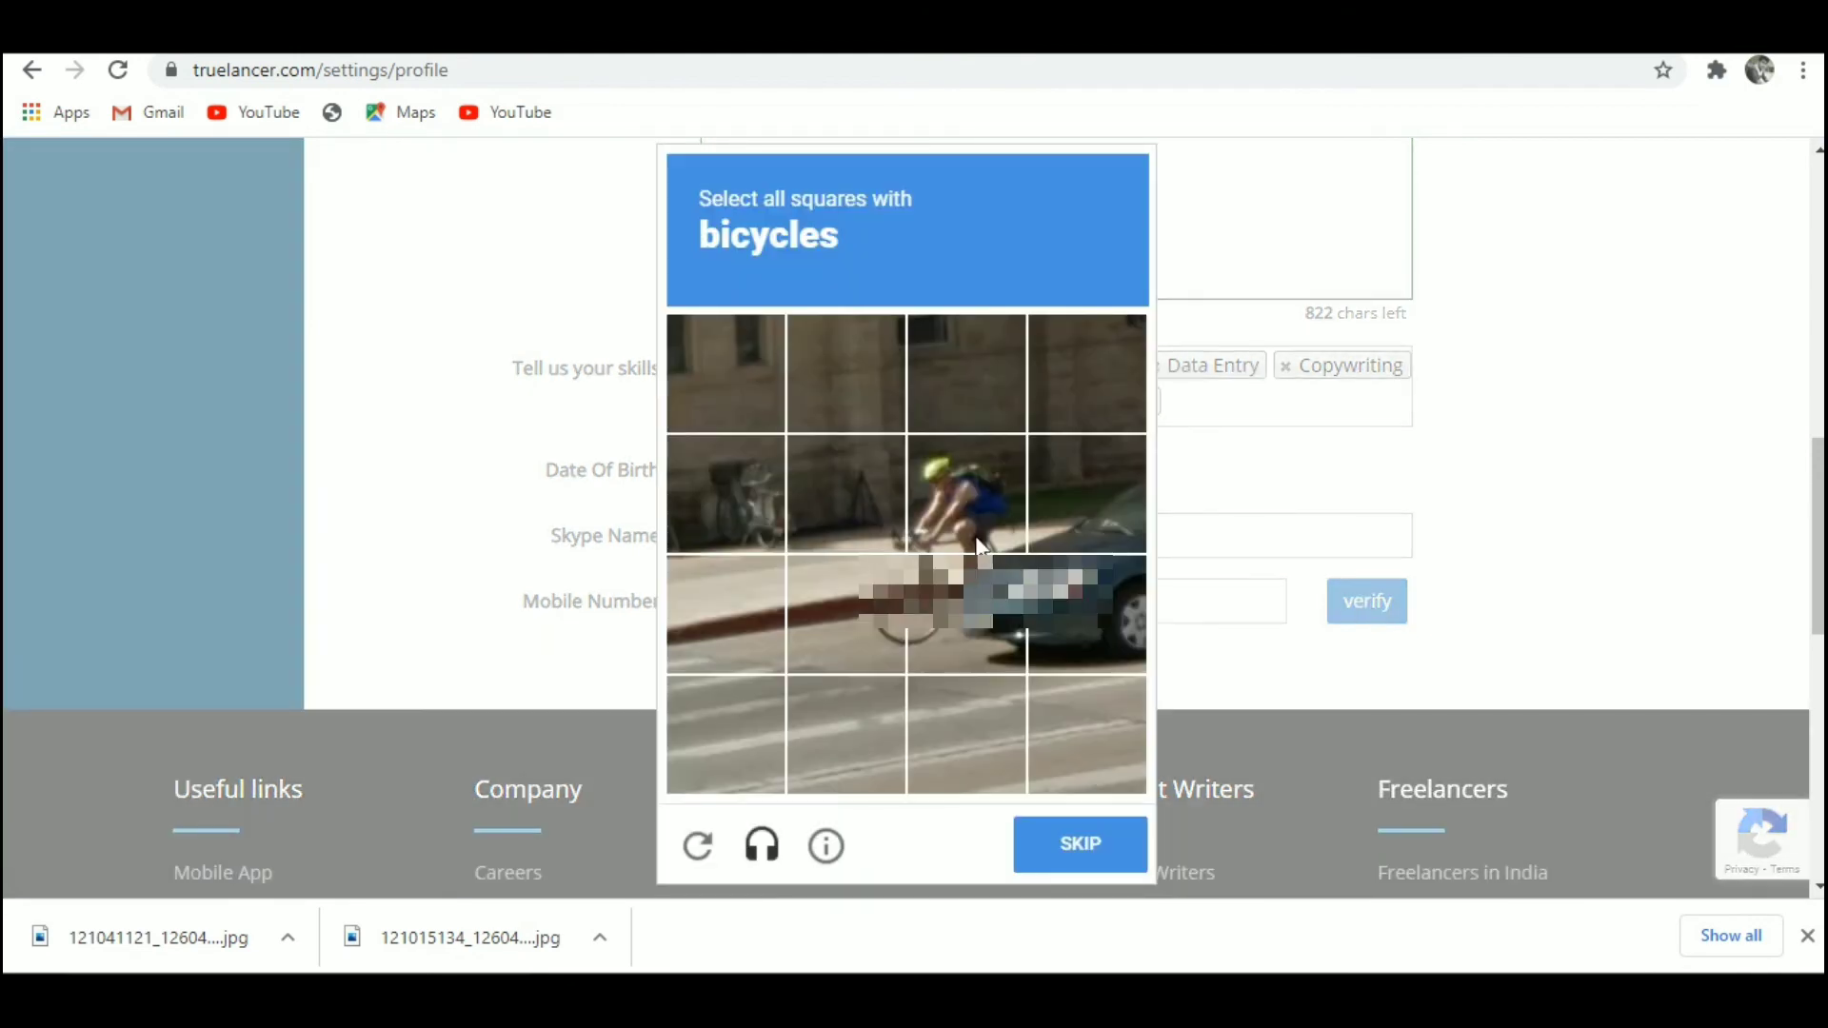
pyautogui.click(852, 609)
pyautogui.click(961, 610)
pyautogui.click(928, 514)
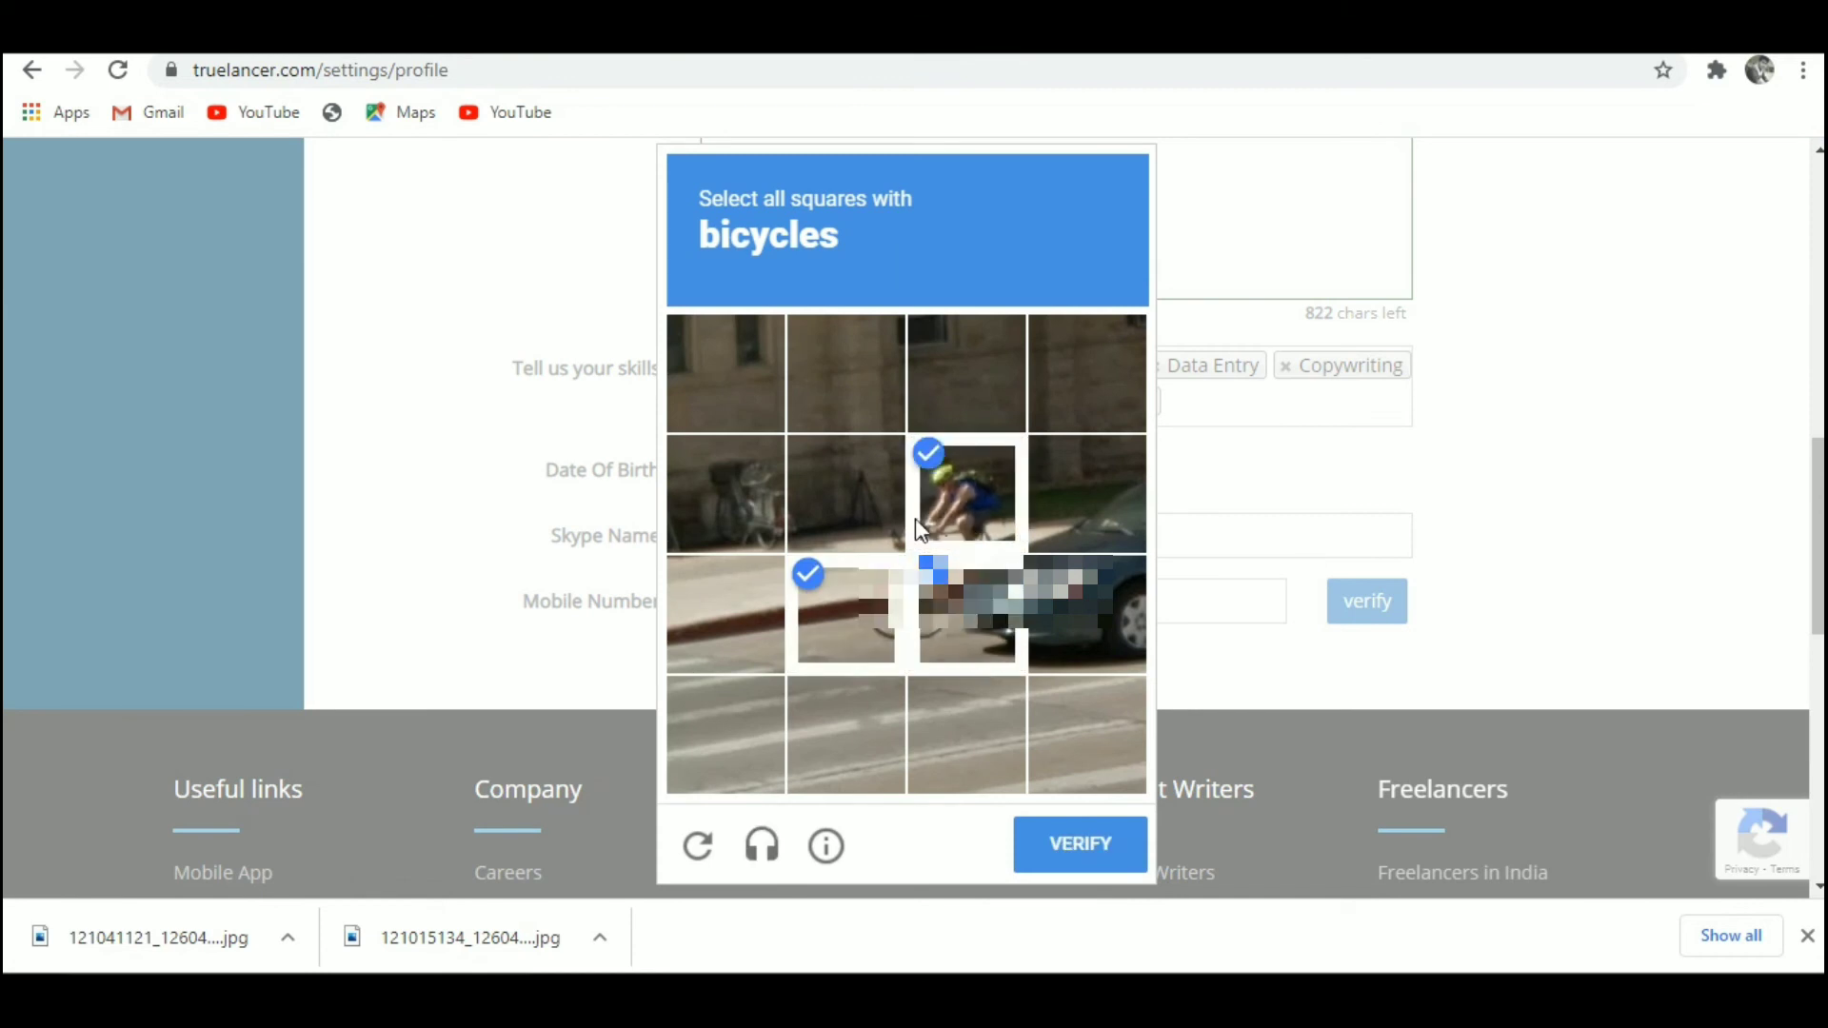
pyautogui.click(866, 511)
pyautogui.click(1101, 836)
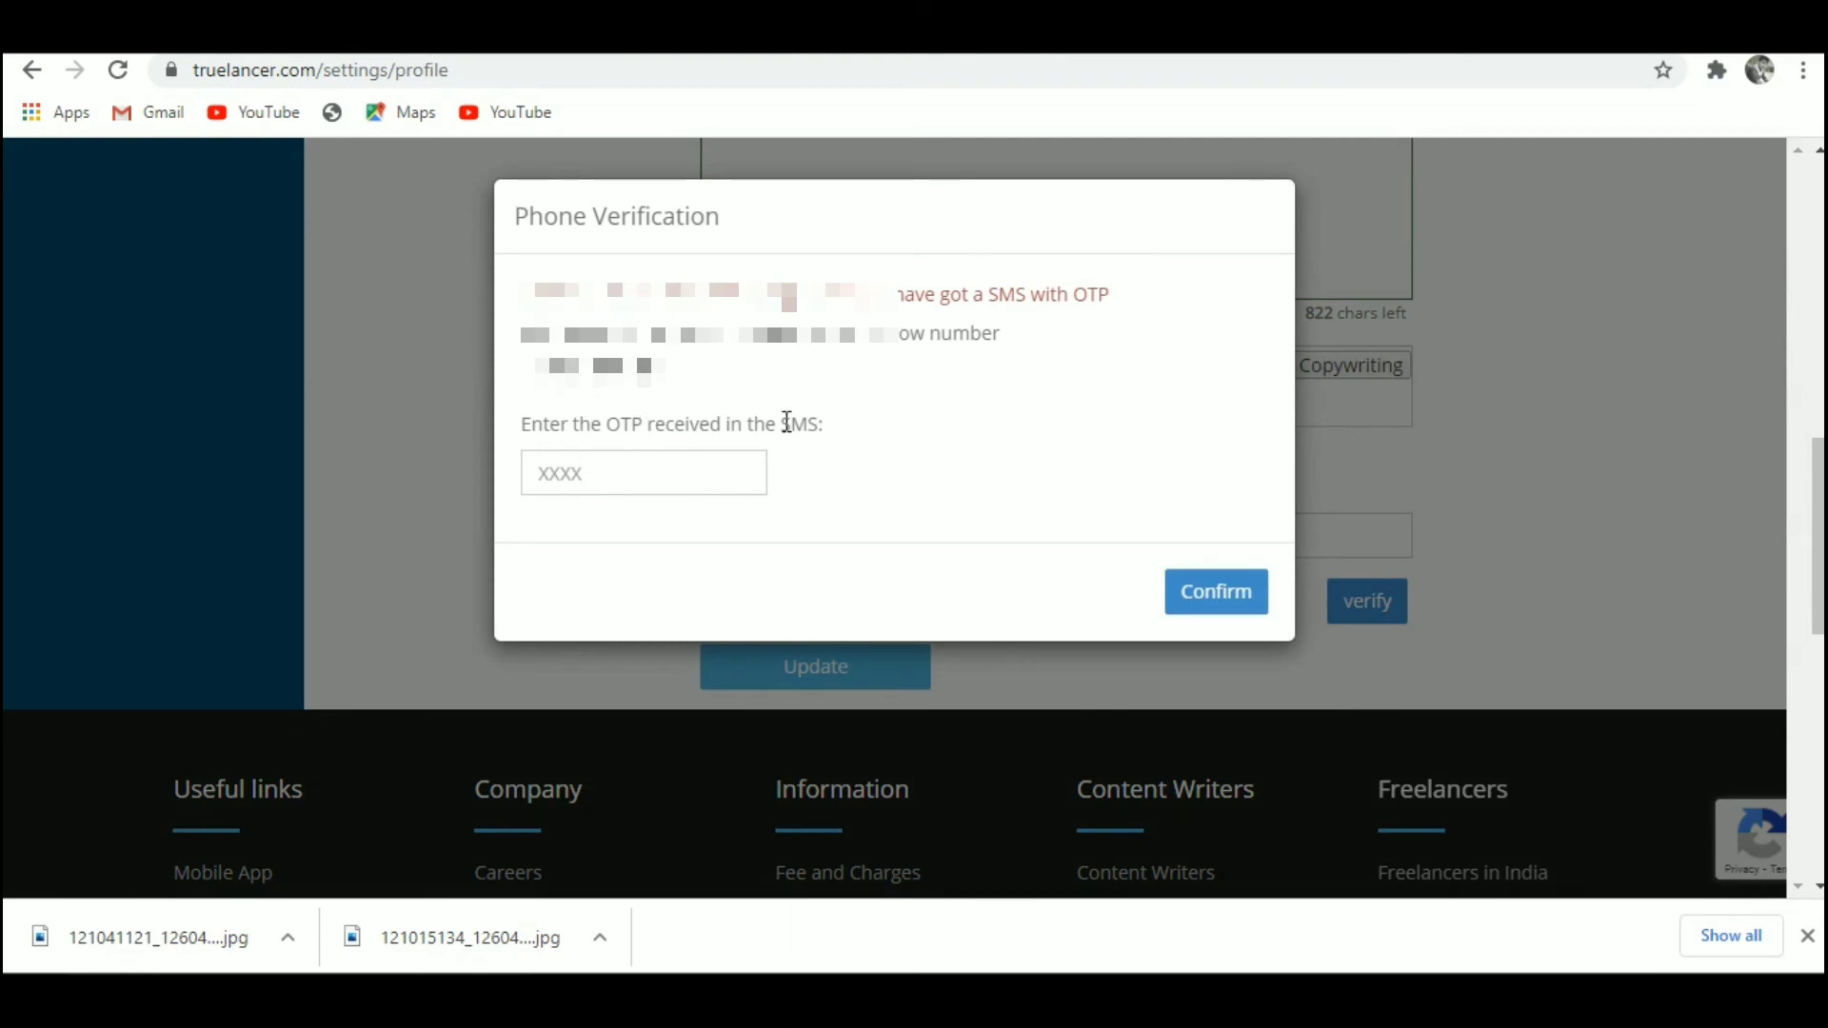
# Enter the SMS verification code and confirm it to verify the mobile number.
pyautogui.click(585, 478)
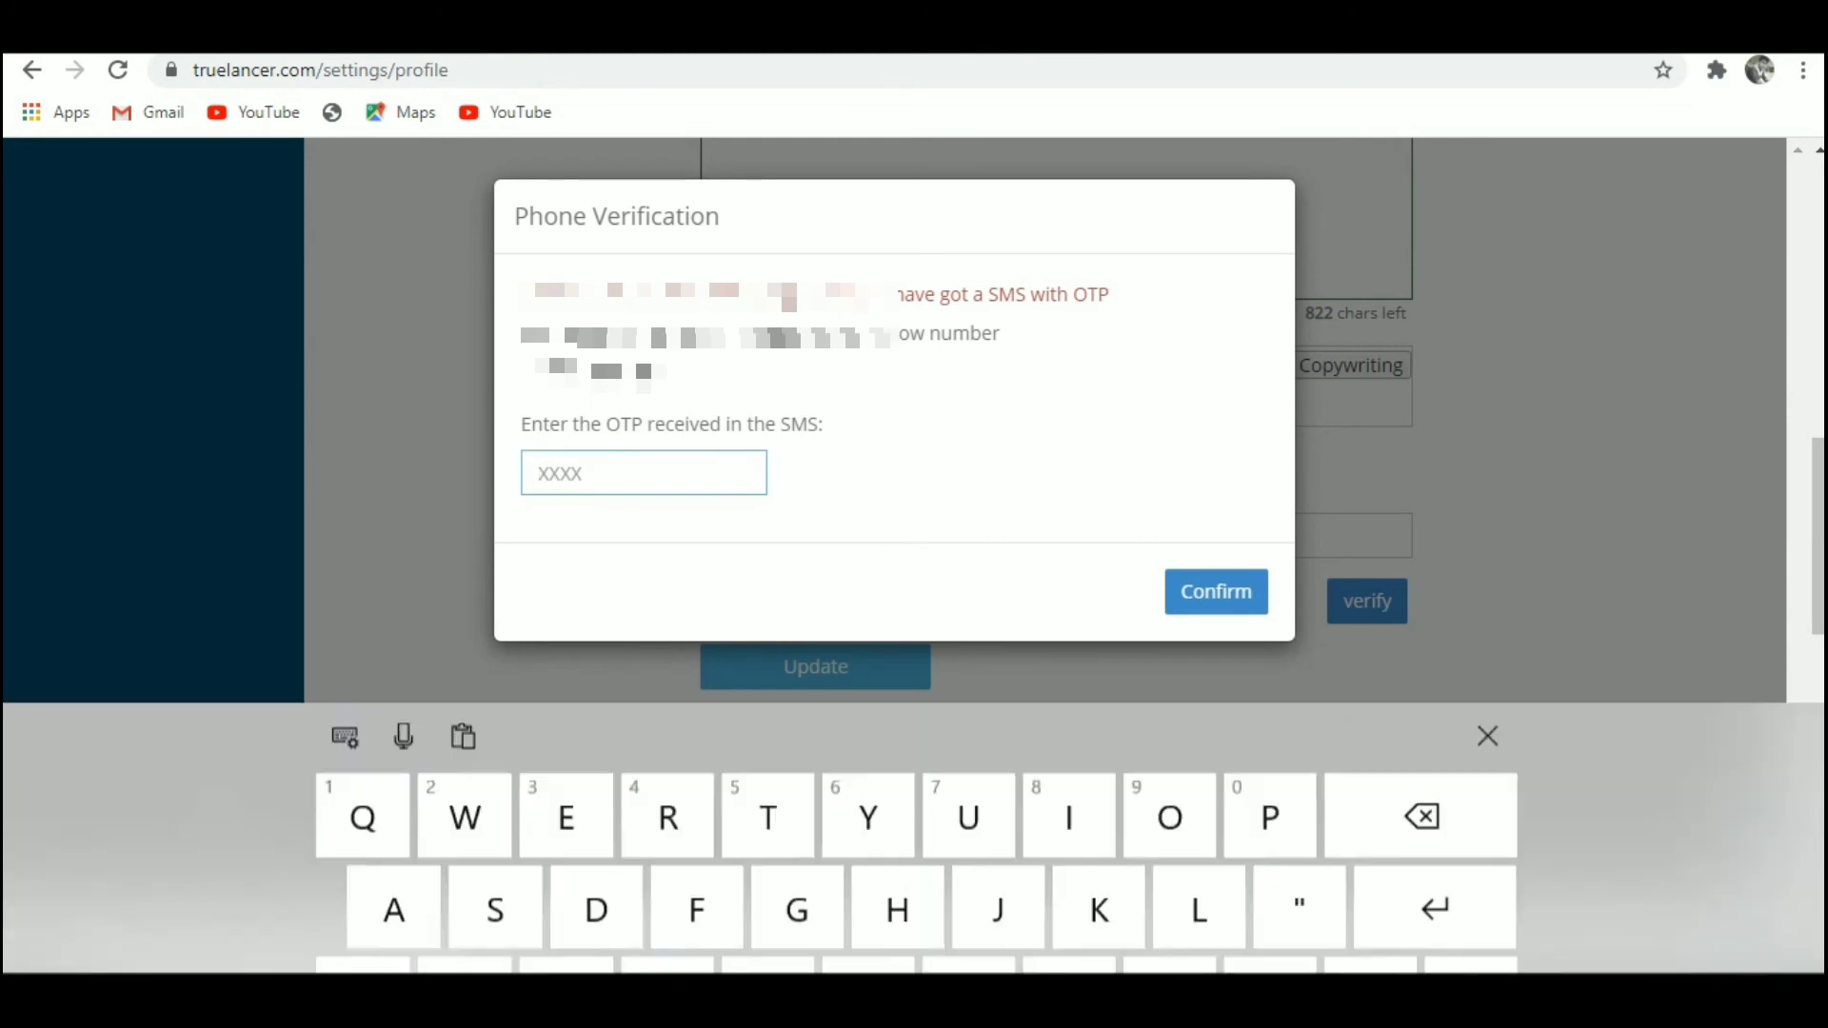
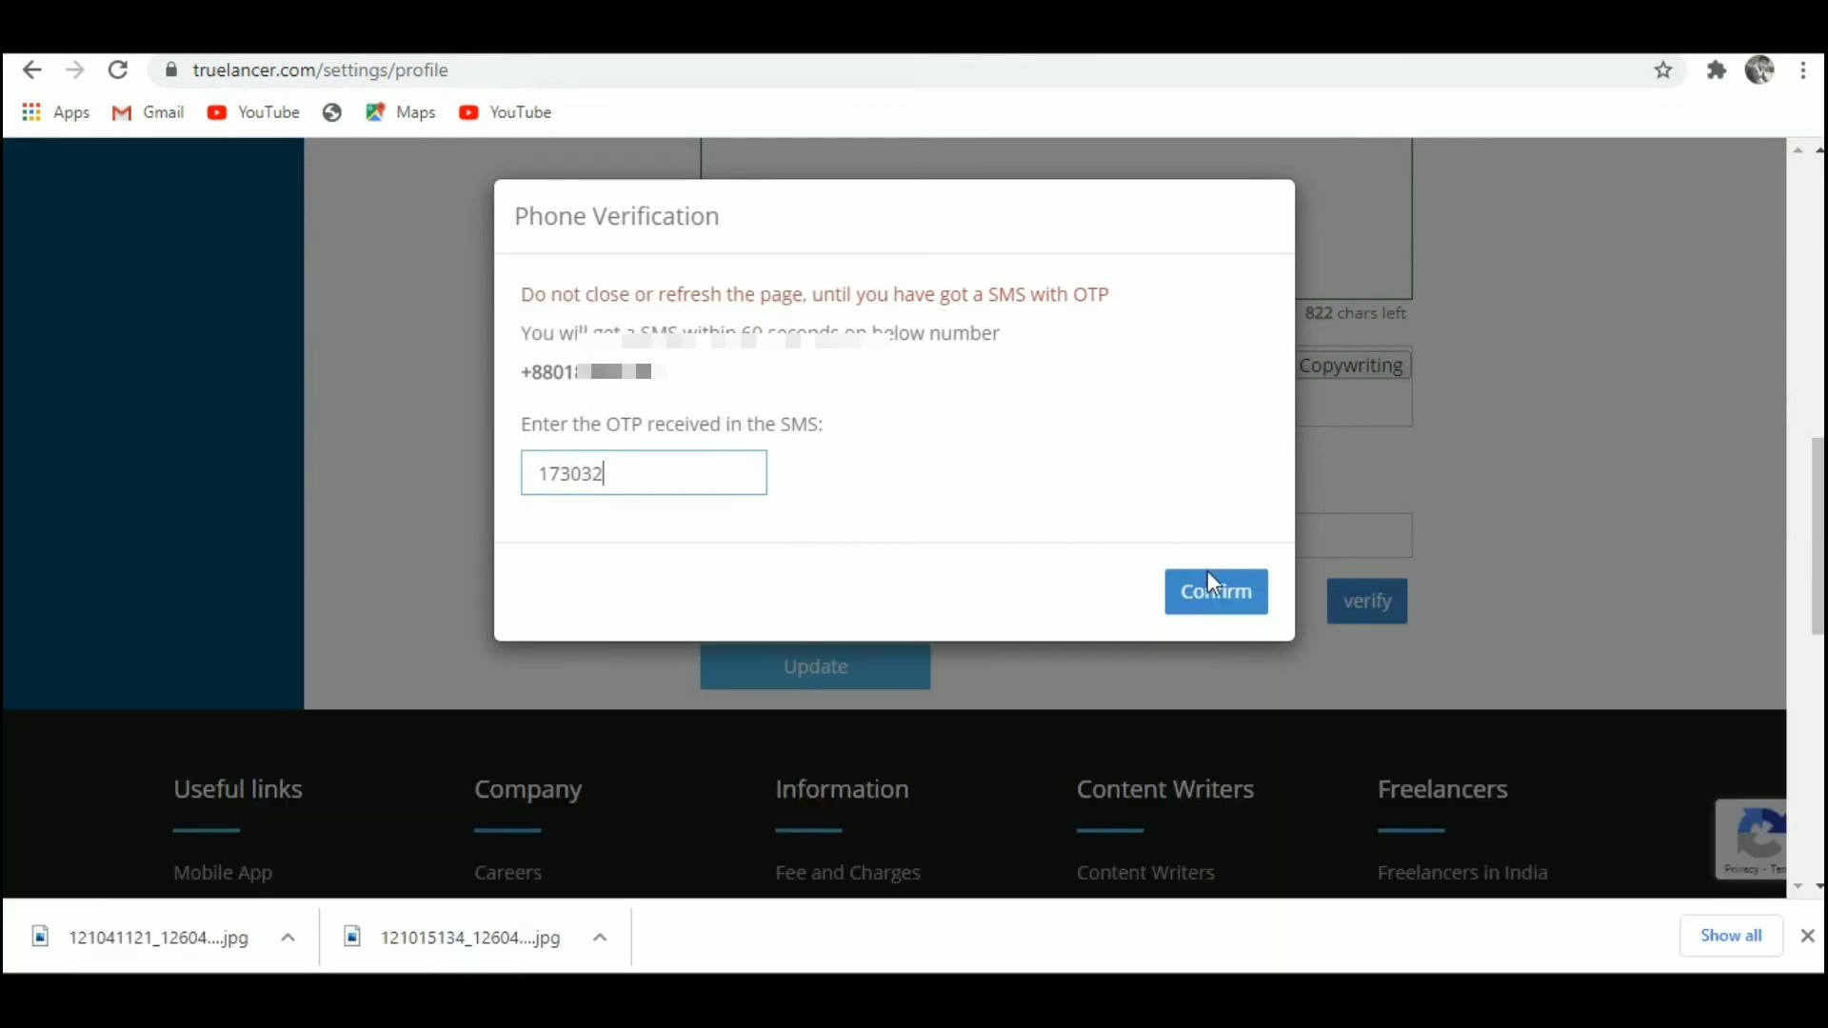
pyautogui.click(1213, 595)
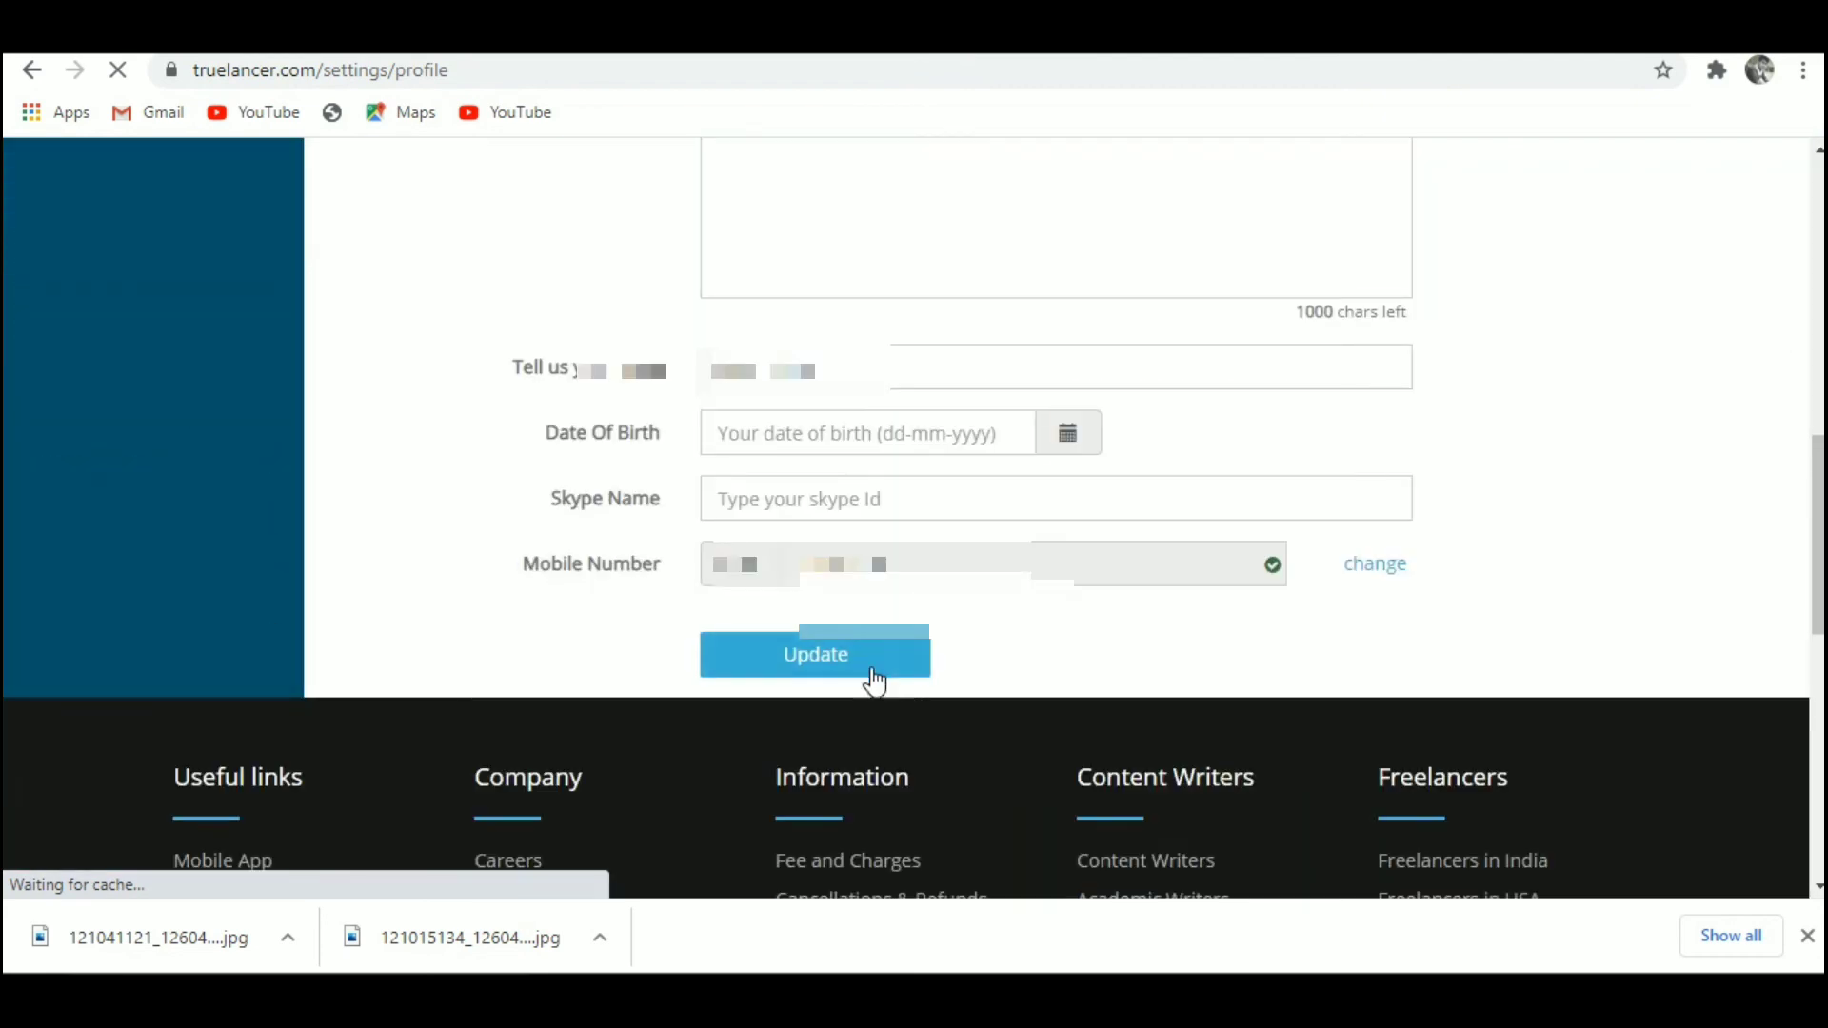
# Save the updated profile details with Update and review the reloaded settings page.
pyautogui.click(860, 667)
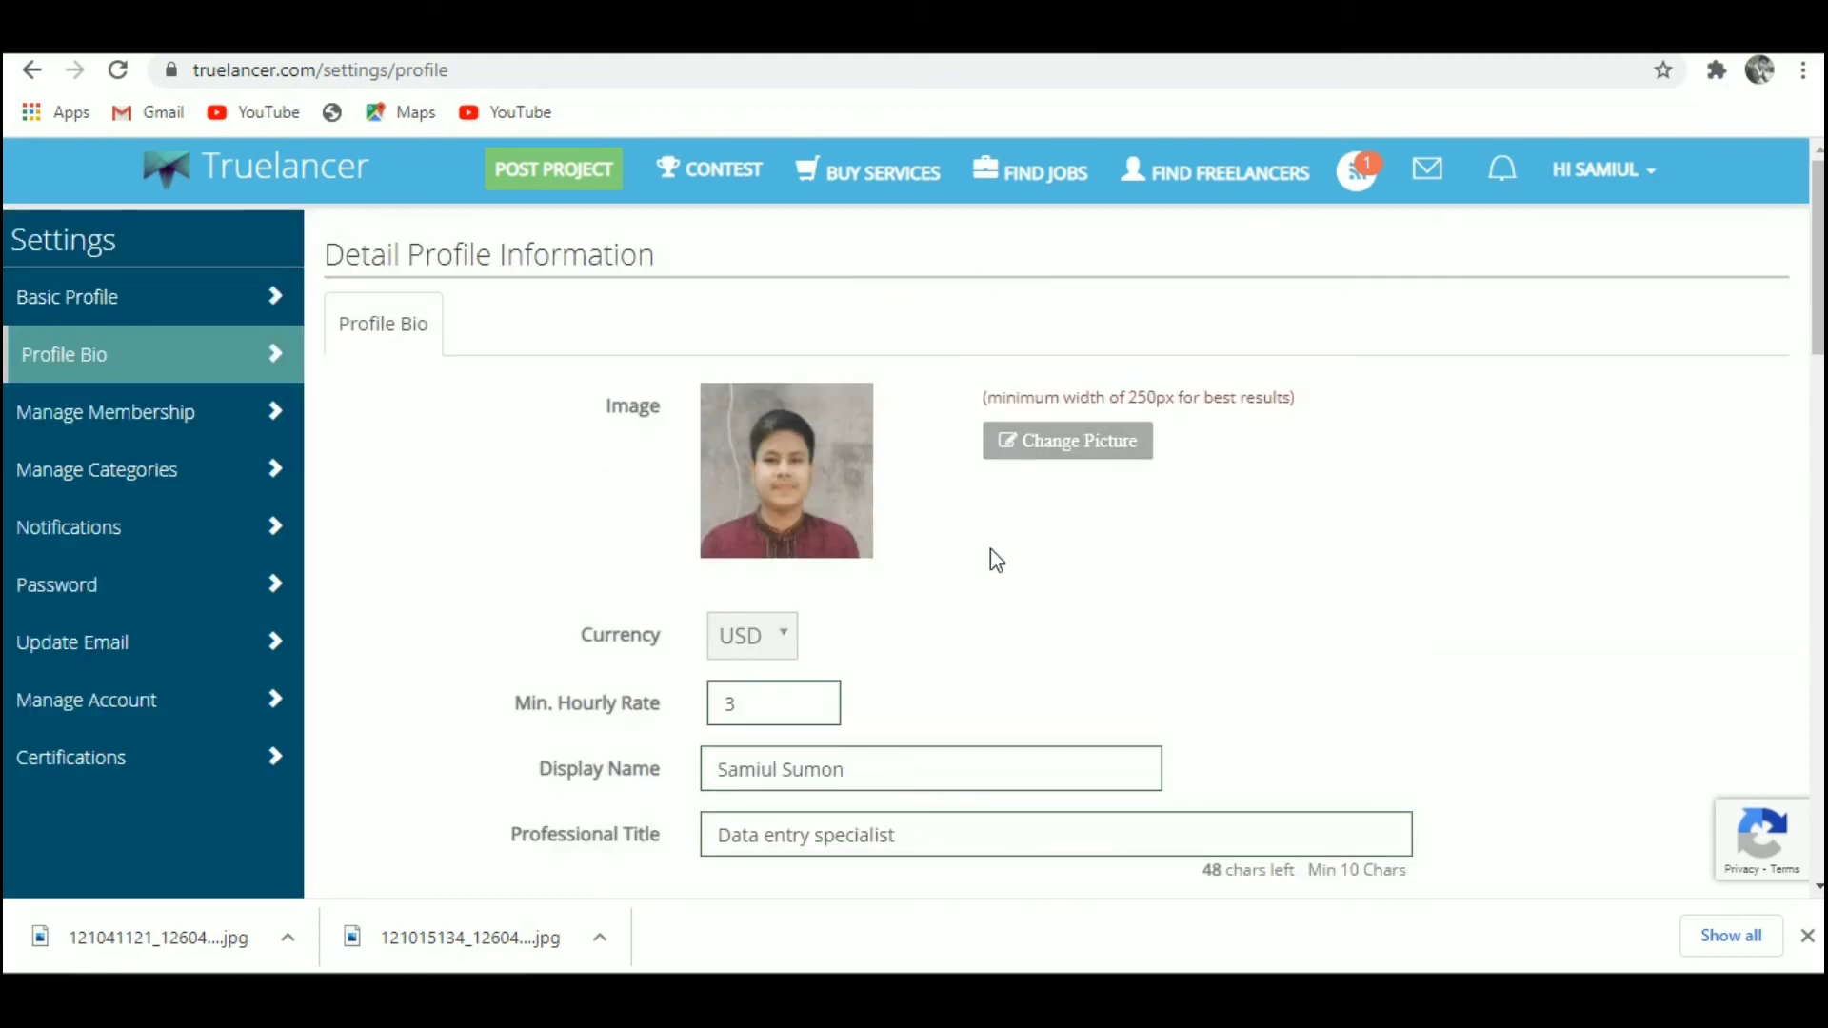
pyautogui.scroll(-3, 991, 561)
pyautogui.scroll(3, 1074, 422)
# Browse the copy & past job results and open the 'Smartphone easy copy&paste work' listing.
pyautogui.click(1032, 183)
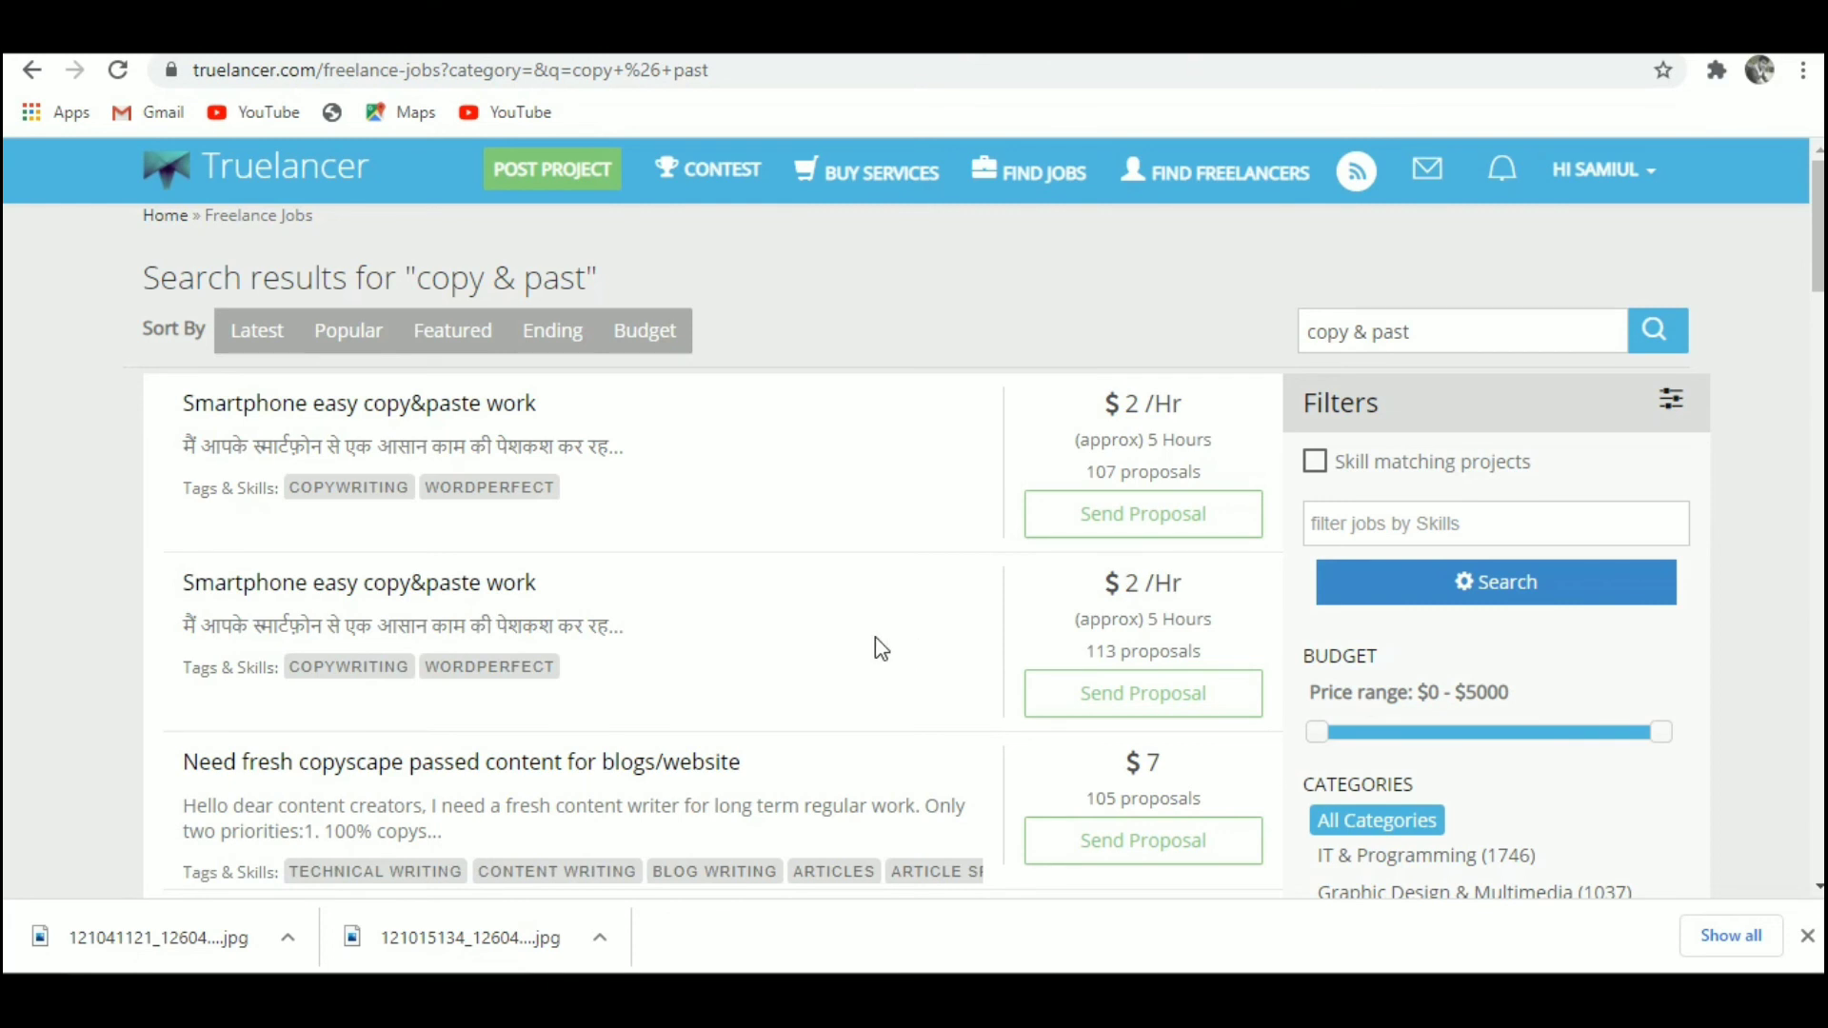
pyautogui.scroll(-3, 830, 676)
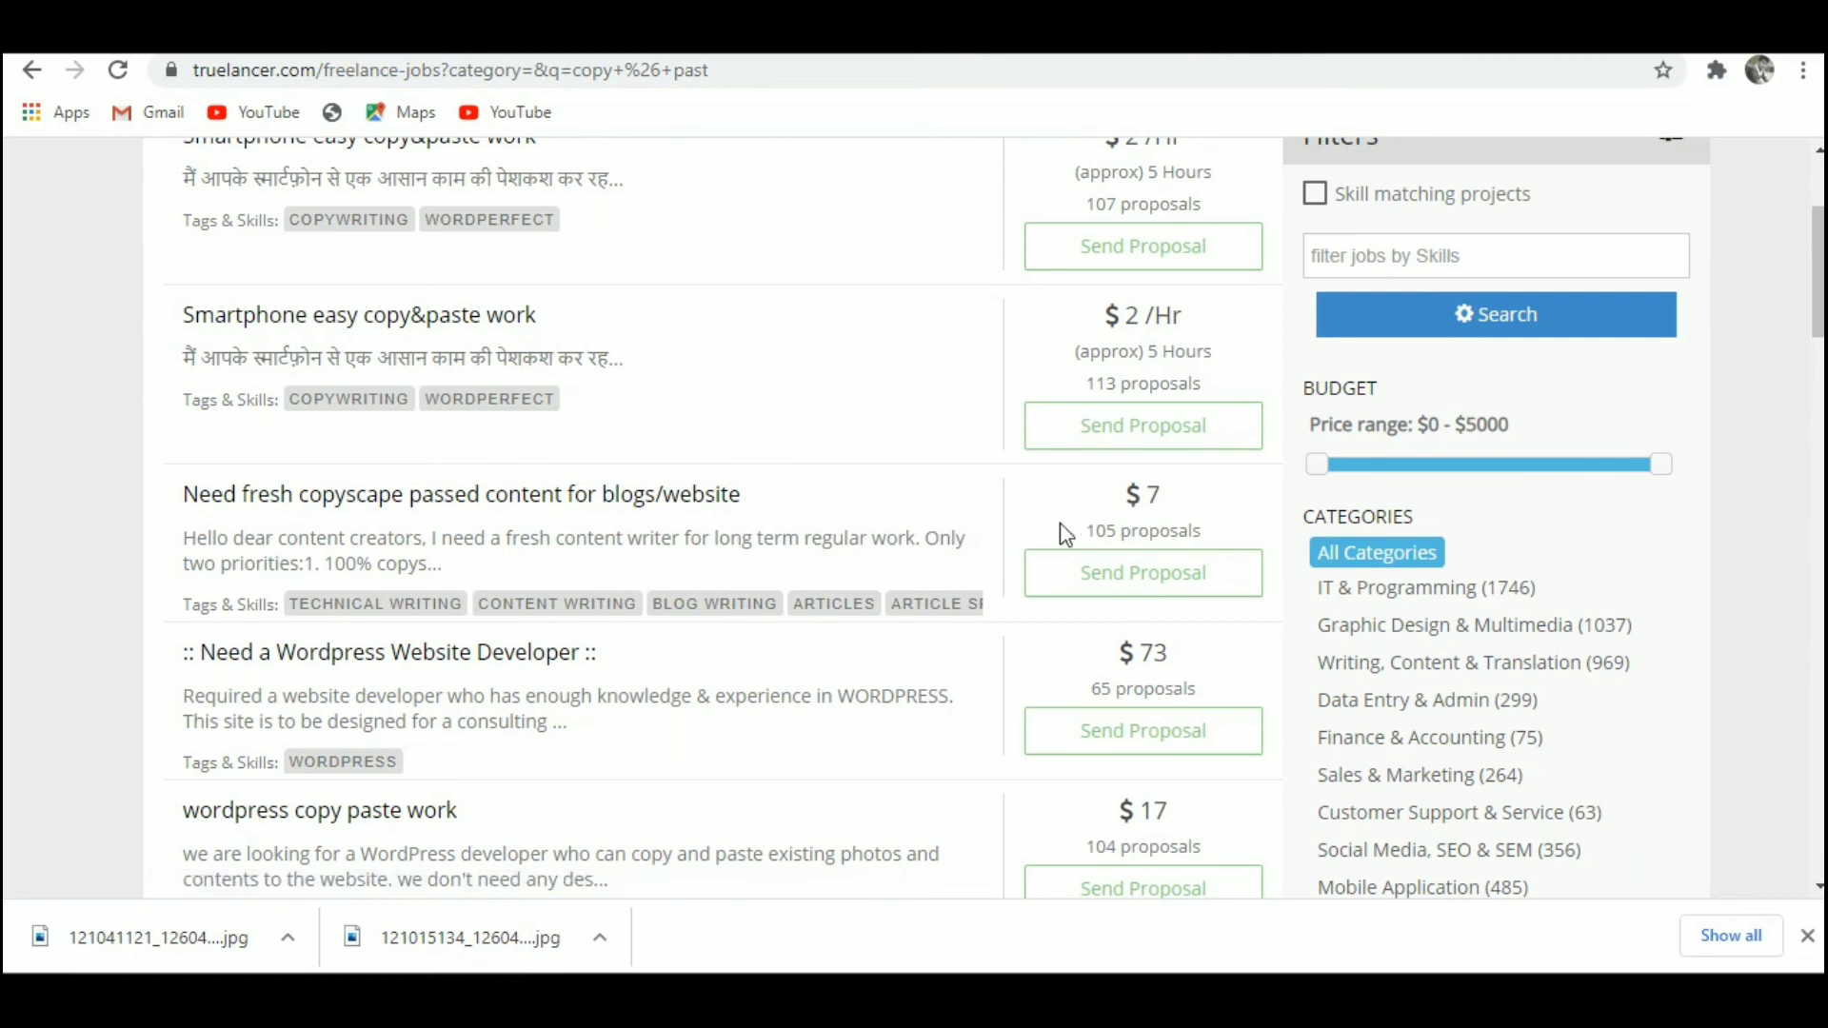
pyautogui.scroll(-3, 869, 535)
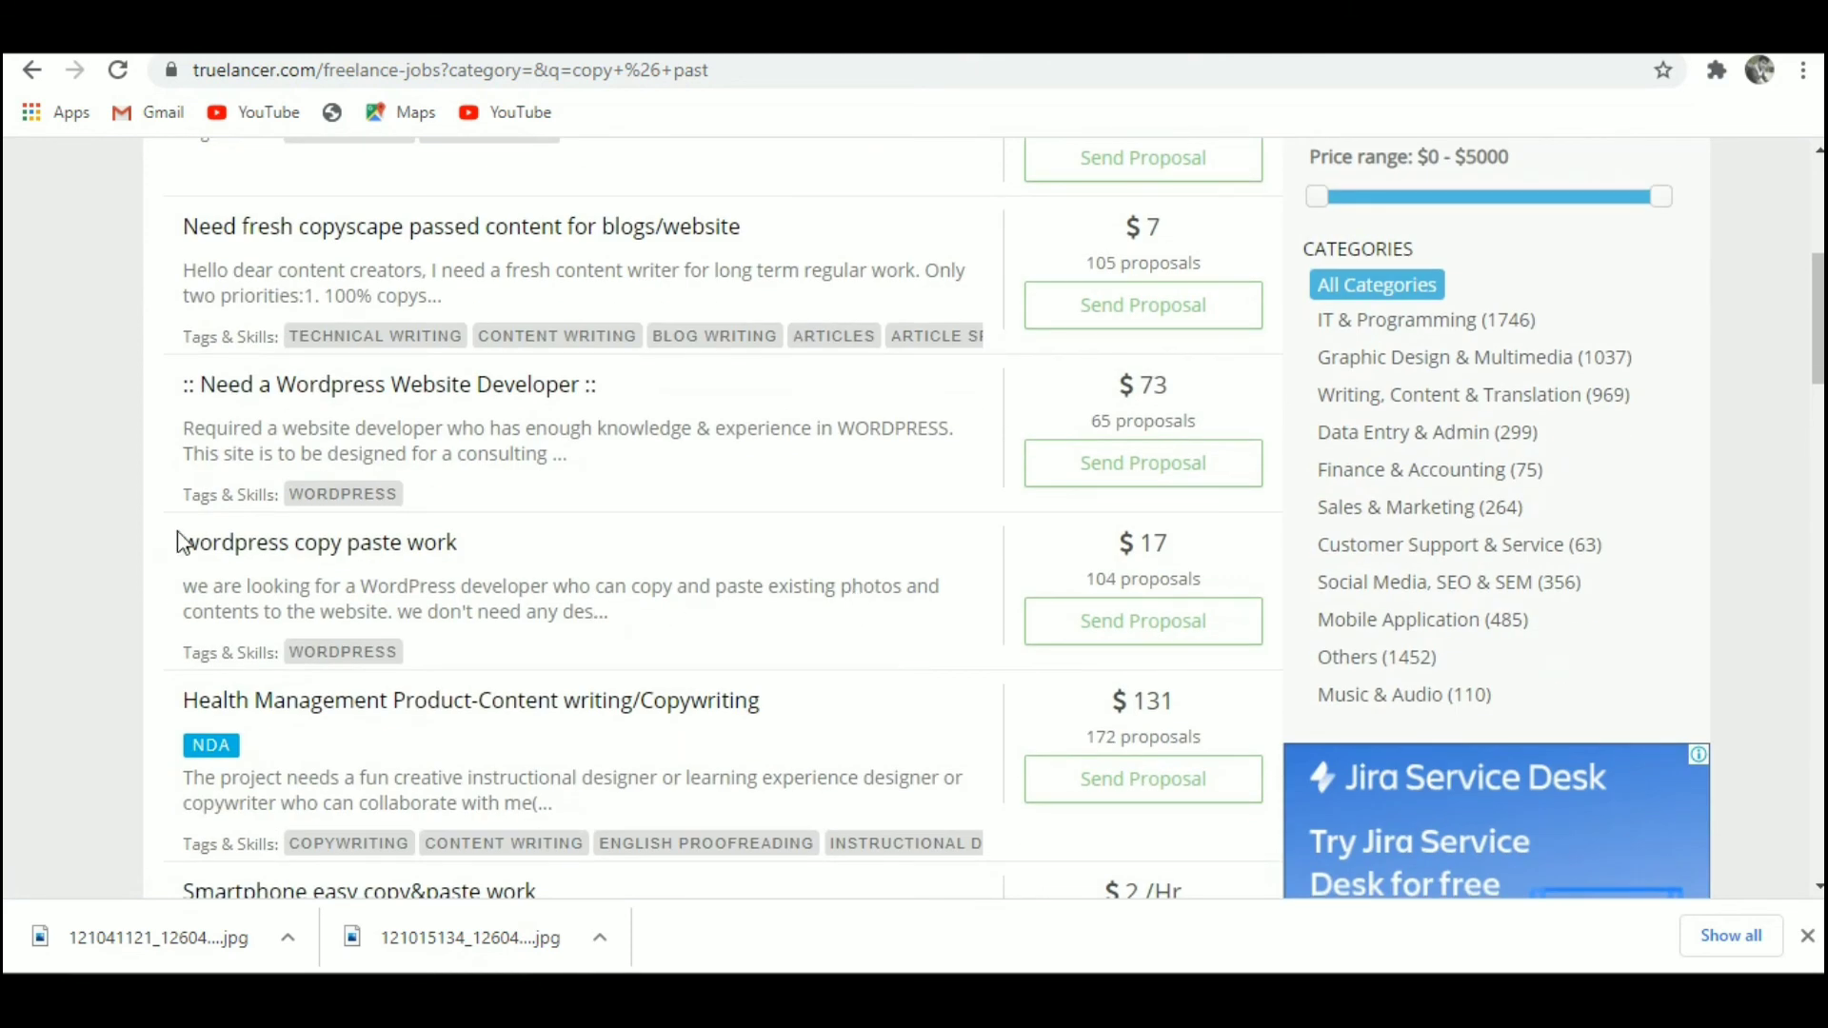
pyautogui.scroll(-3, 484, 601)
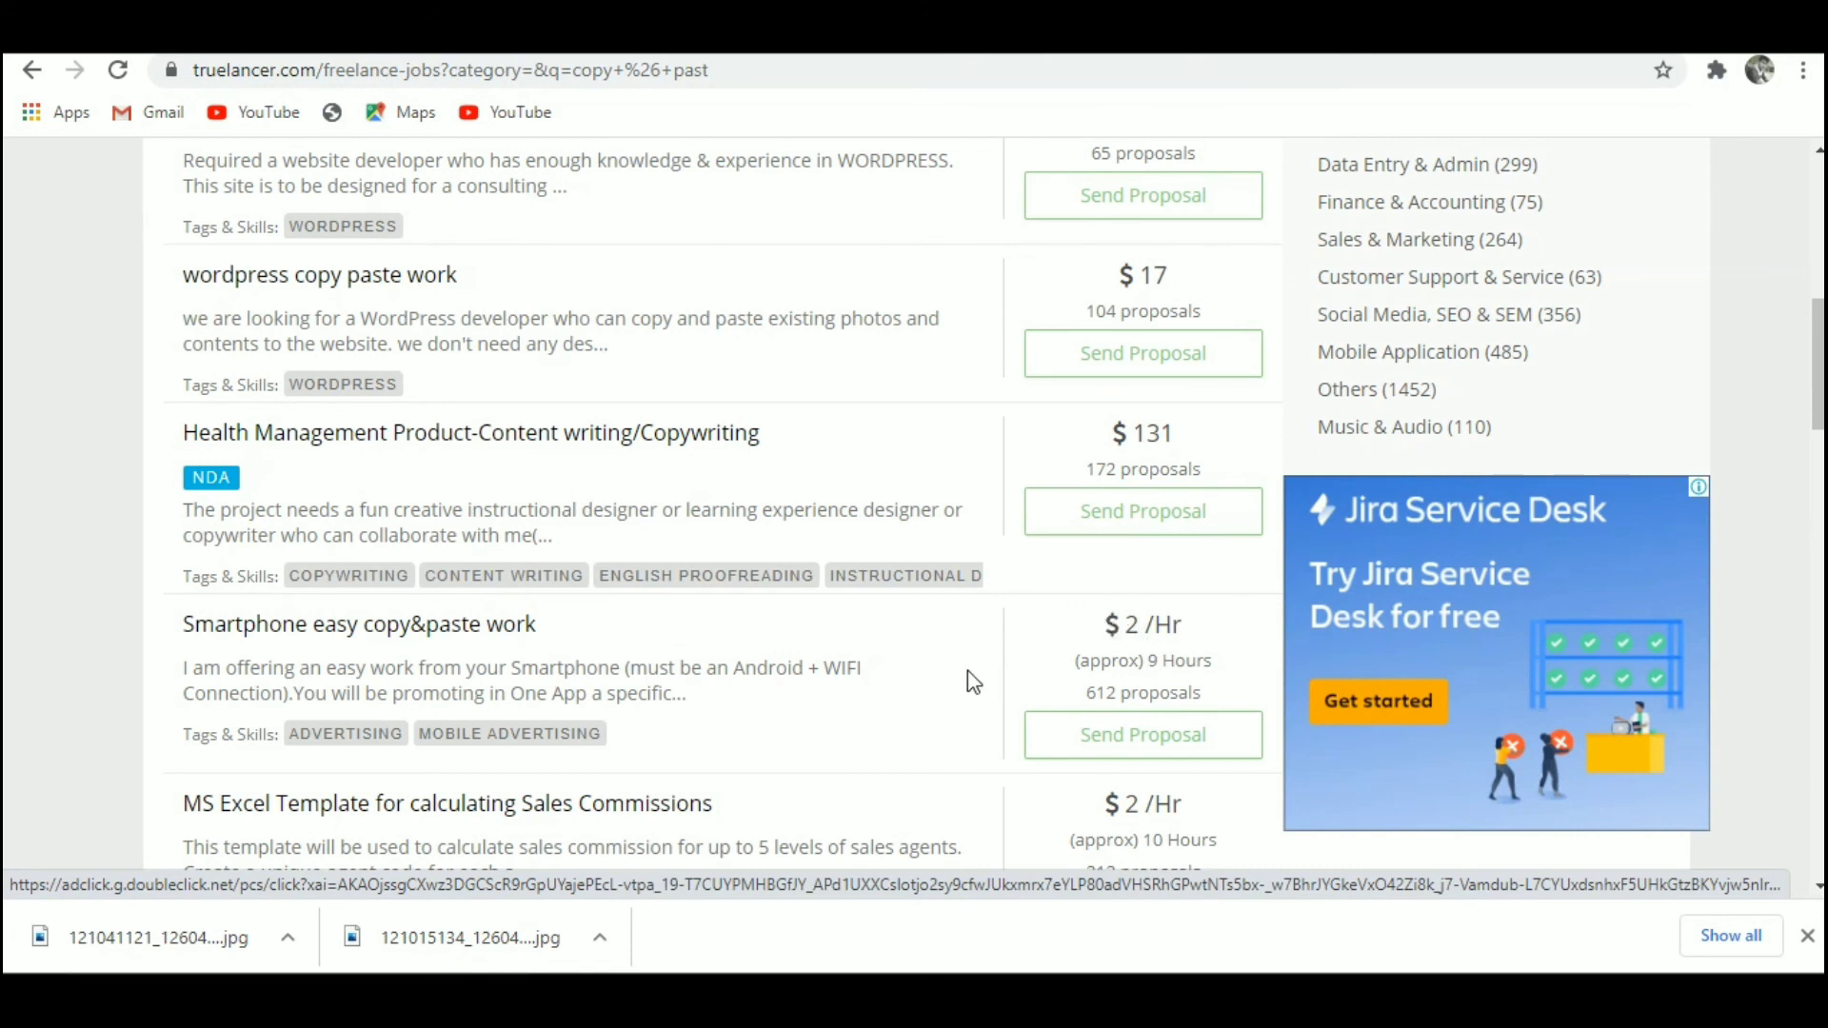
pyautogui.scroll(-4, 967, 676)
pyautogui.scroll(3, 1180, 514)
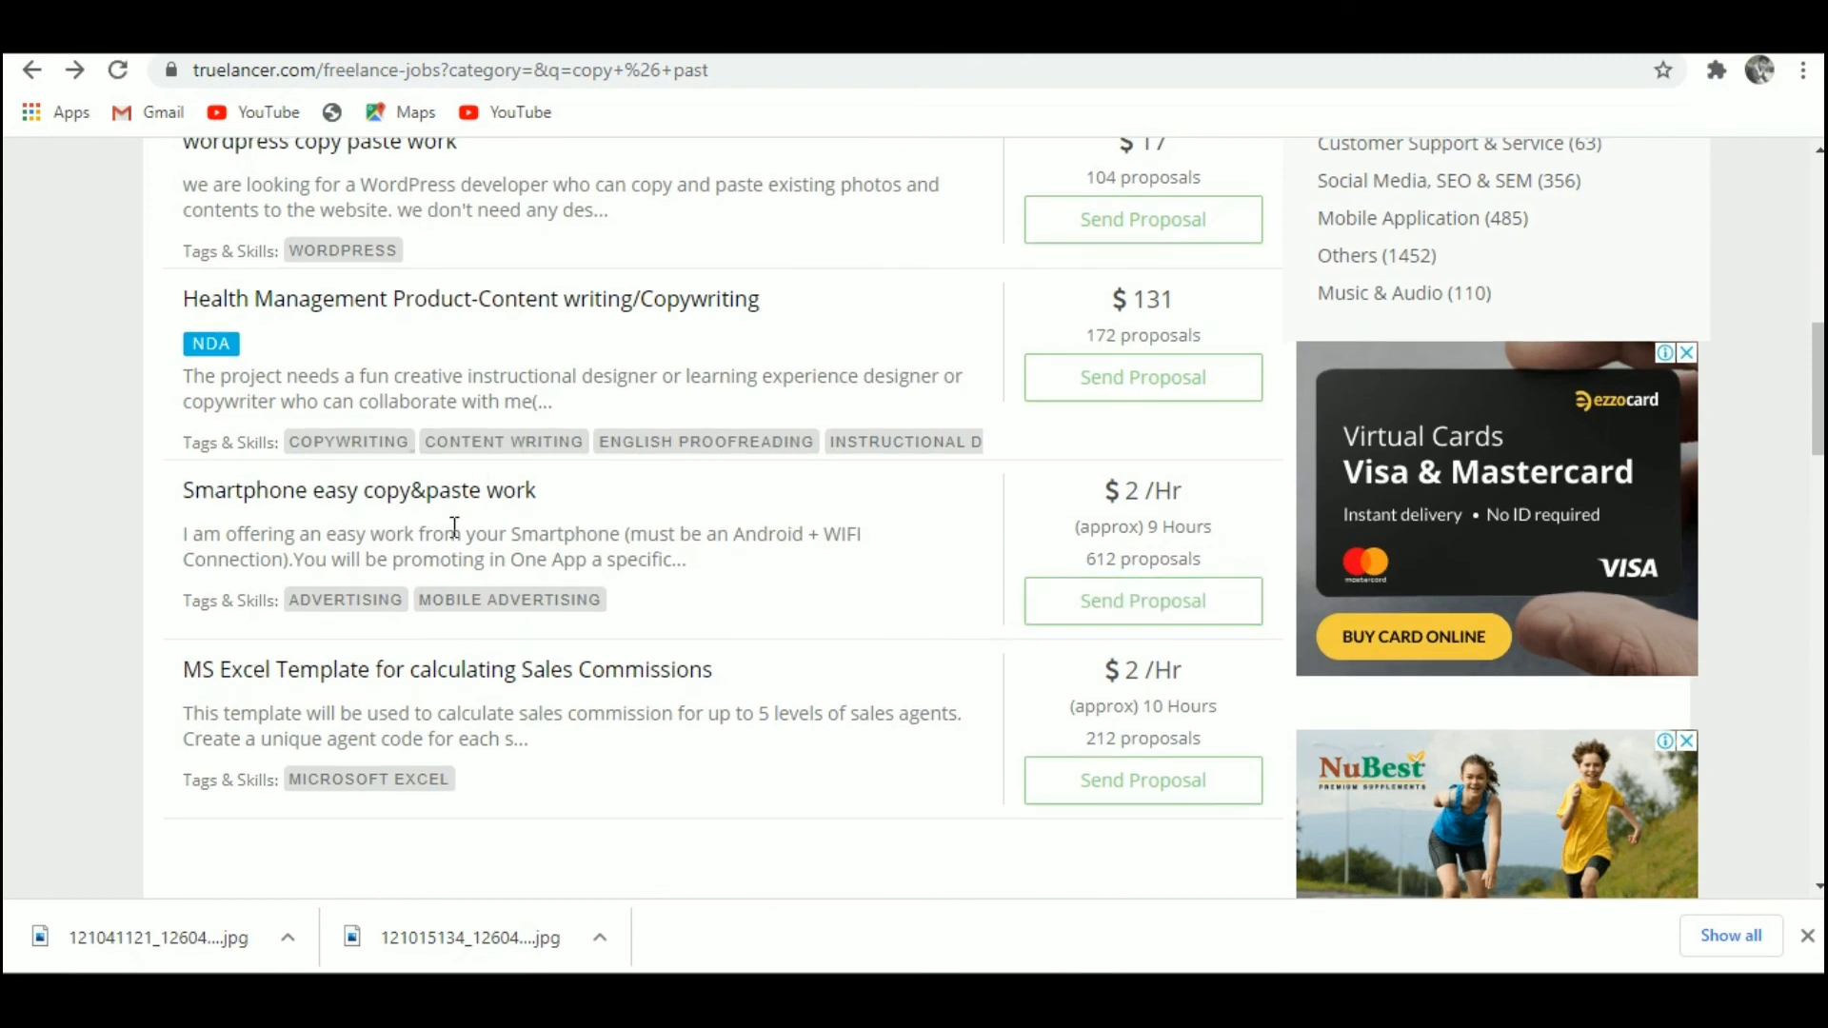
pyautogui.click(340, 505)
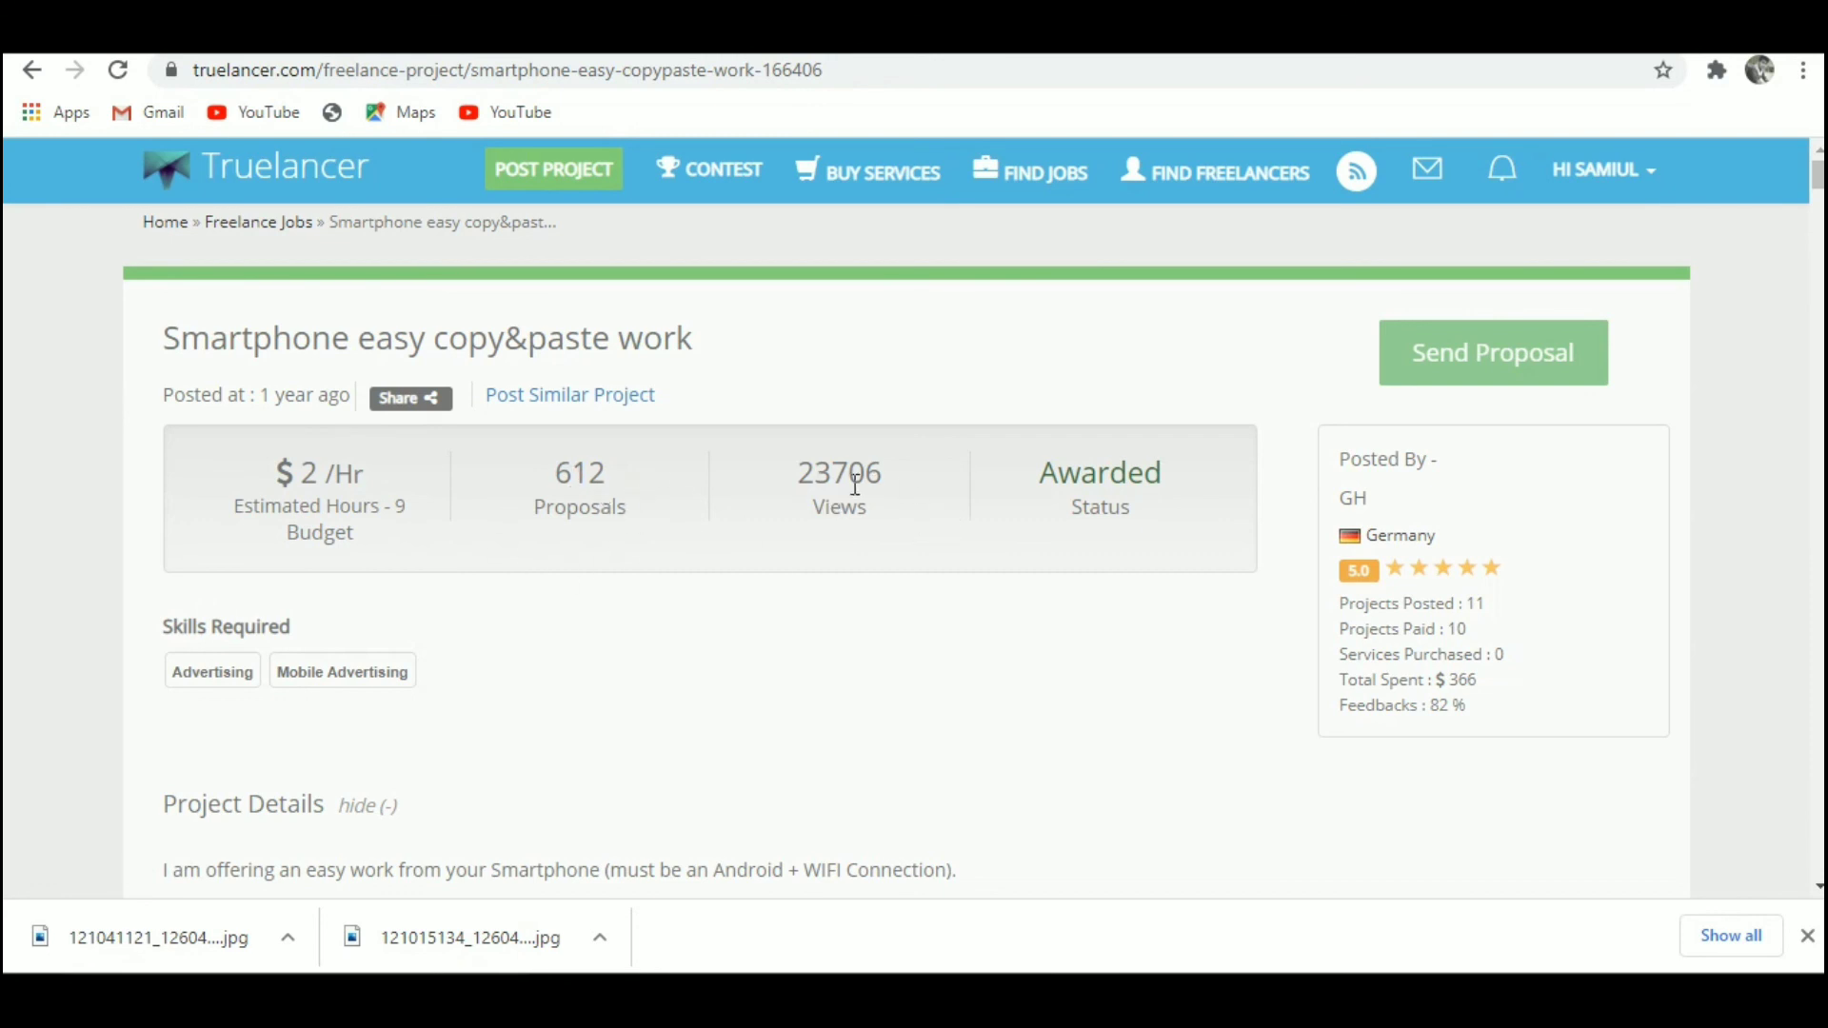
# Scroll through the 'Smartphone easy copy&paste work' job details, proposals and client info.
pyautogui.scroll(-1, 455, 687)
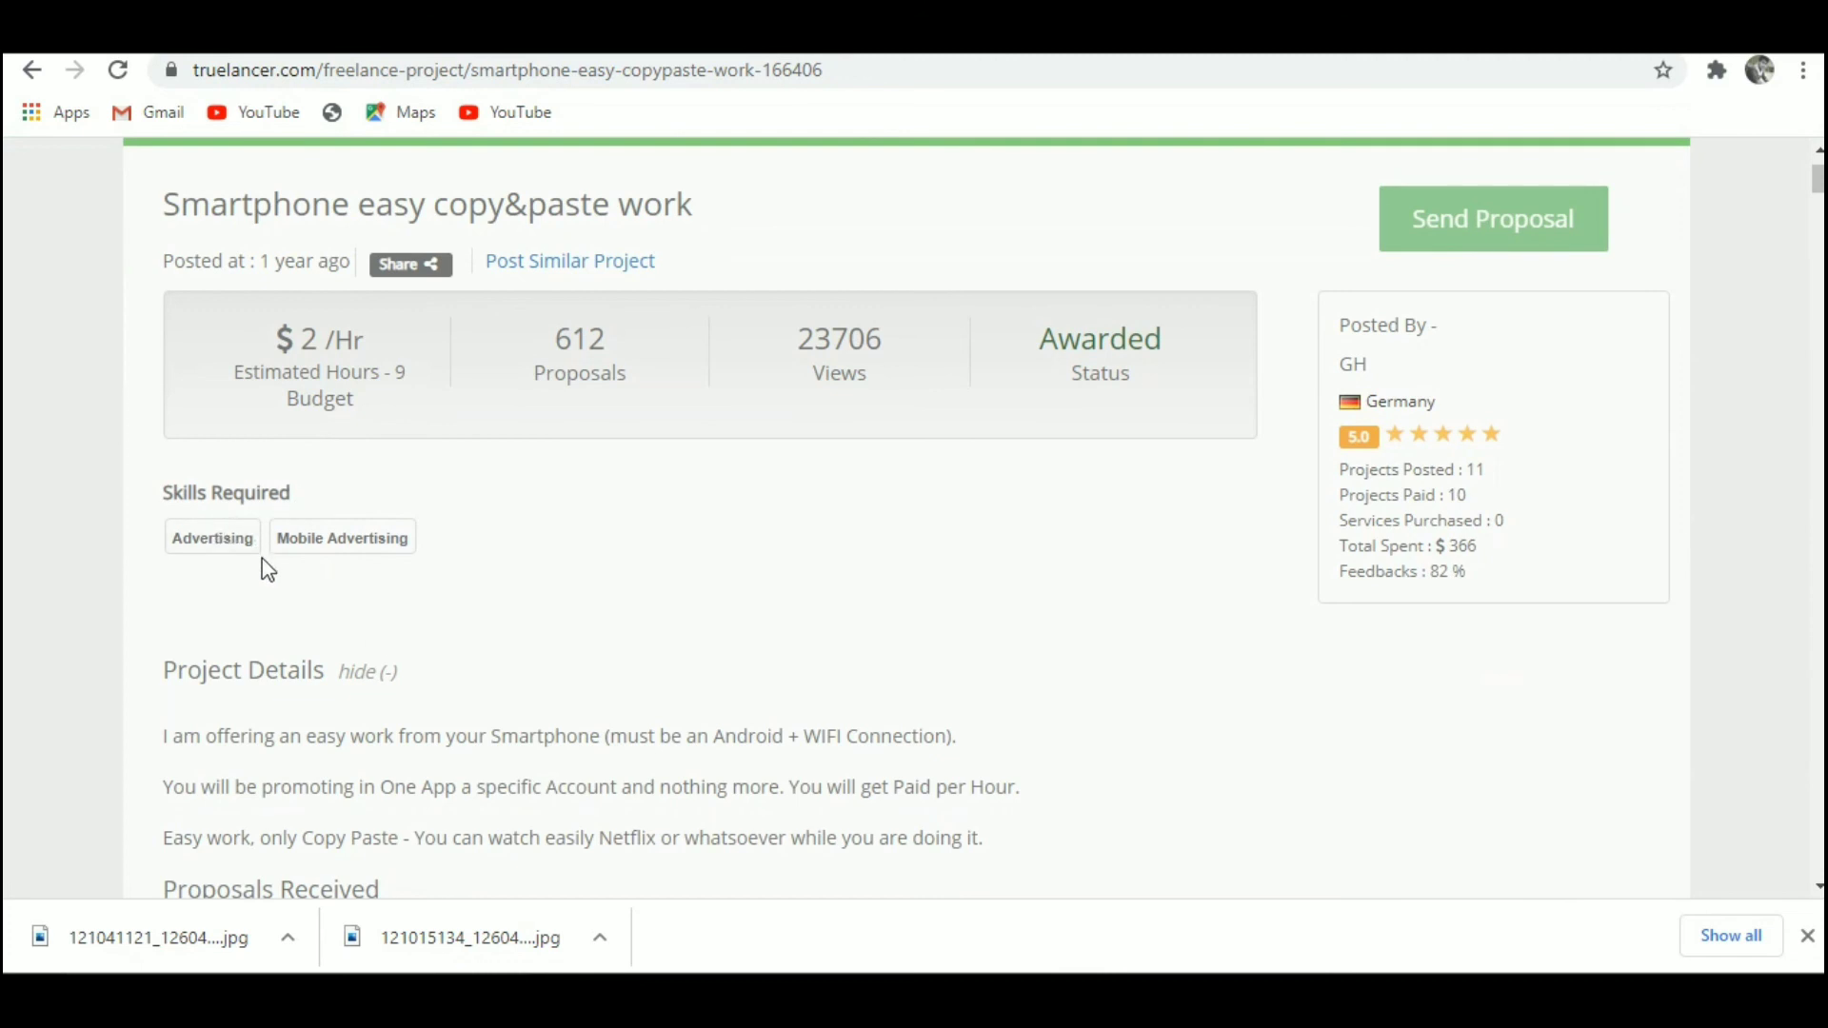
pyautogui.scroll(-3, 653, 685)
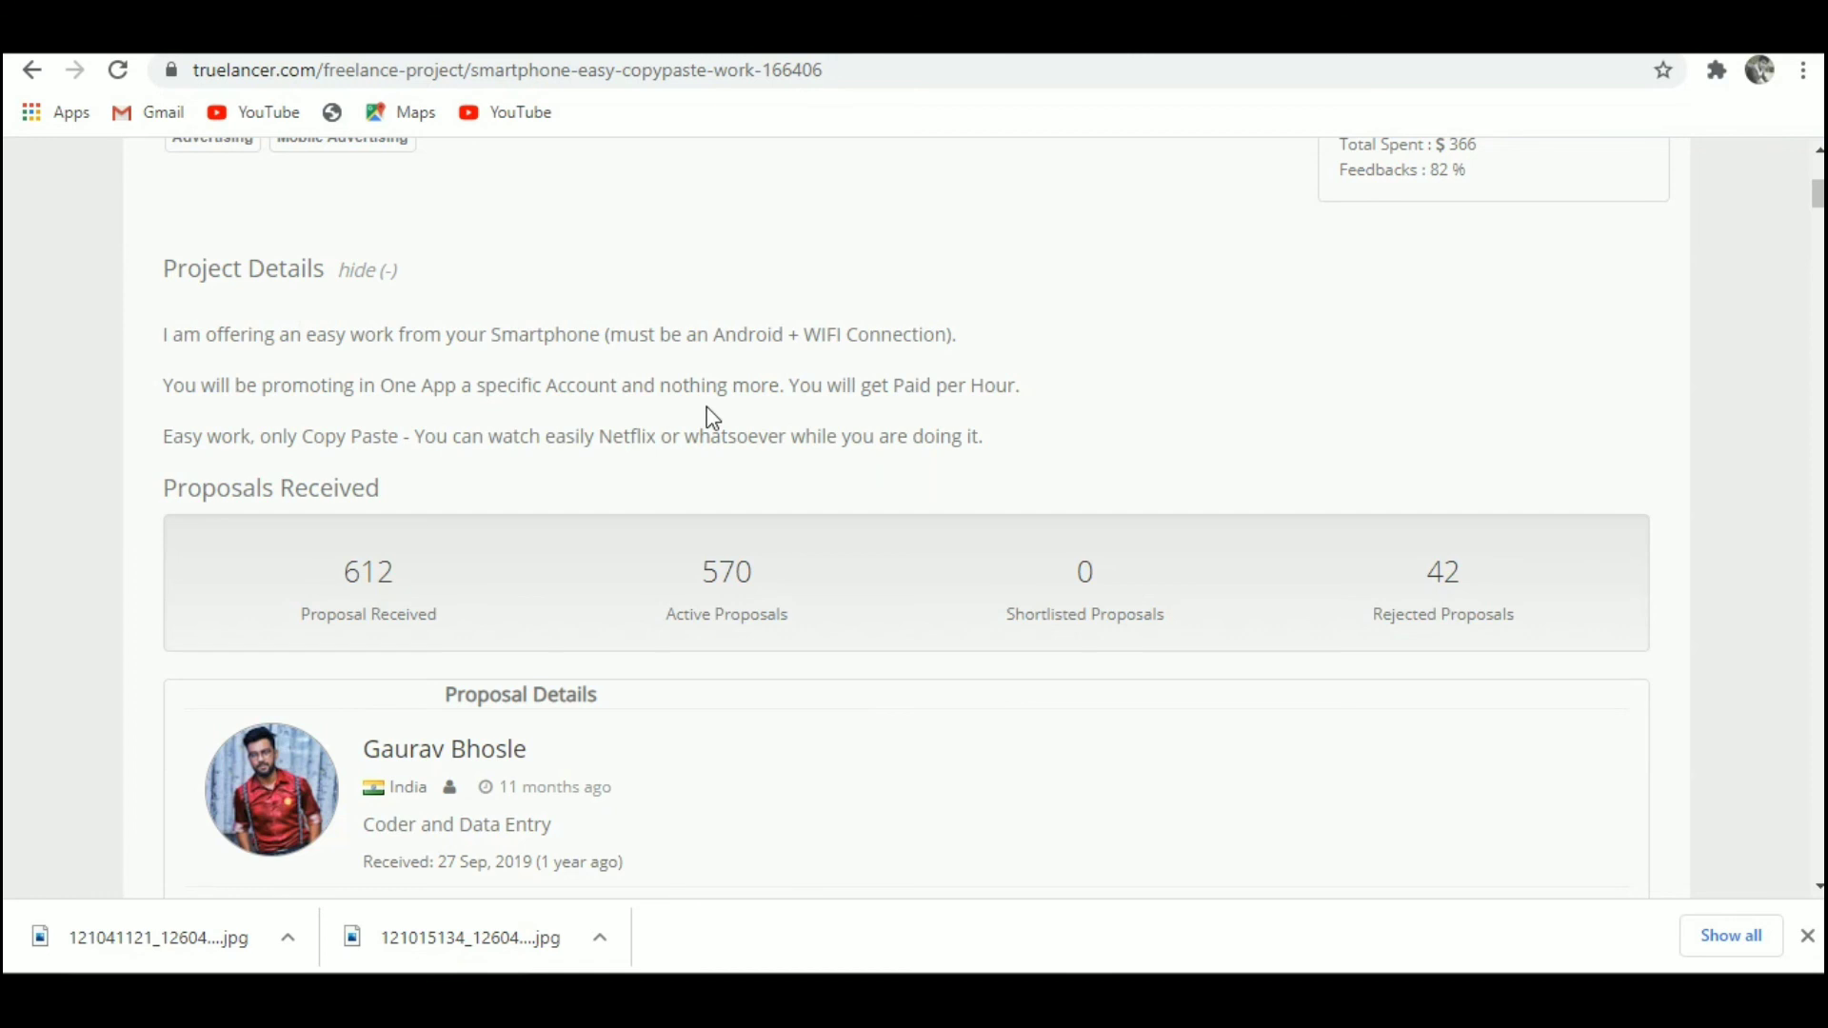
pyautogui.scroll(-4, 487, 651)
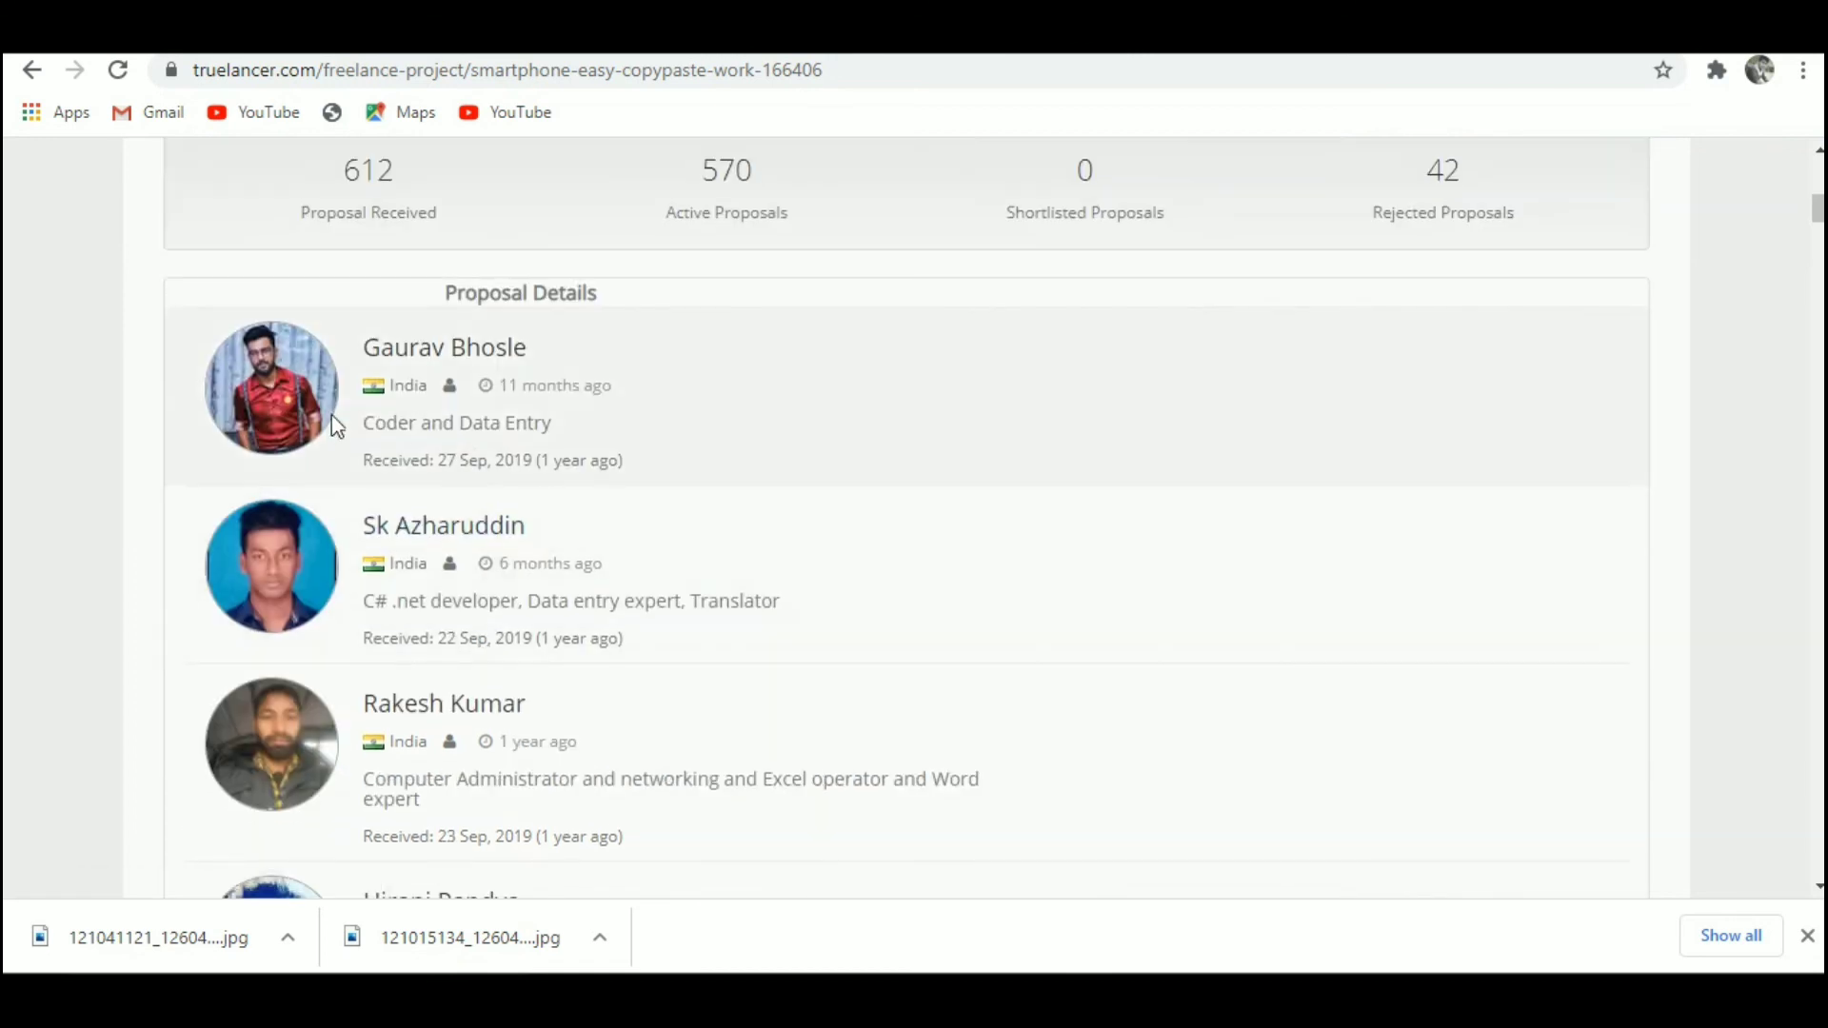
pyautogui.scroll(8, 695, 400)
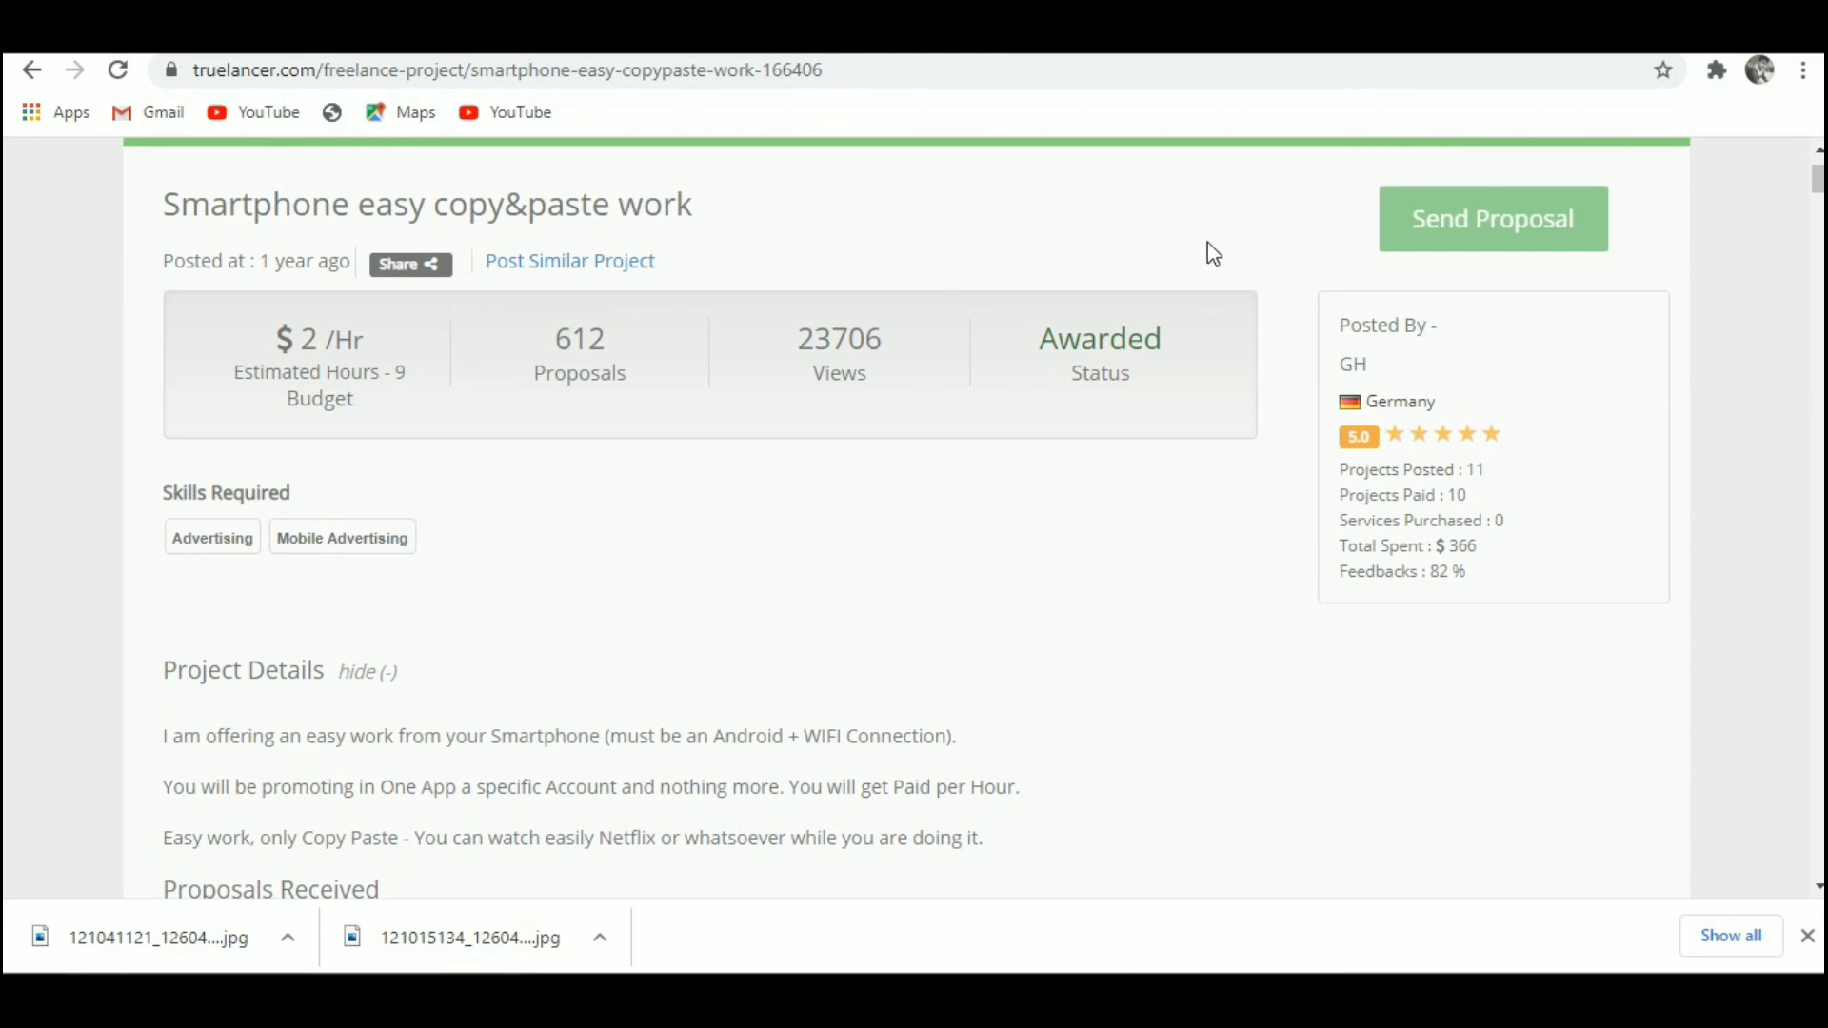
pyautogui.scroll(2, 1208, 246)
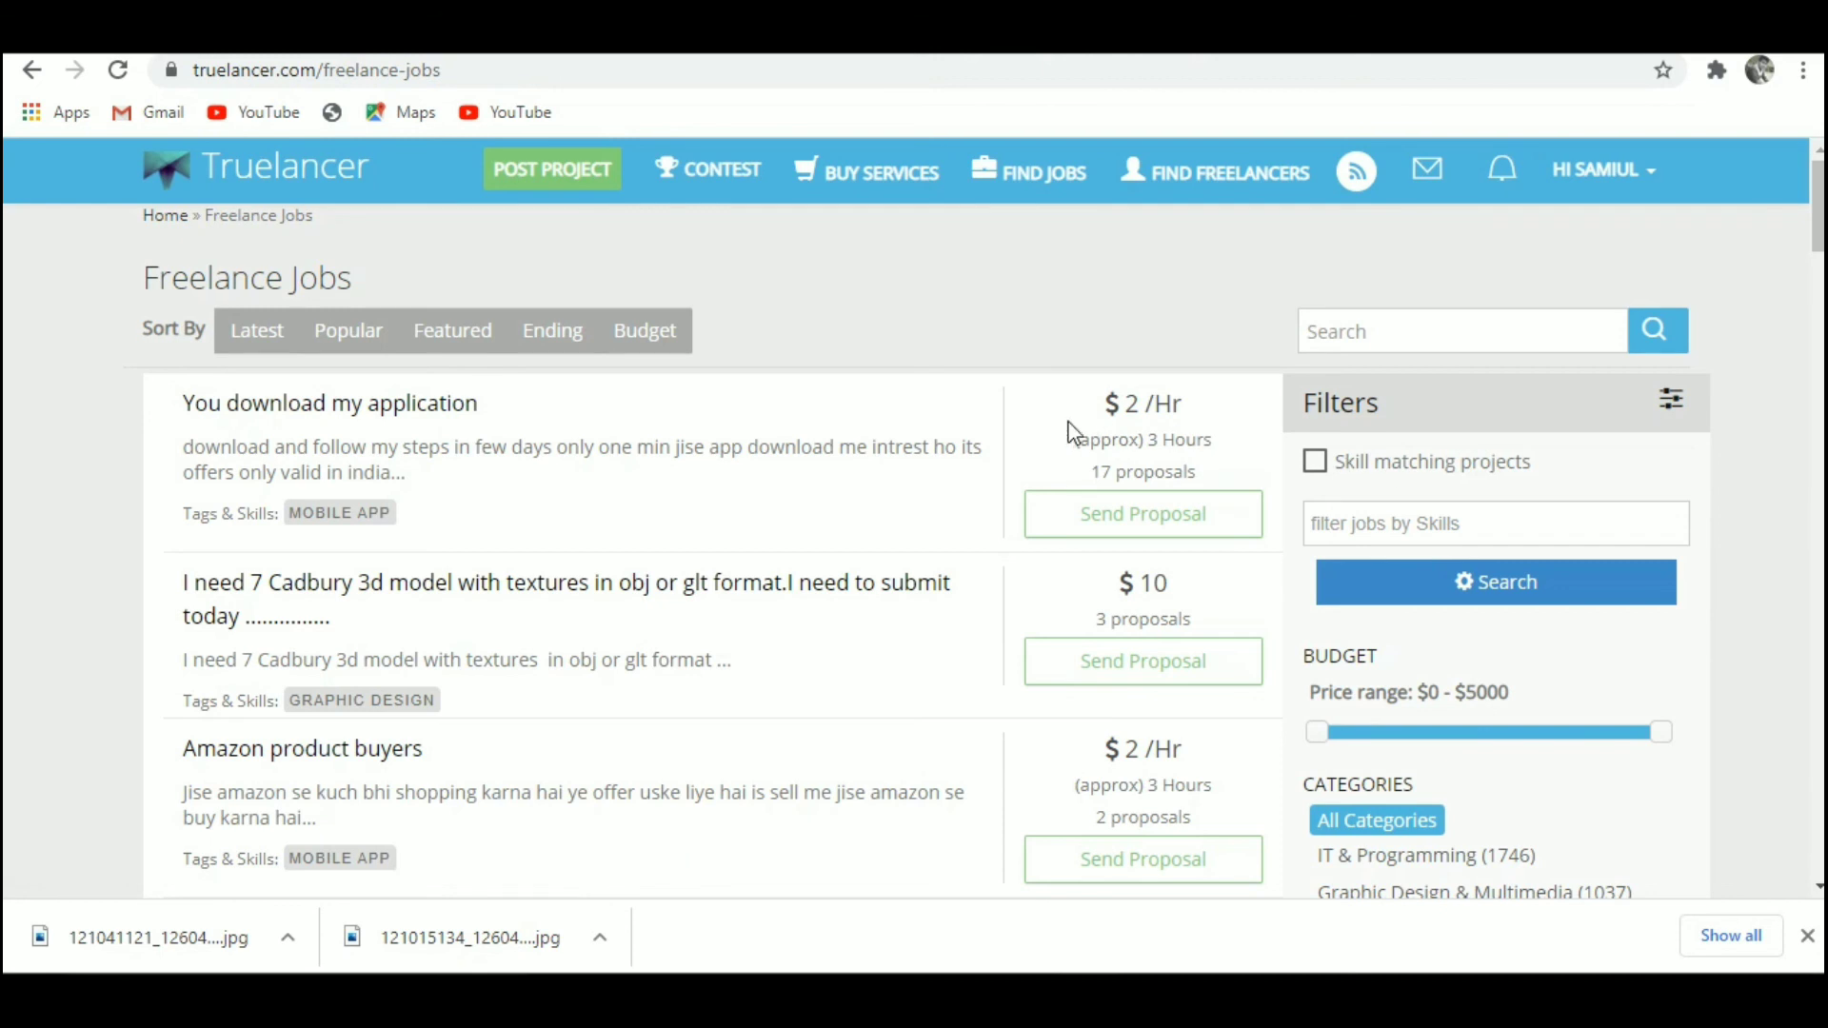
# Go to the Payments page from the account dropdown menu.
pyautogui.moveTo(1618, 176)
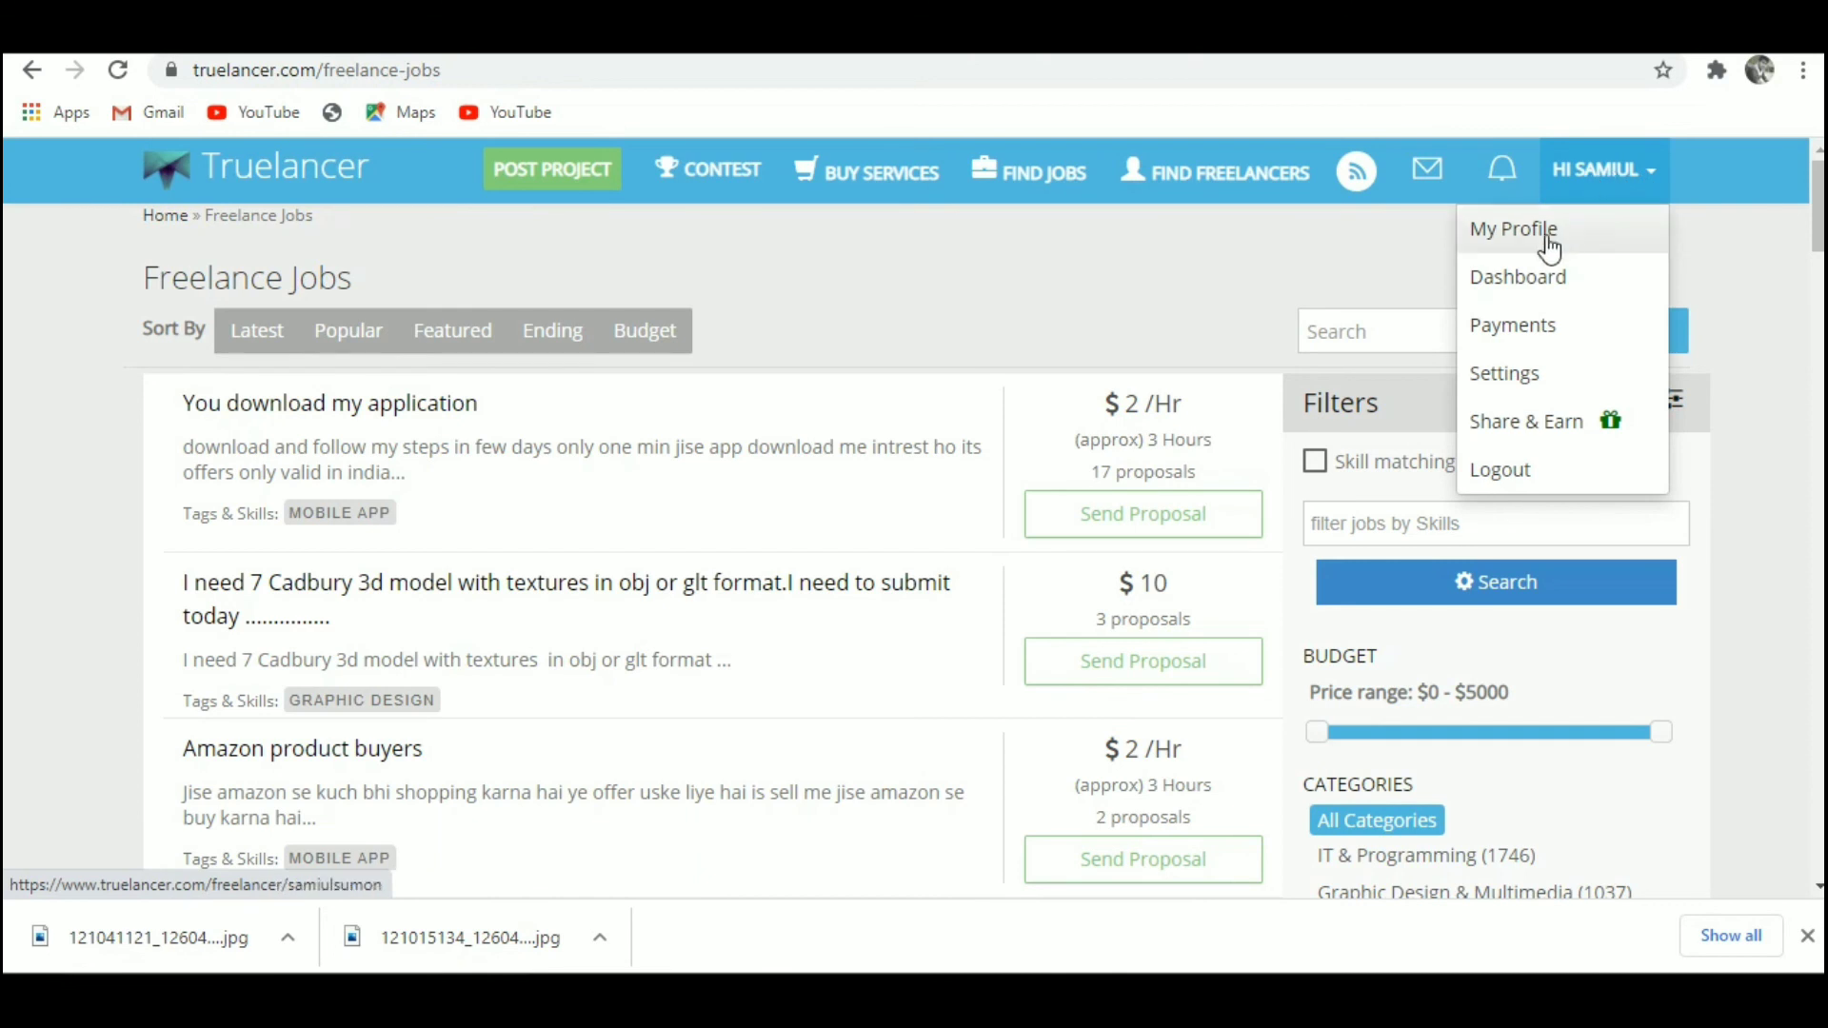
pyautogui.click(1522, 328)
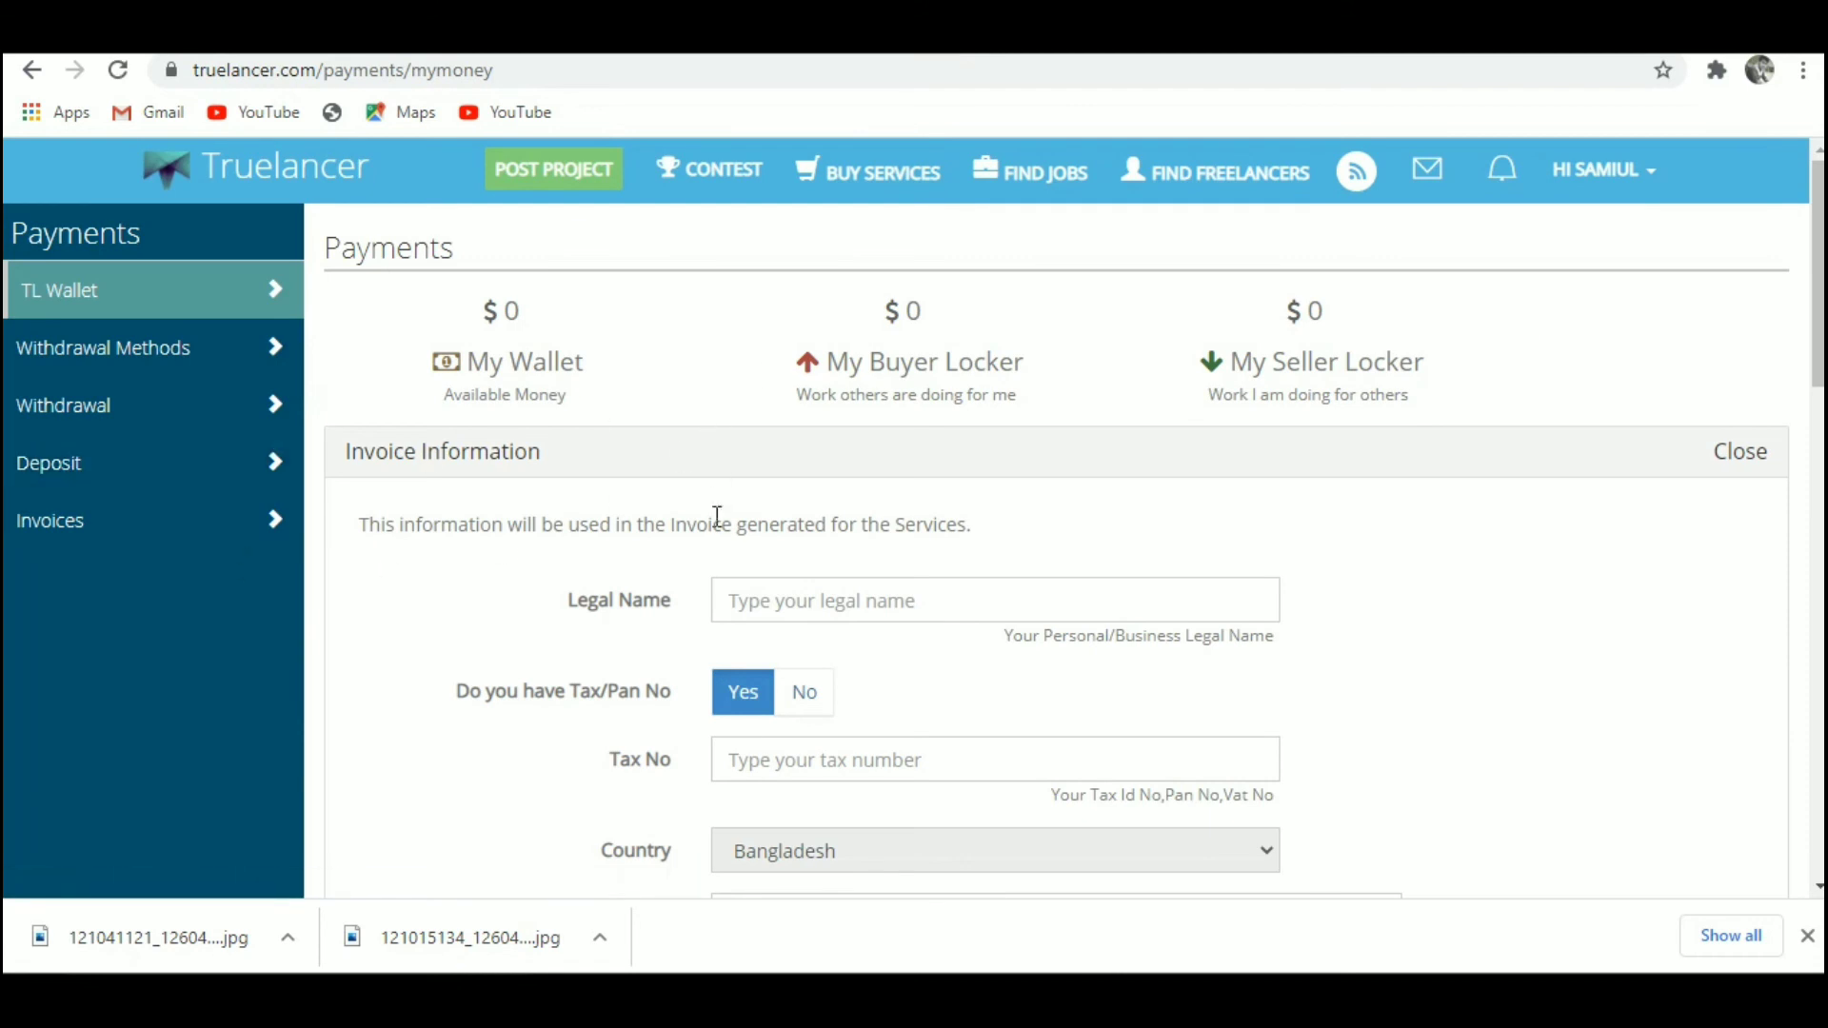
# Show the Withdrawal Methods list in the Payments sidebar.
pyautogui.scroll(-2, 718, 518)
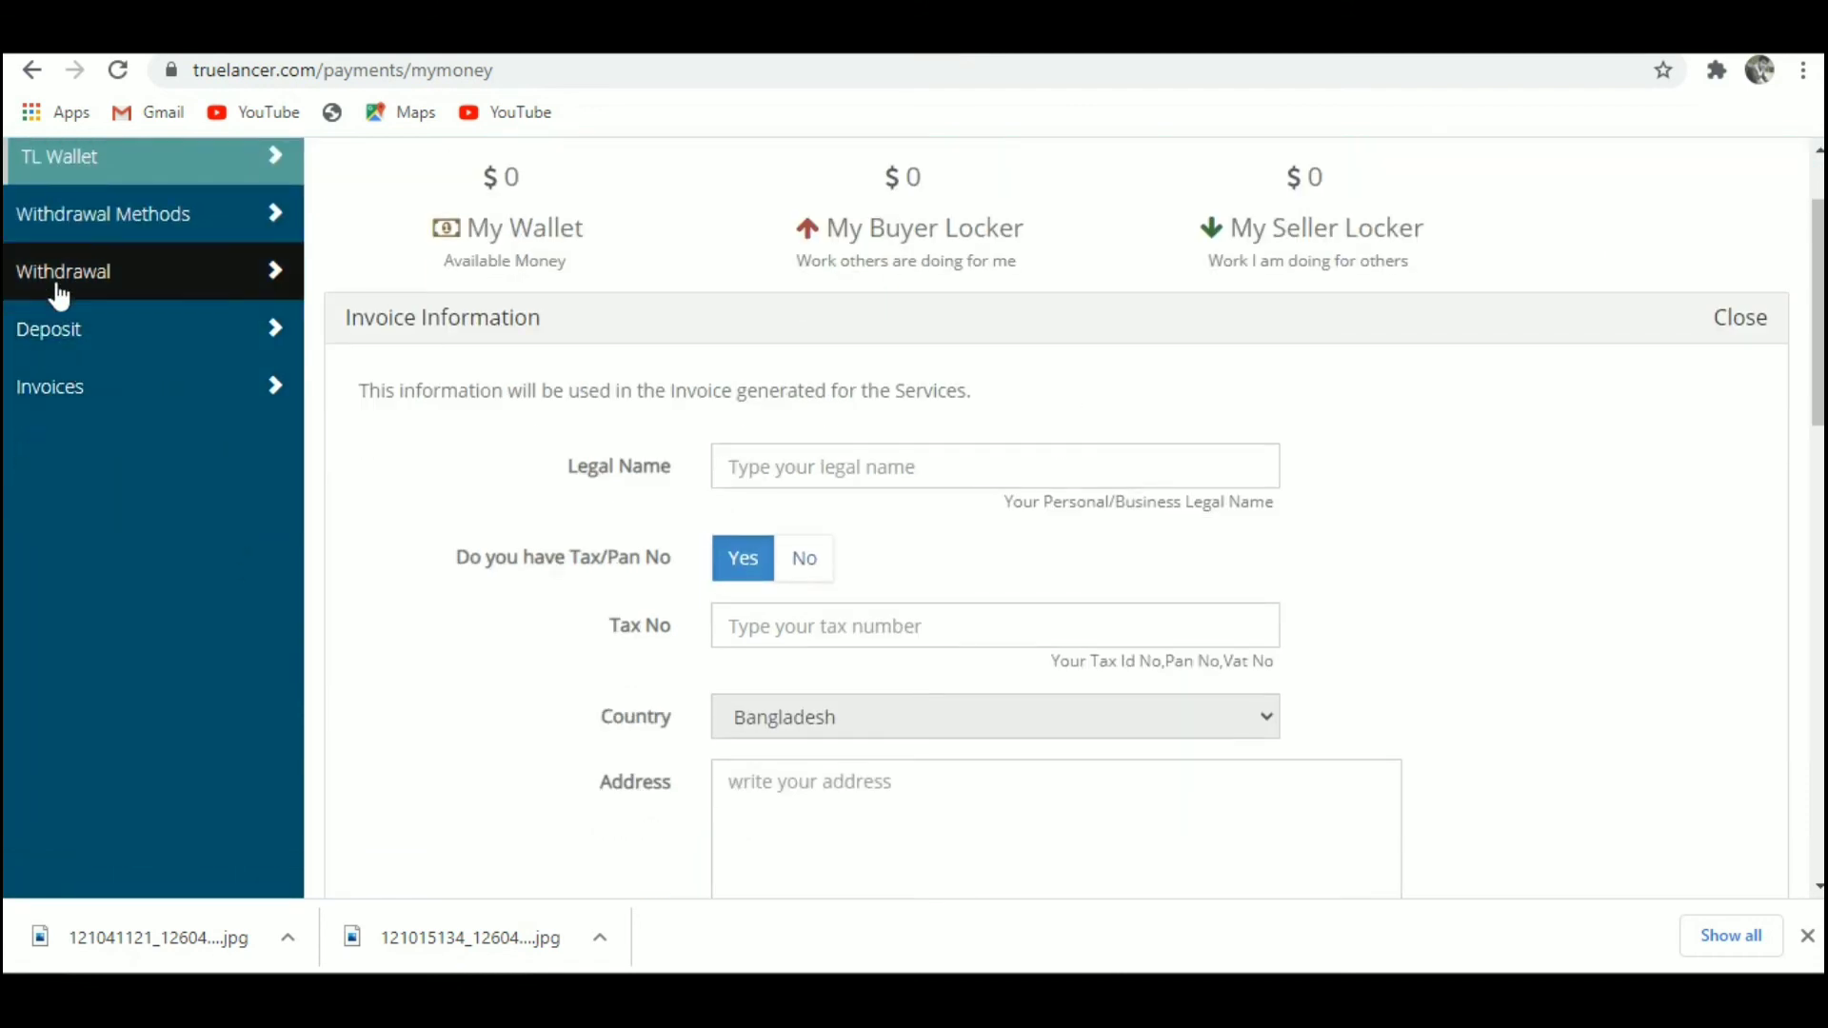
pyautogui.click(149, 233)
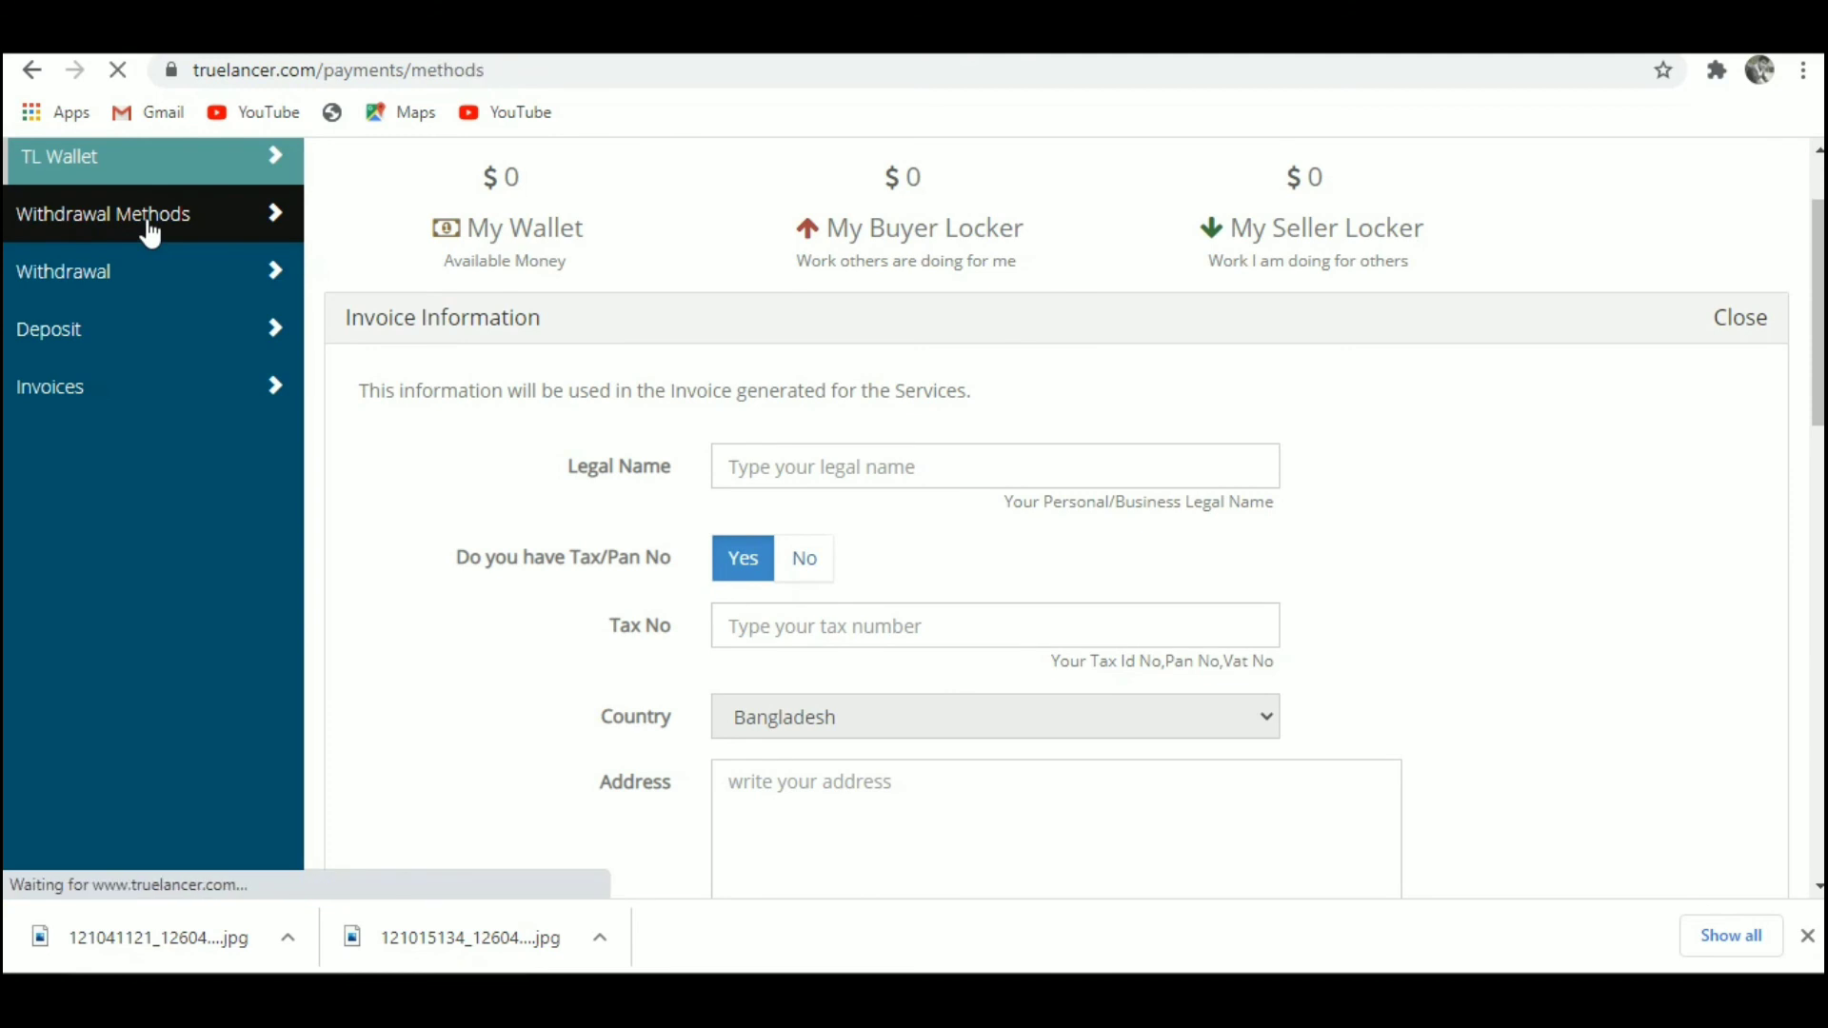